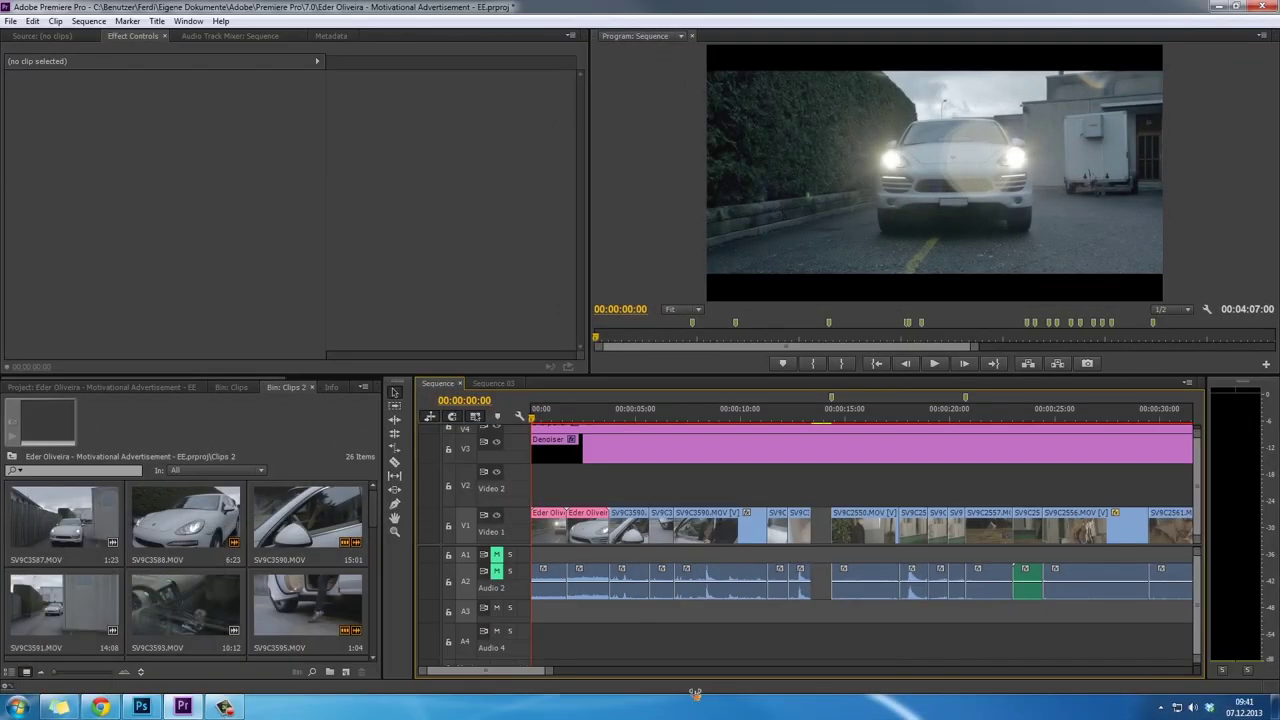
Open the original of the first linked composition clip on Video 1 in After Effects
drag(695, 693, 688, 692)
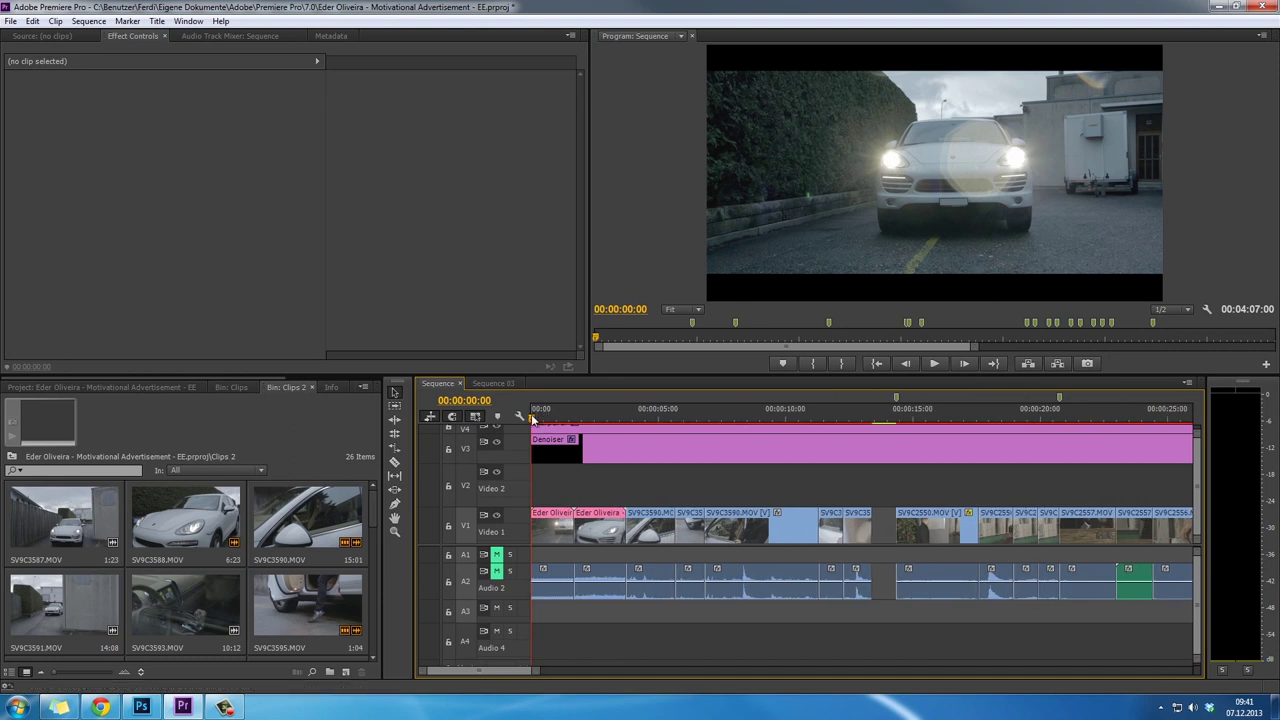
drag(533, 418, 605, 446)
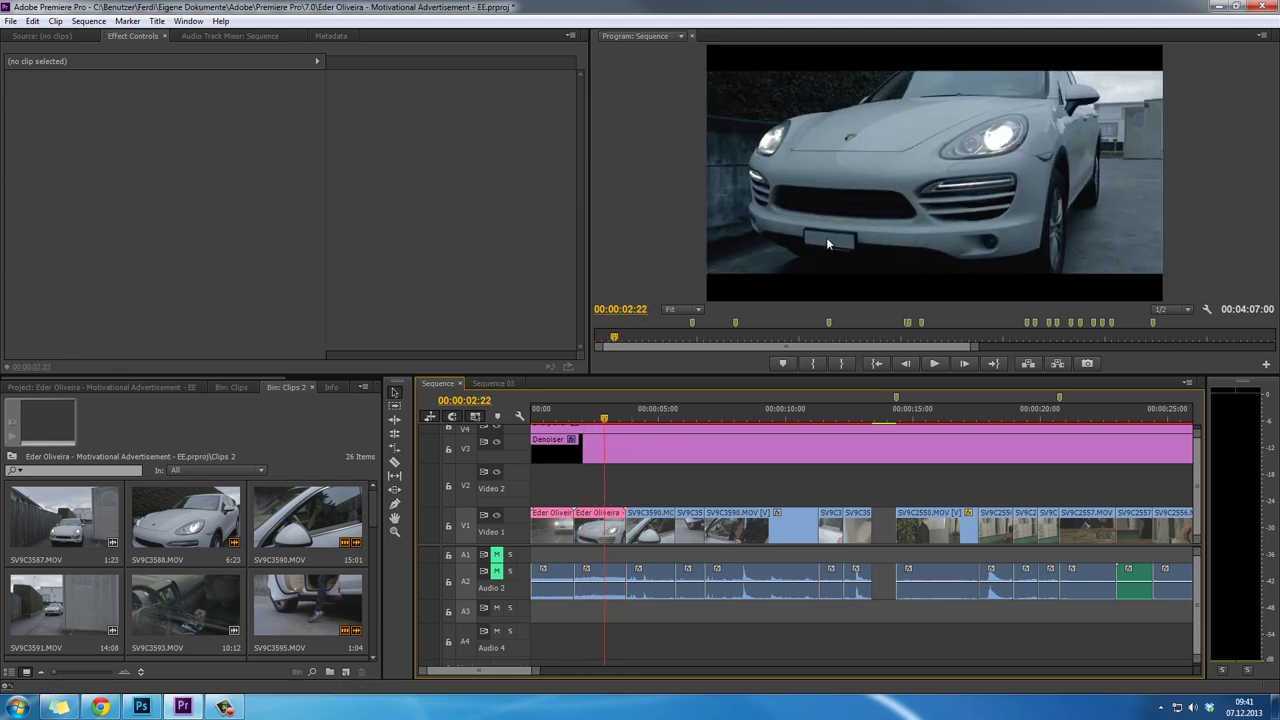
drag(602, 420, 529, 421)
right_click(543, 524)
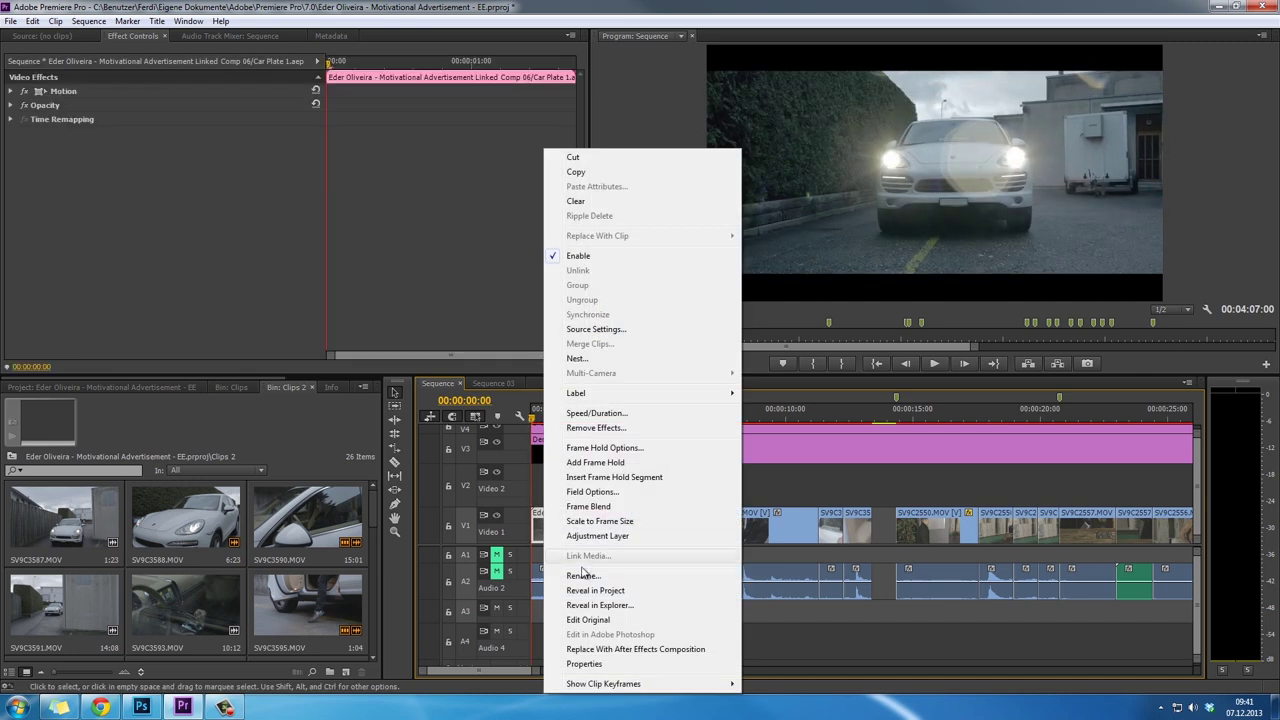
click(591, 620)
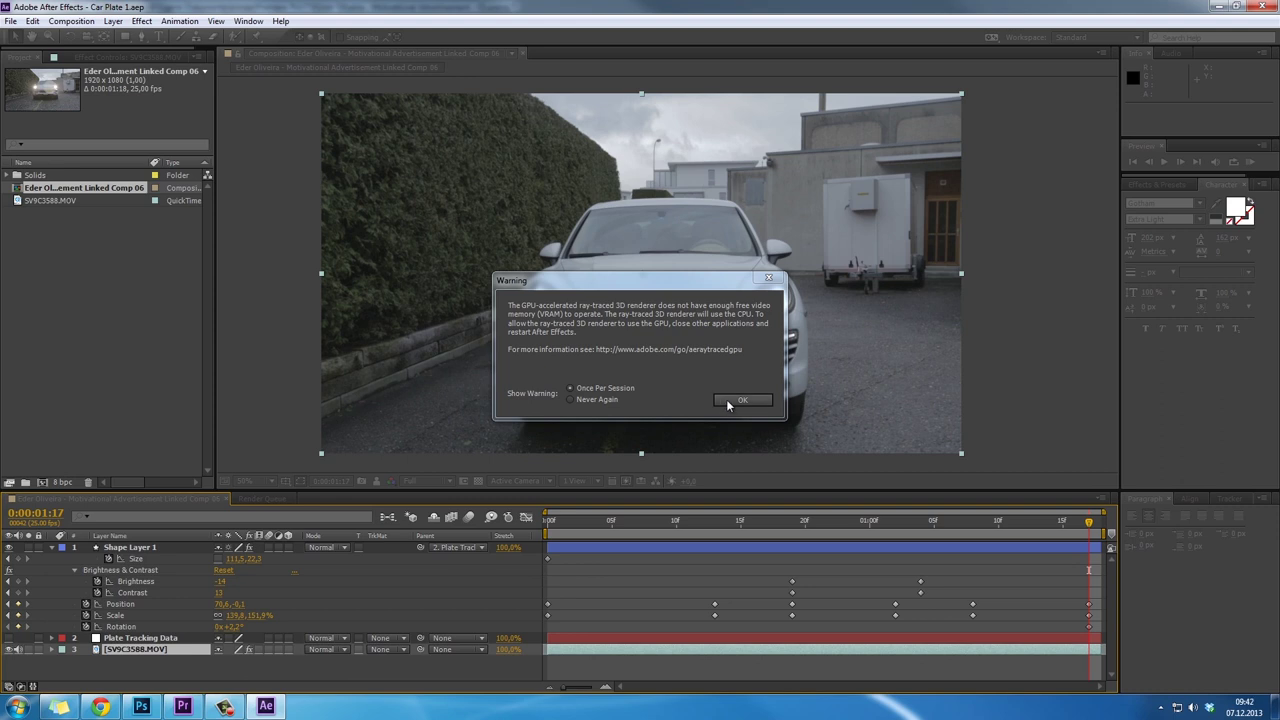
Switch back to Premiere Pro and clean the media cache database in the Media preferences
click(183, 706)
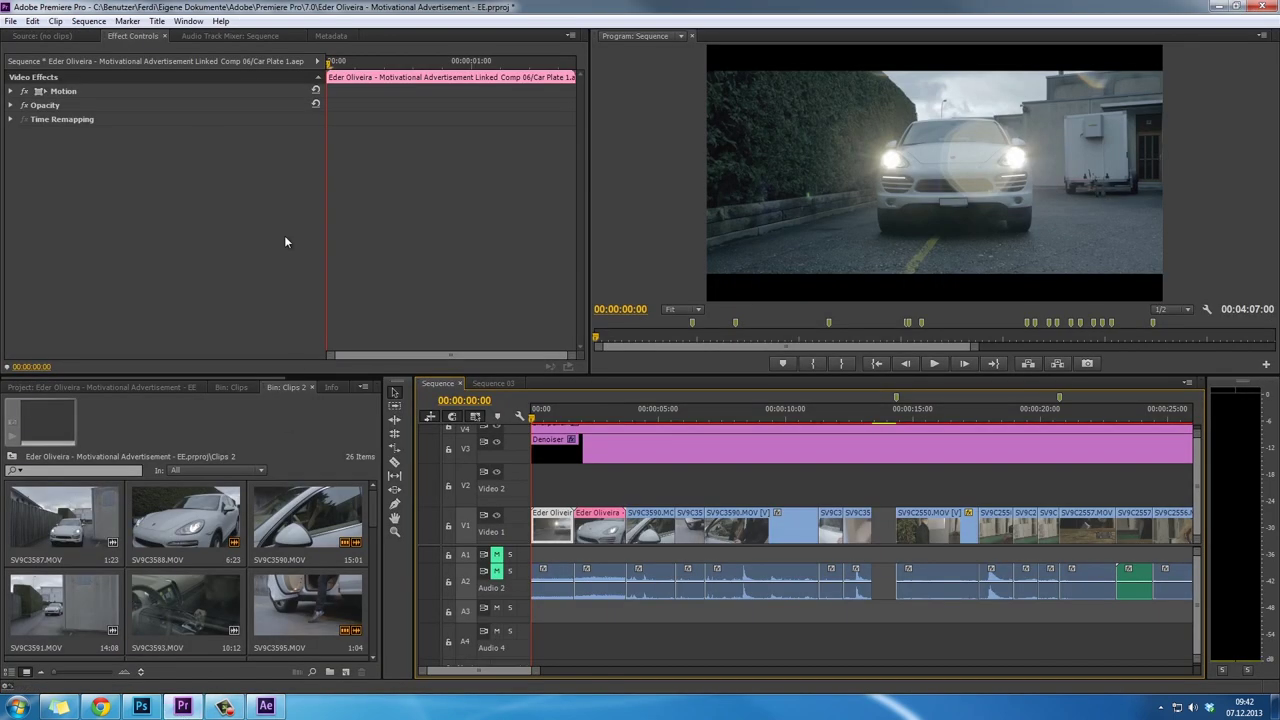
click(33, 21)
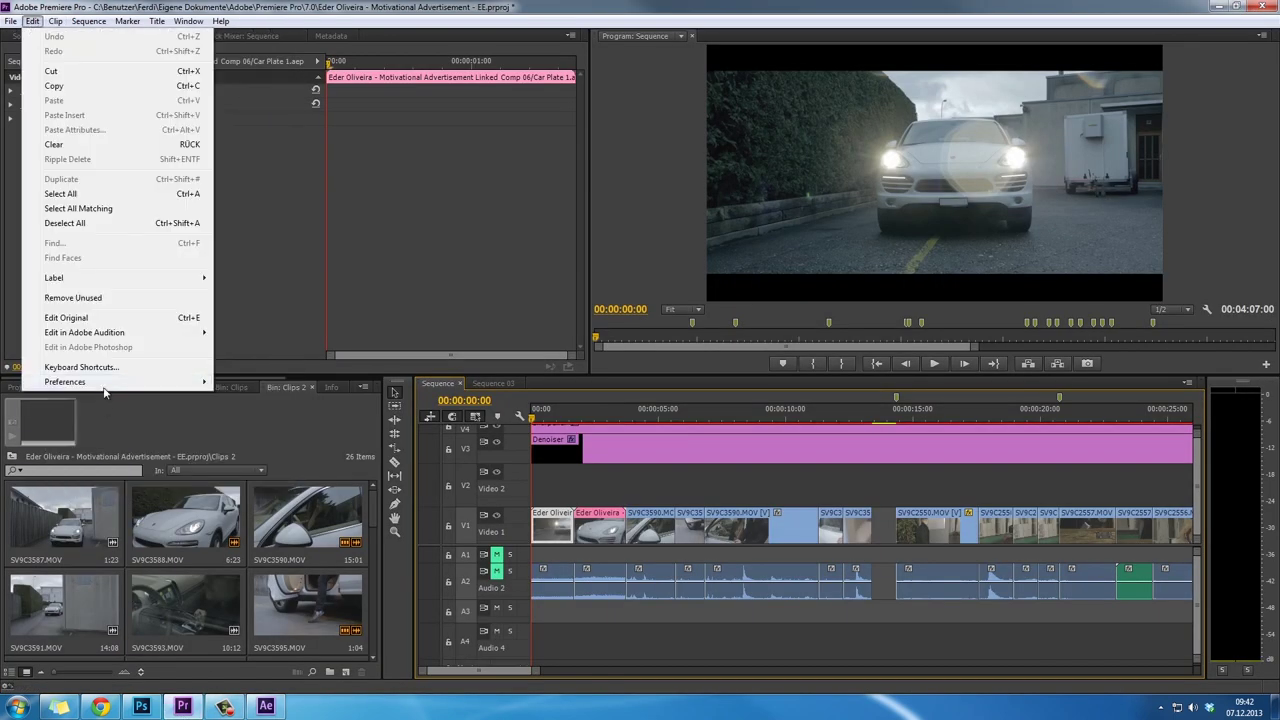
mouse_move(104, 383)
click(290, 537)
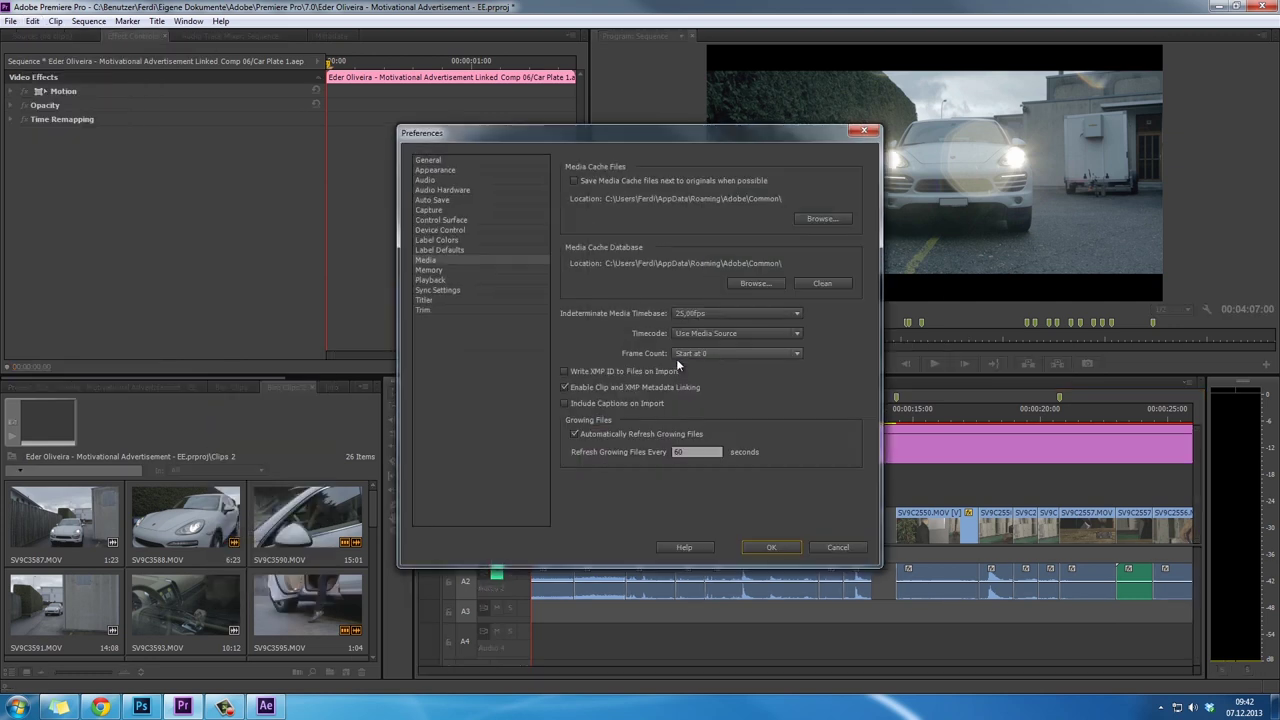
click(834, 286)
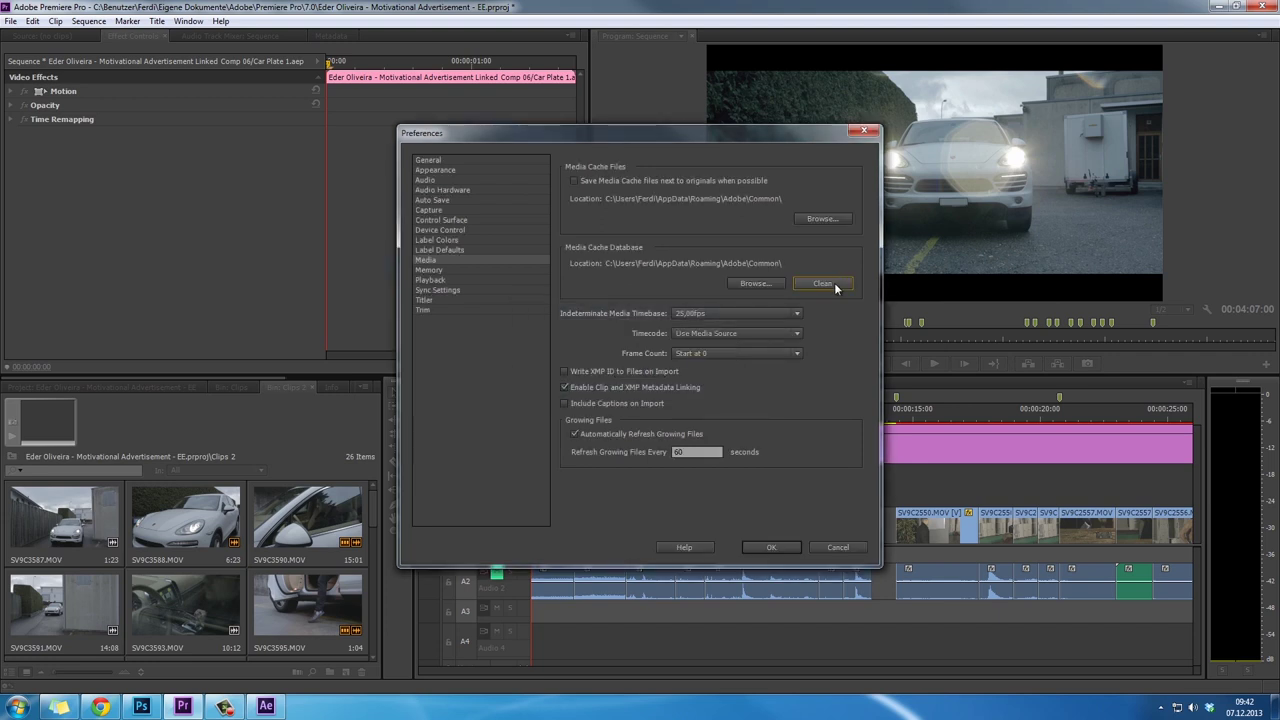
click(770, 547)
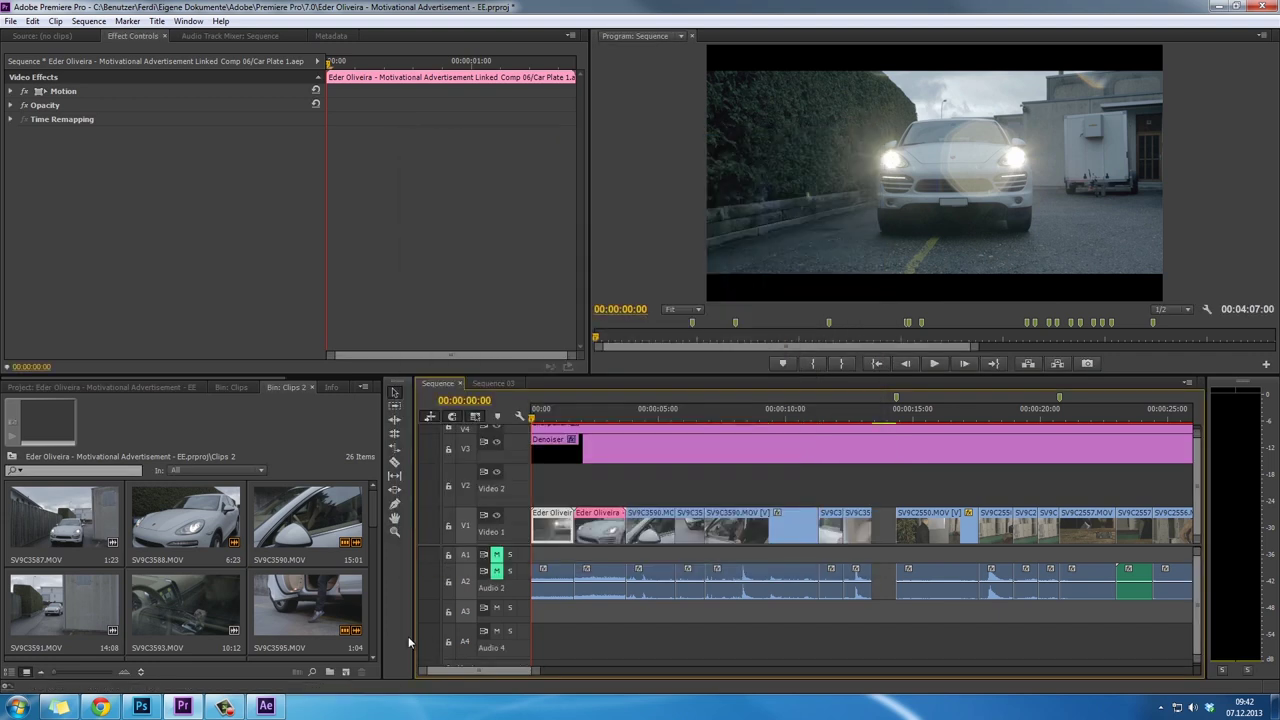
Switch to After Effects, dismiss the renderer warning and empty the disk cache in the Media & Disk Cache preferences
click(265, 707)
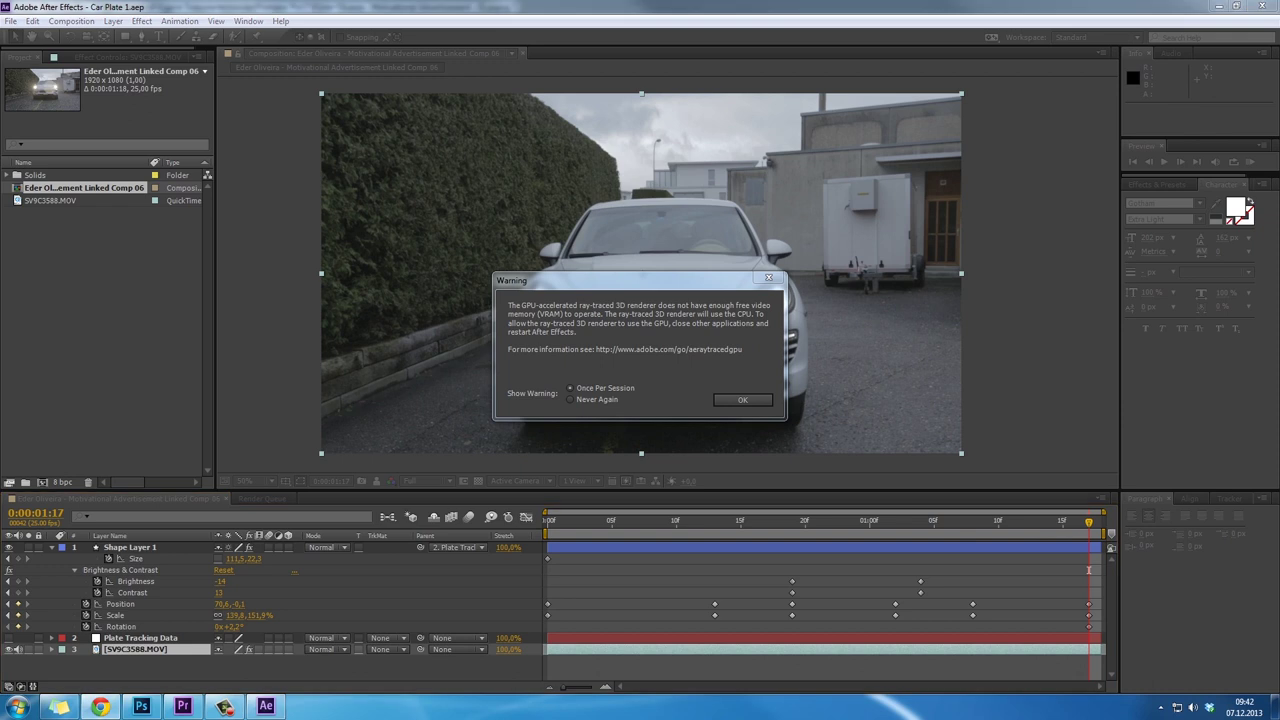
click(740, 400)
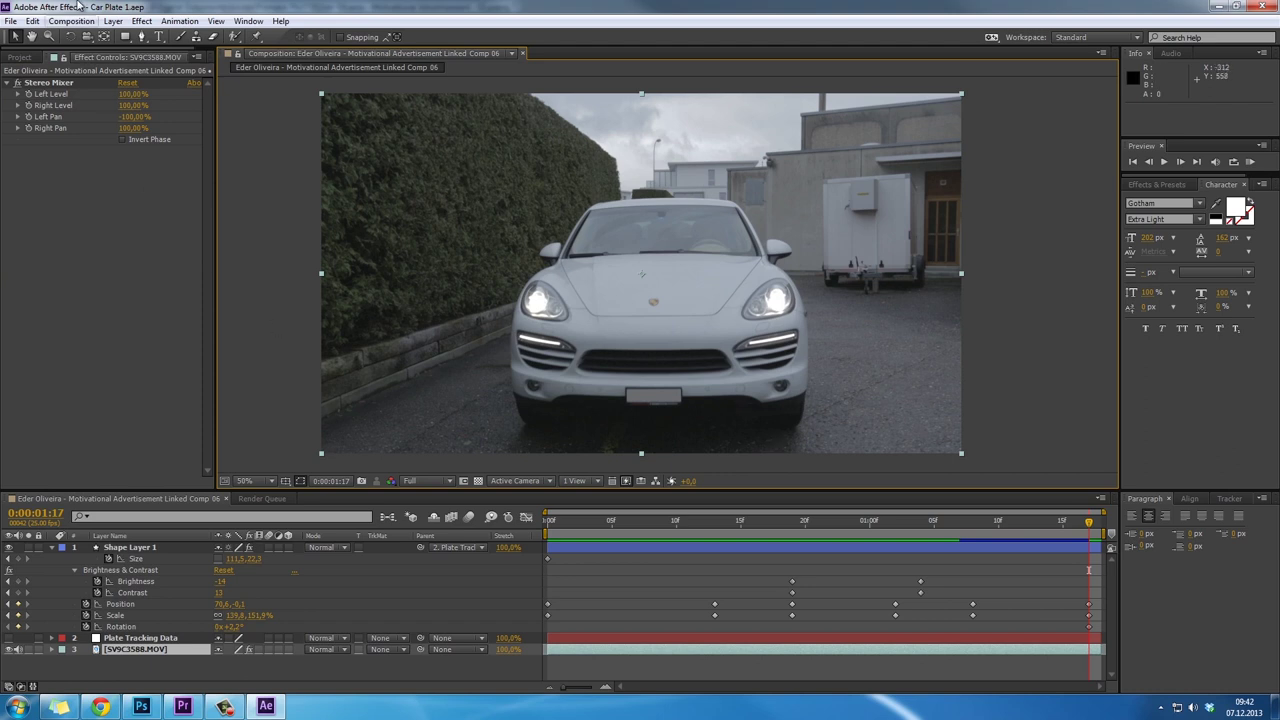
click(33, 21)
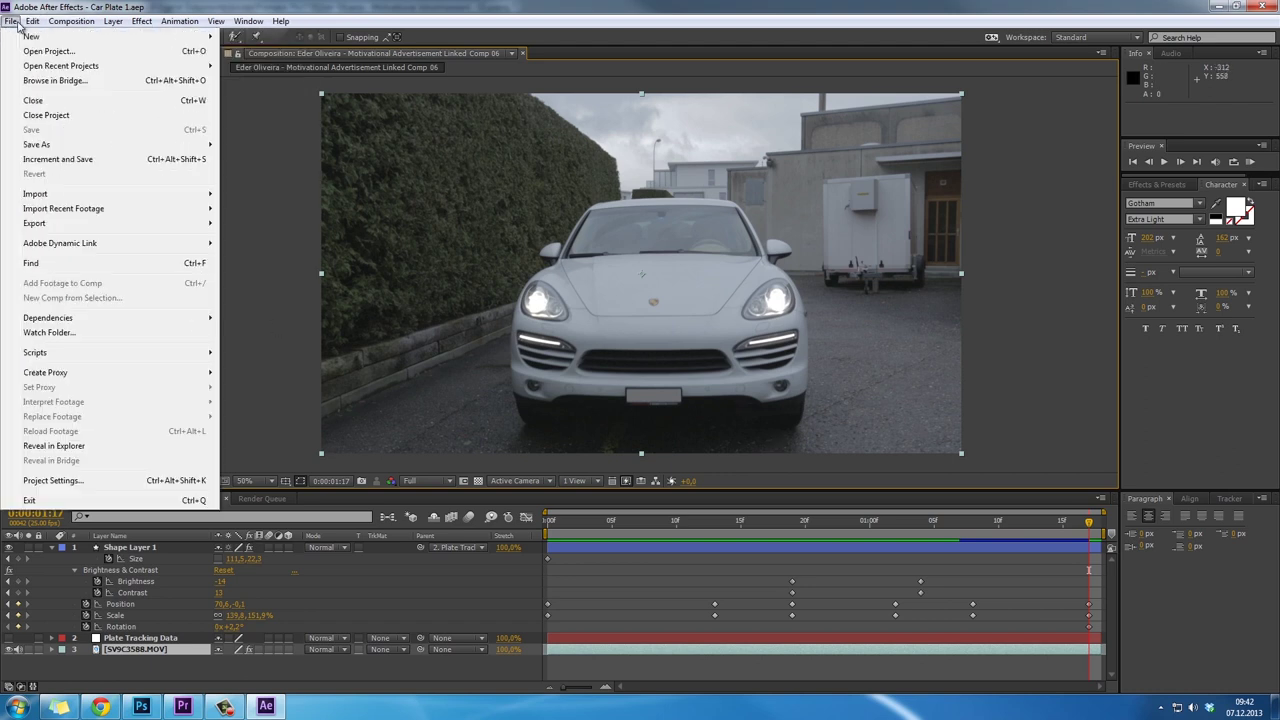
mouse_move(114, 362)
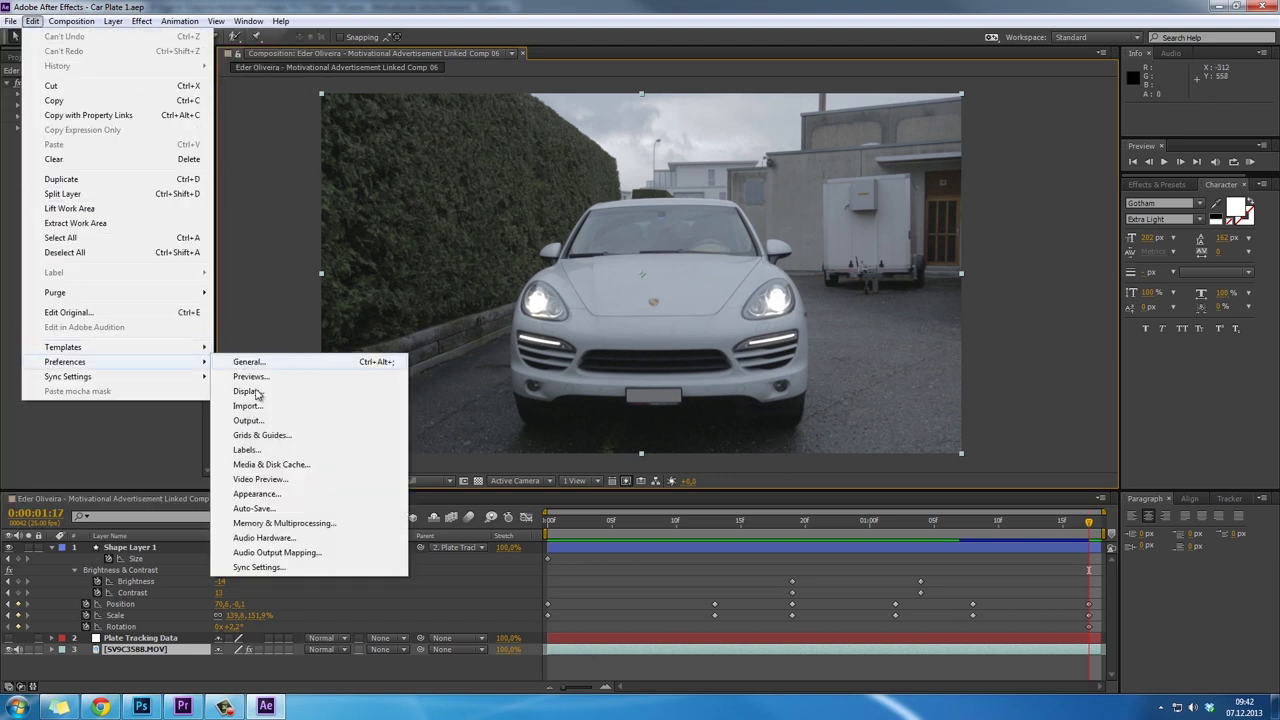
click(270, 464)
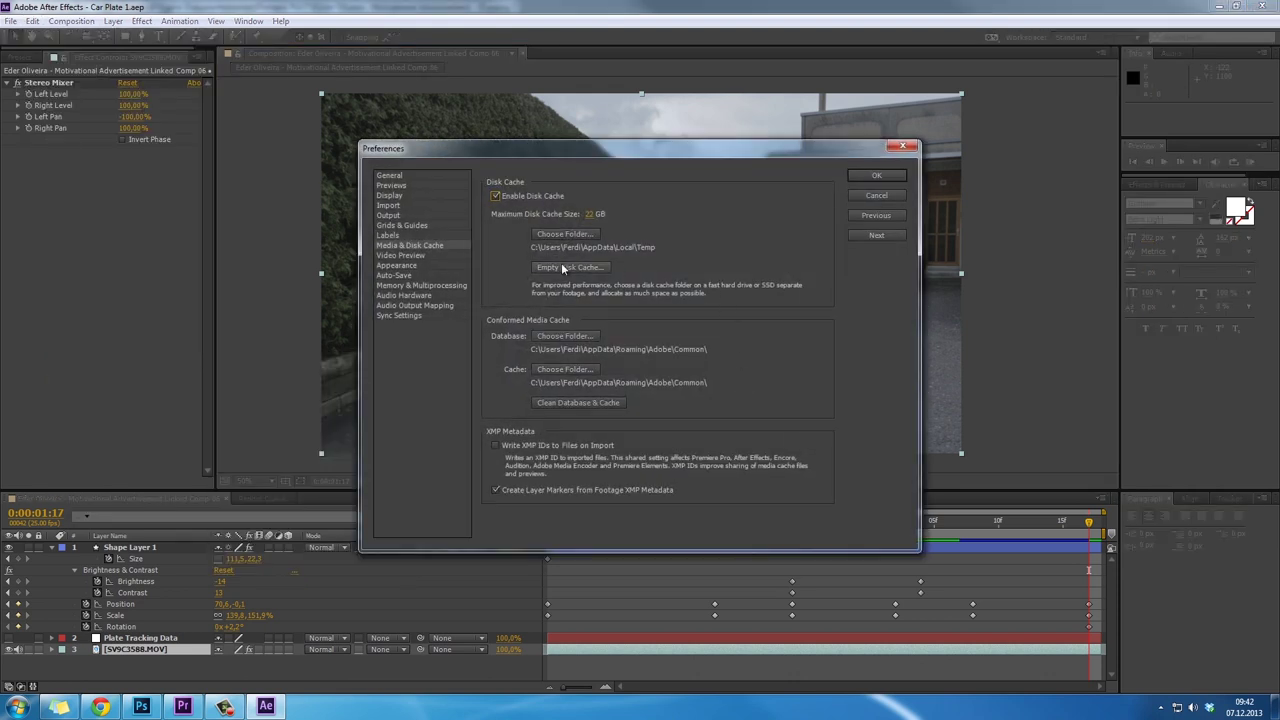
click(560, 266)
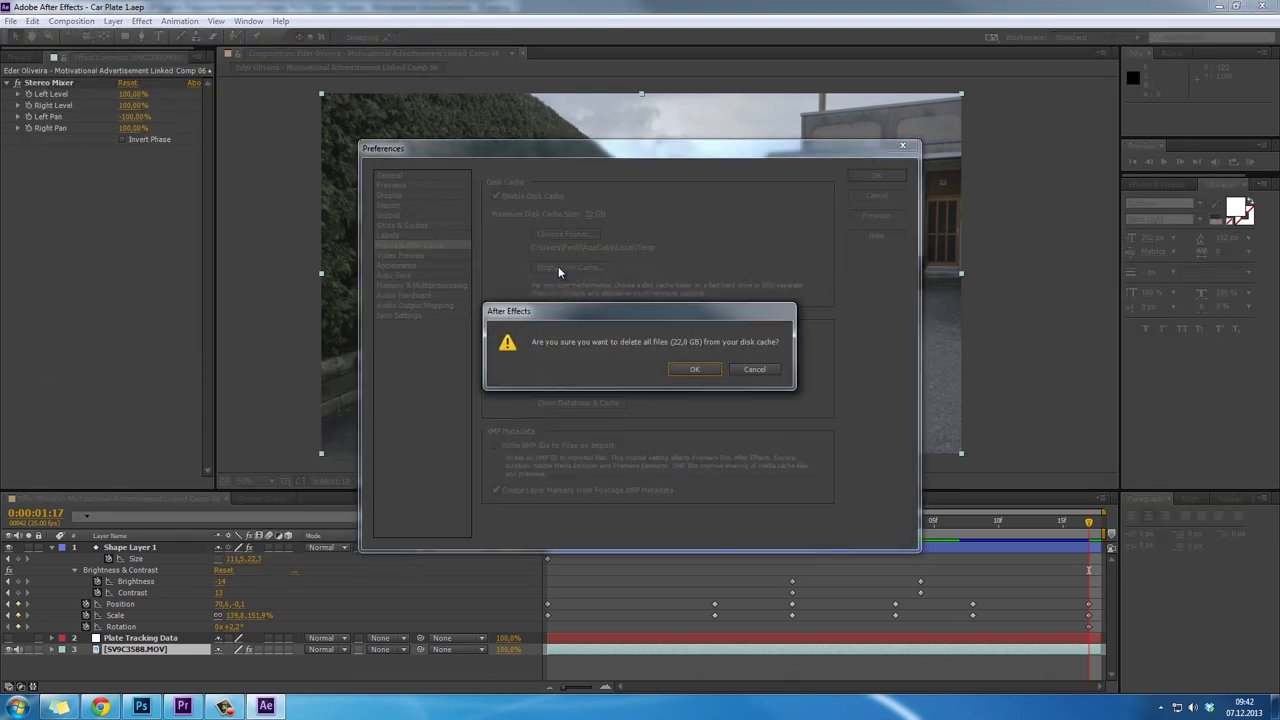
click(690, 370)
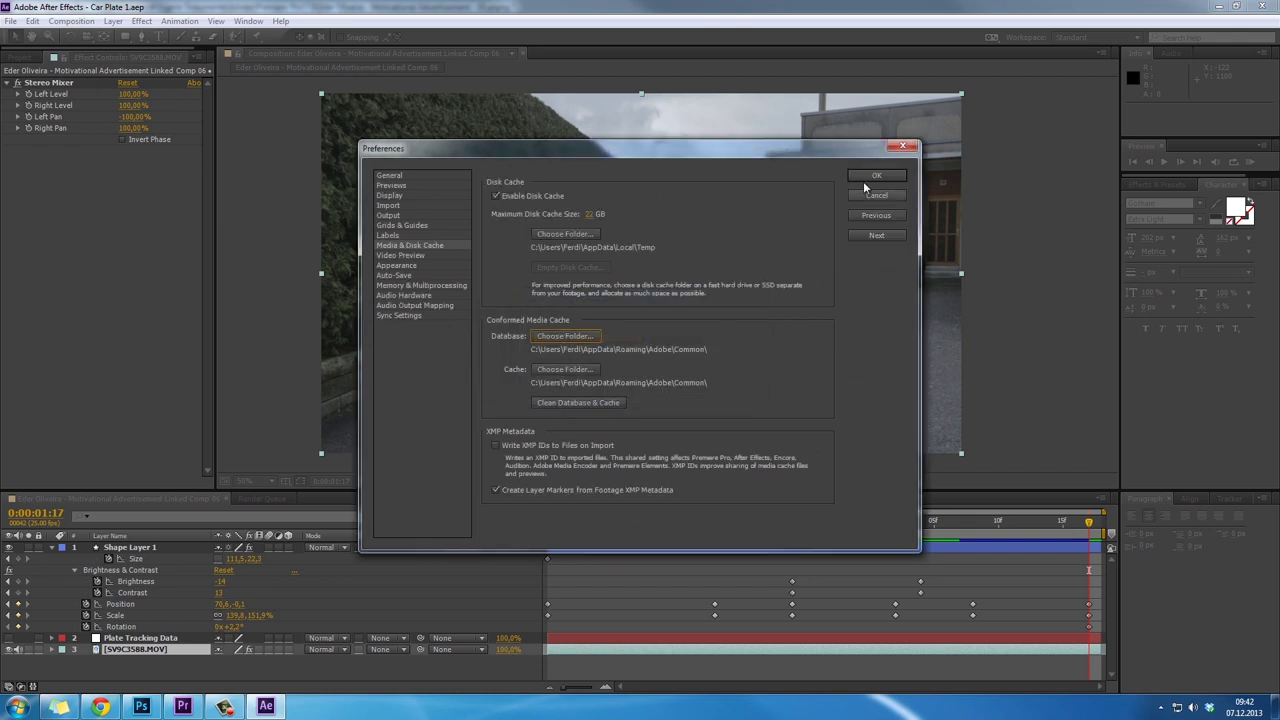
click(877, 176)
Preview the first frames of the car composition, return to its start and collapse Shape Layer 1's properties
click(591, 522)
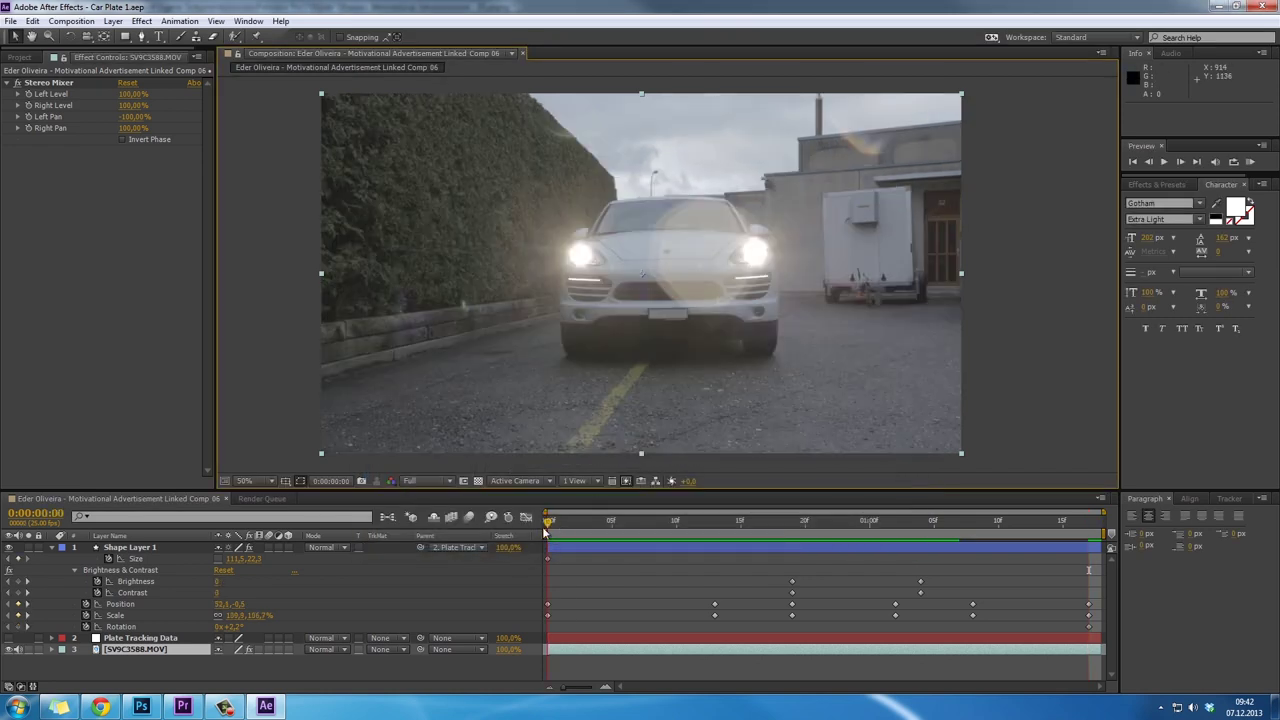
mouse_move(591, 524)
mouse_down()
mouse_move(718, 512)
mouse_move(599, 516)
mouse_up()
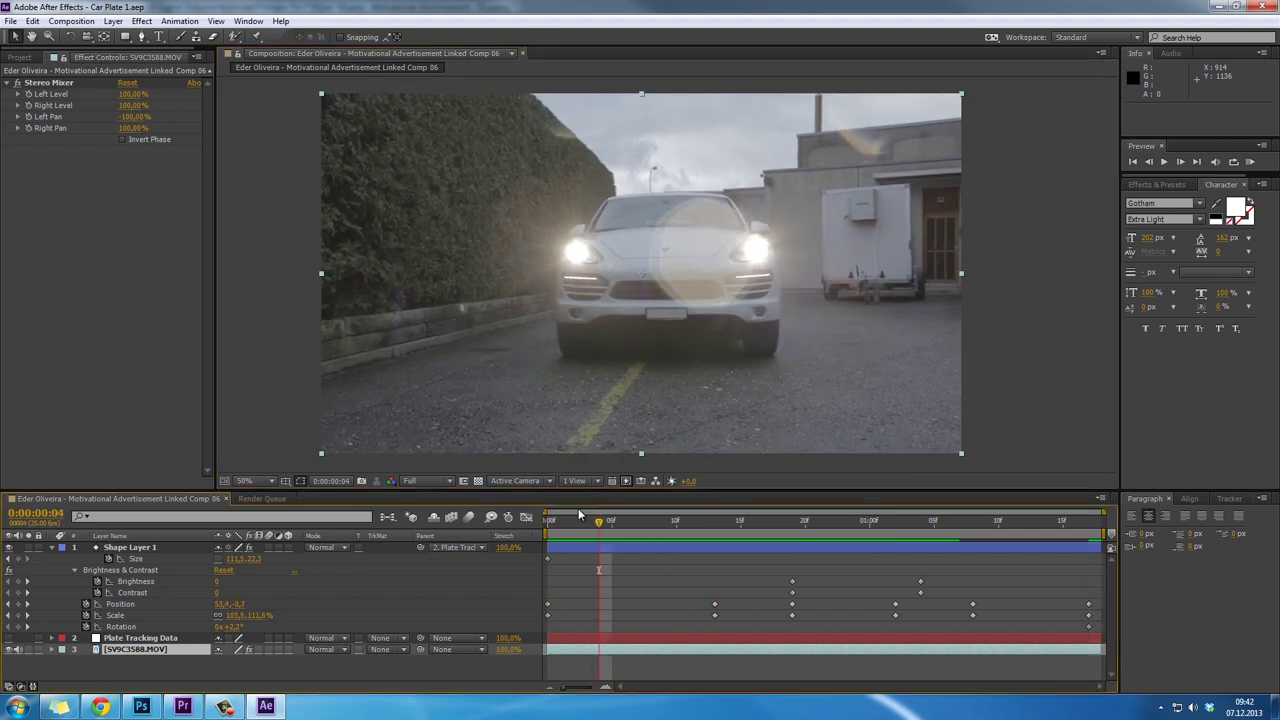
key(Home)
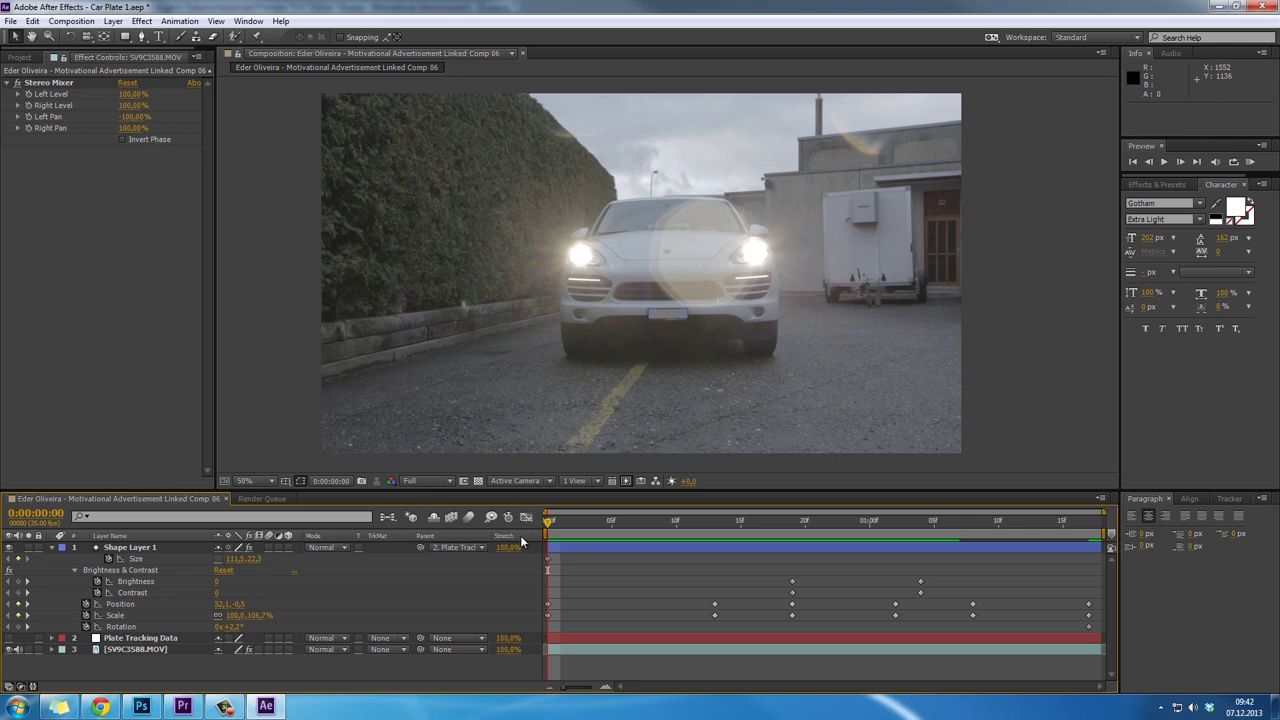
drag(548, 522, 491, 519)
click(151, 649)
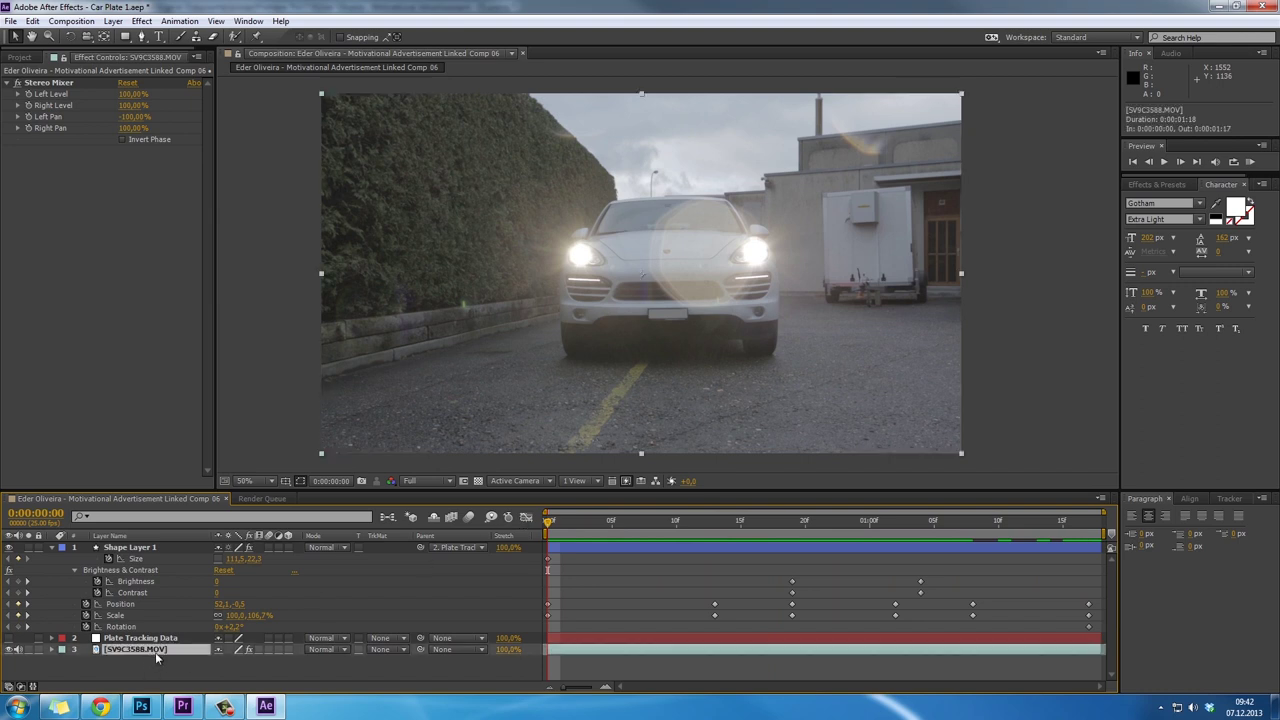
click(52, 548)
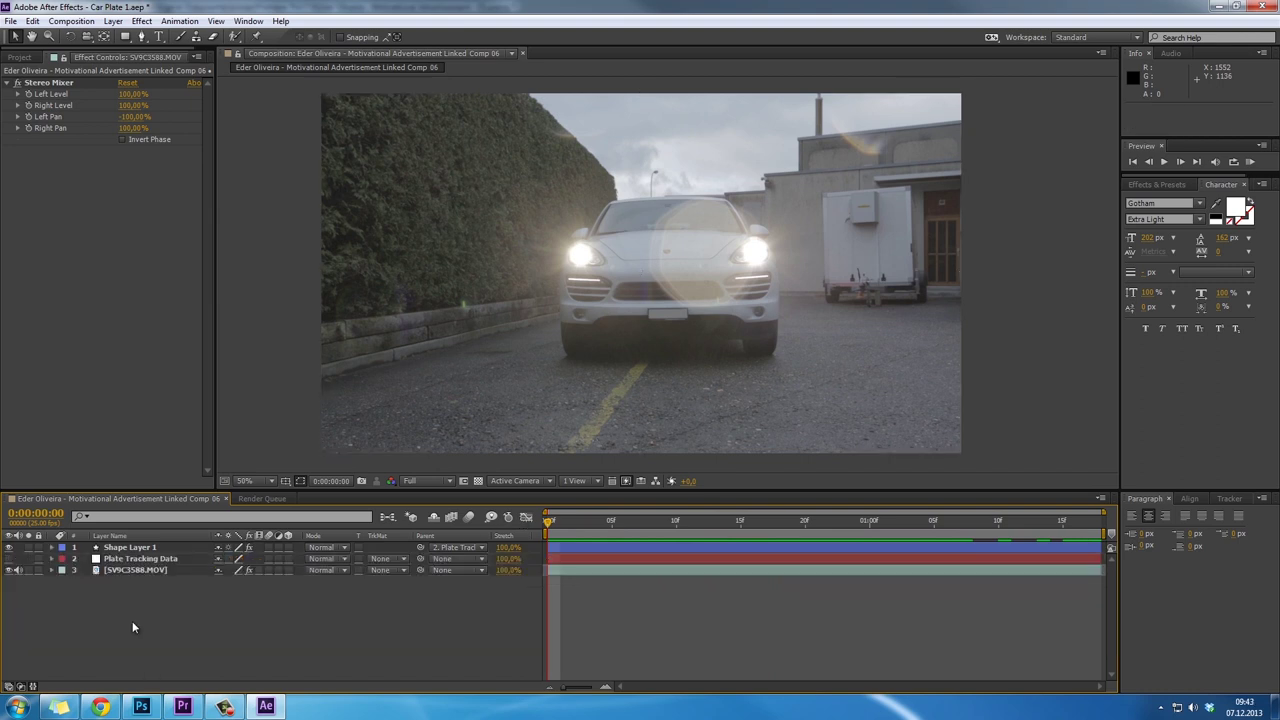
Show the tracker options for the SV9C3588.MOV layer and examine the covered licence plate up close over the first frames
click(150, 570)
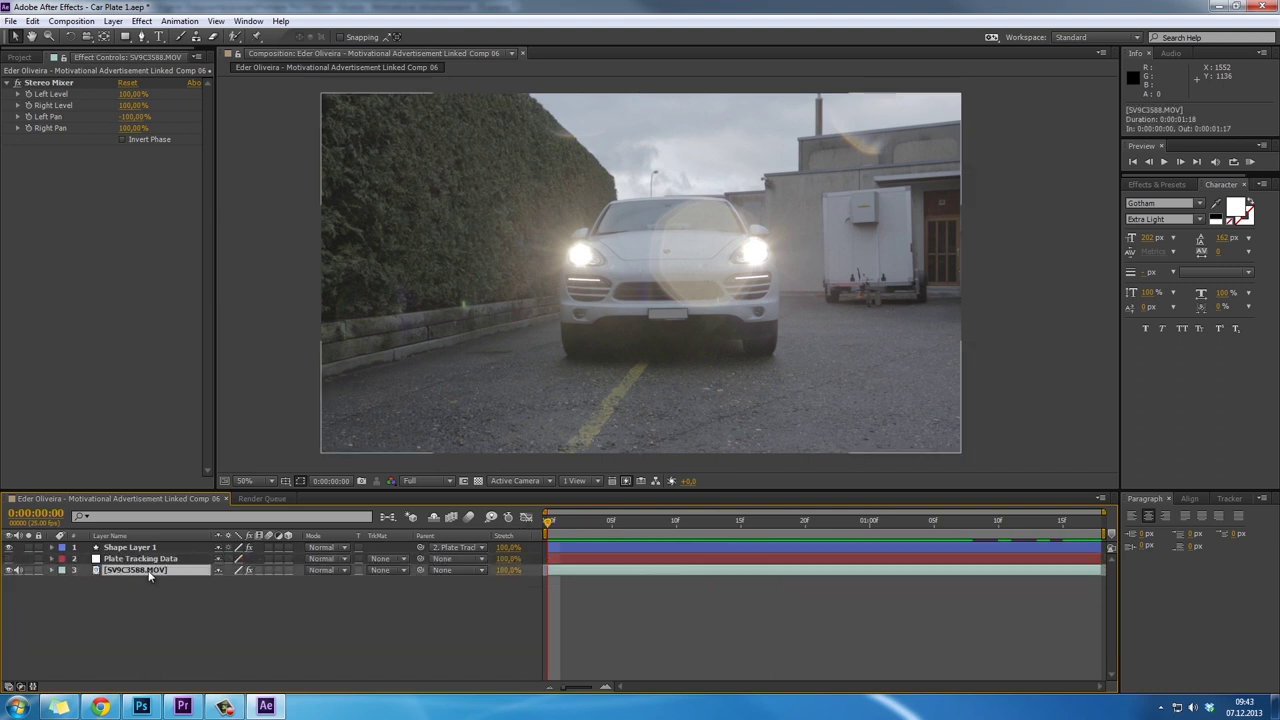
click(1229, 498)
key(slash)
key(period)
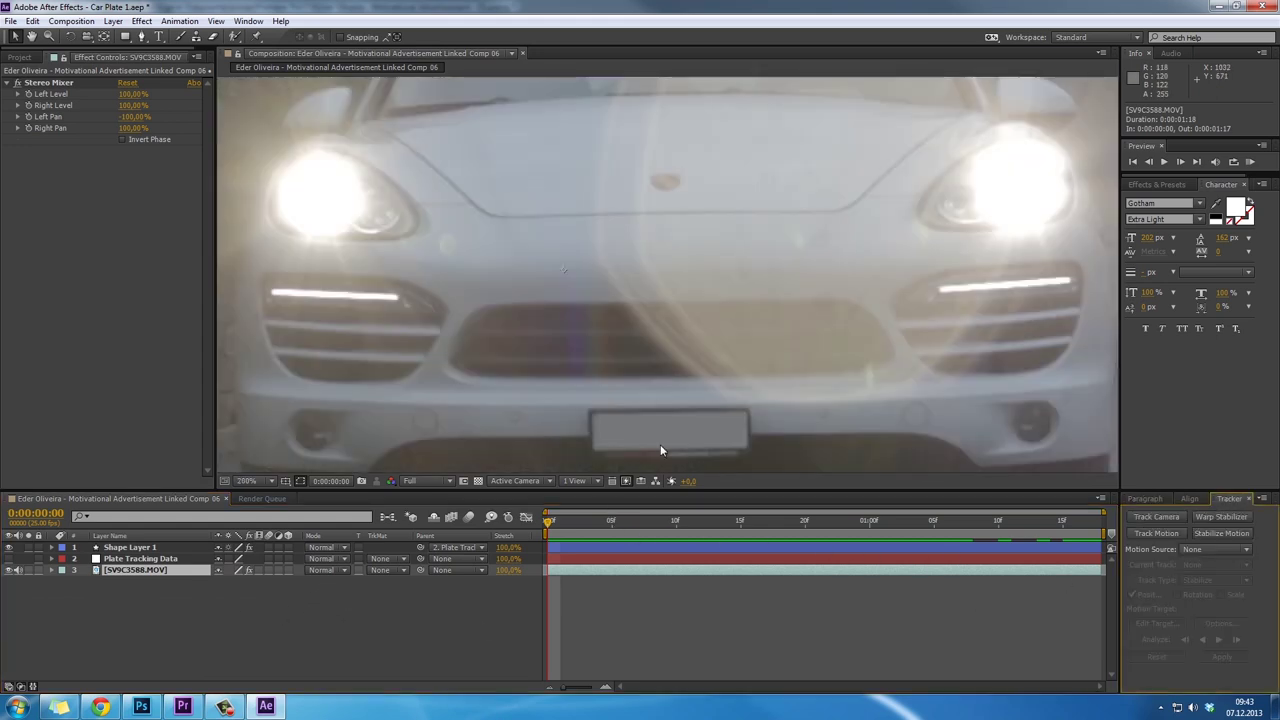
drag(549, 521, 625, 530)
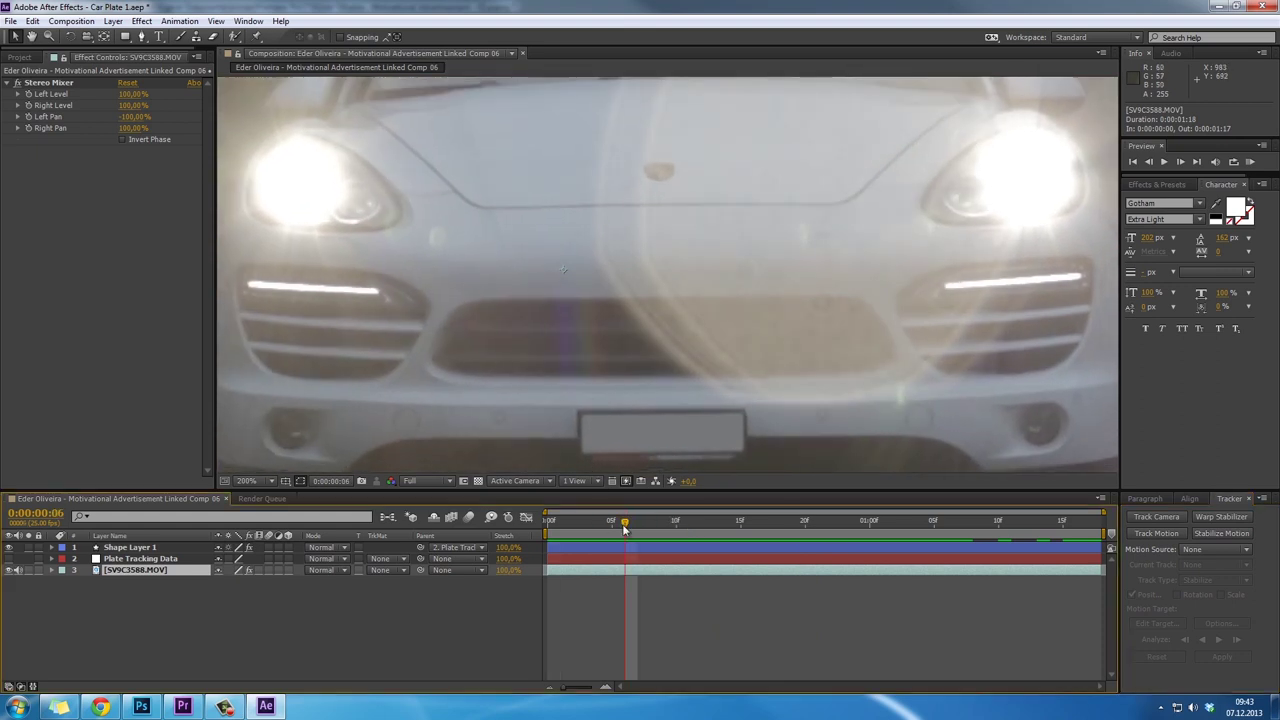
key(Home)
key(comma)
key(comma)
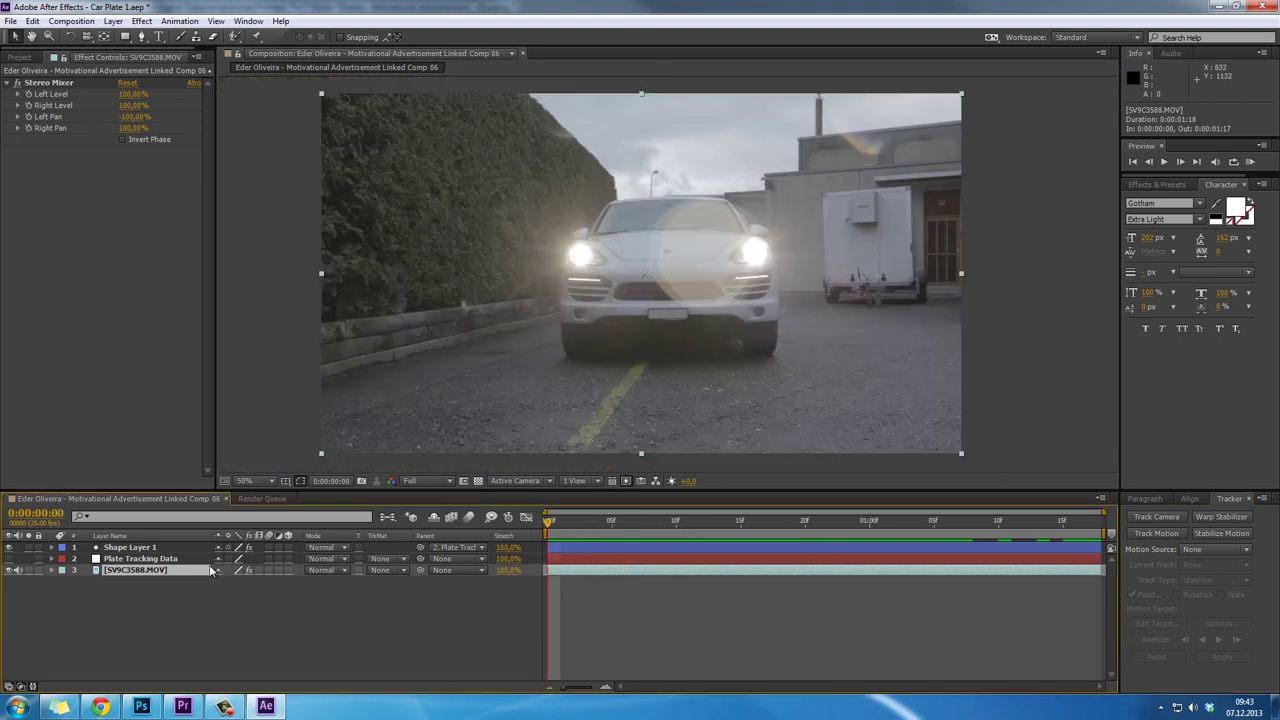
Reveal the position and rotation keyframes of the Plate Tracking Data layer, then collapse them again
click(112, 560)
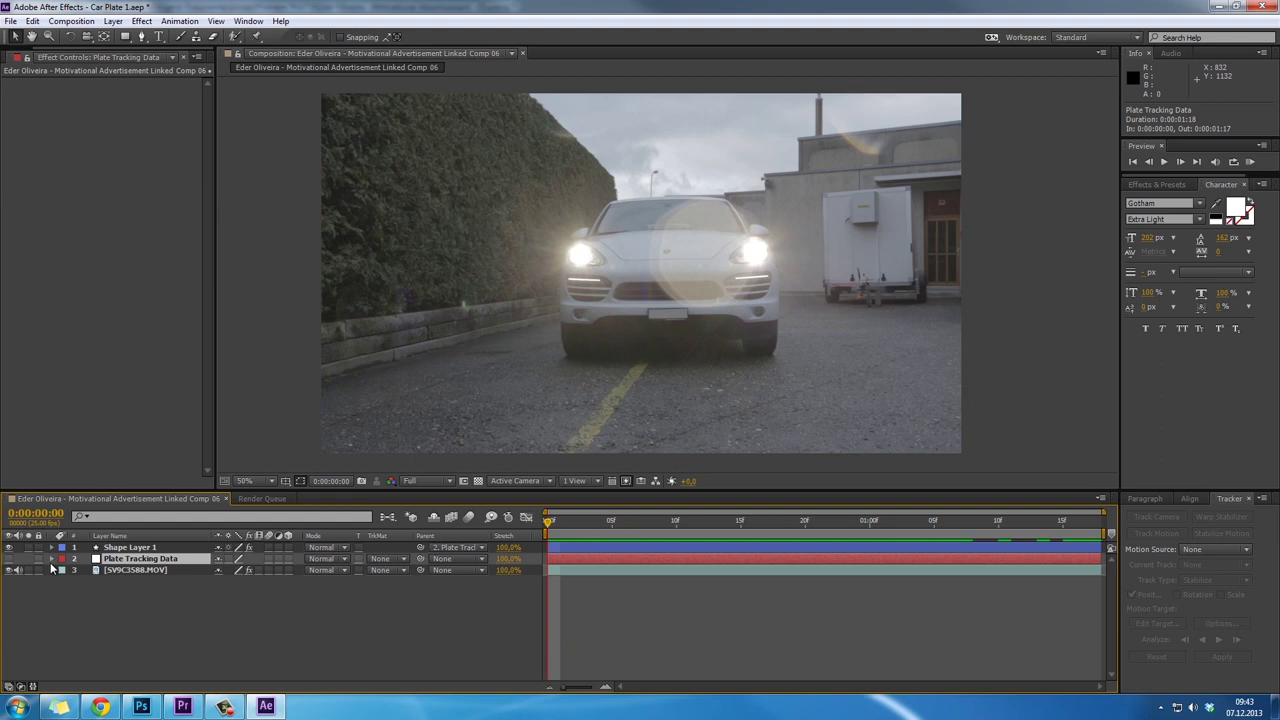
key(u)
key(space)
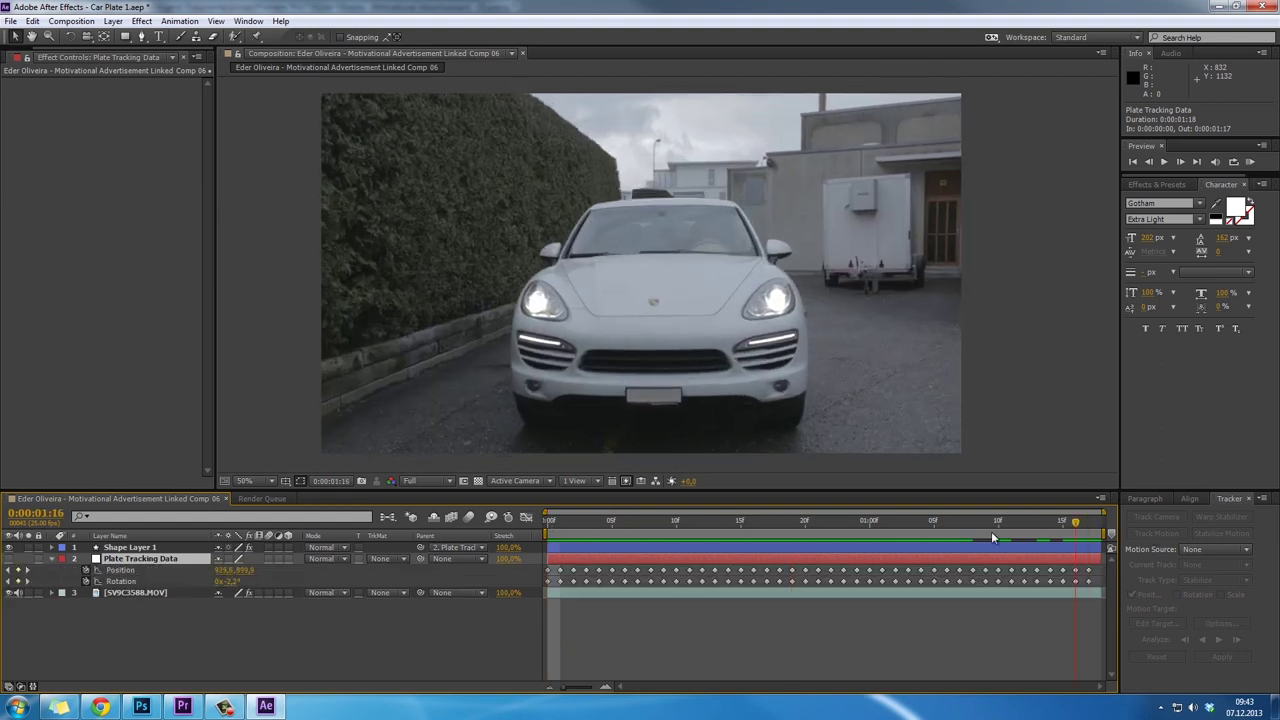
click(52, 560)
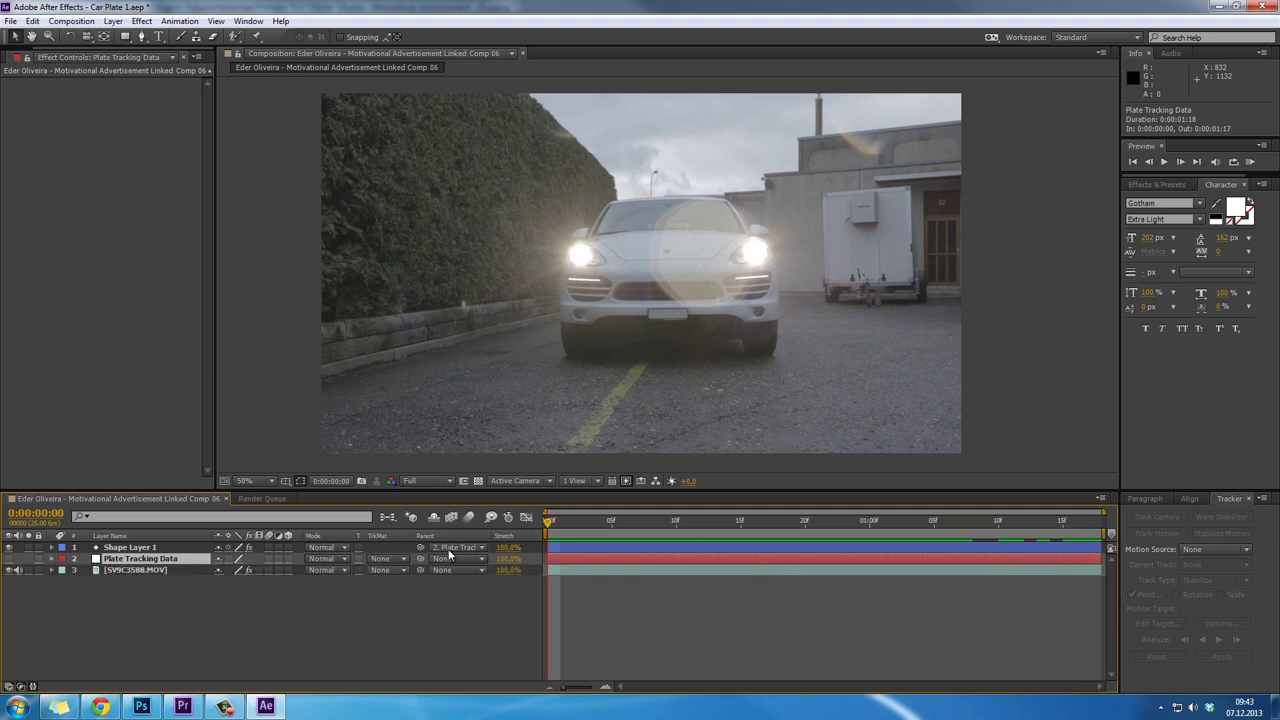
Examine the Shape Layer 1 rectangle covering the licence plate up close, then deselect it at the composition's start
click(145, 549)
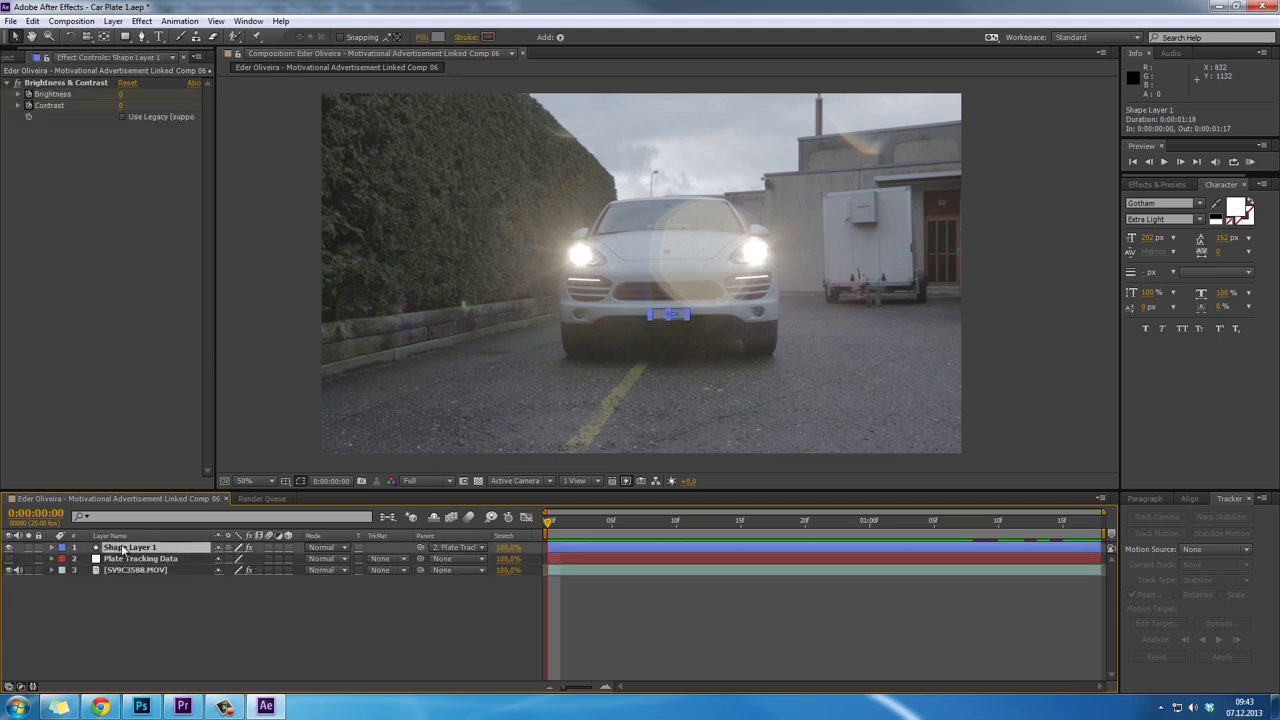
double_click(122, 549)
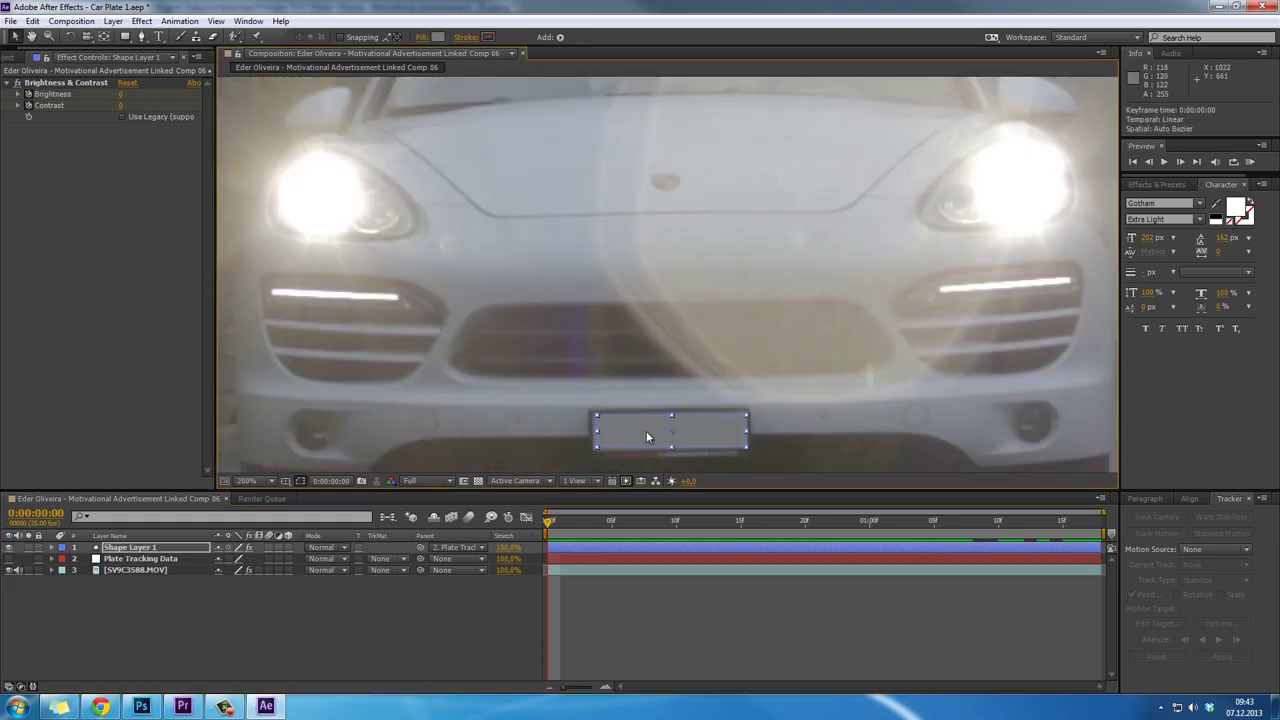
scroll(1063, 364, down, 2)
click(1063, 364)
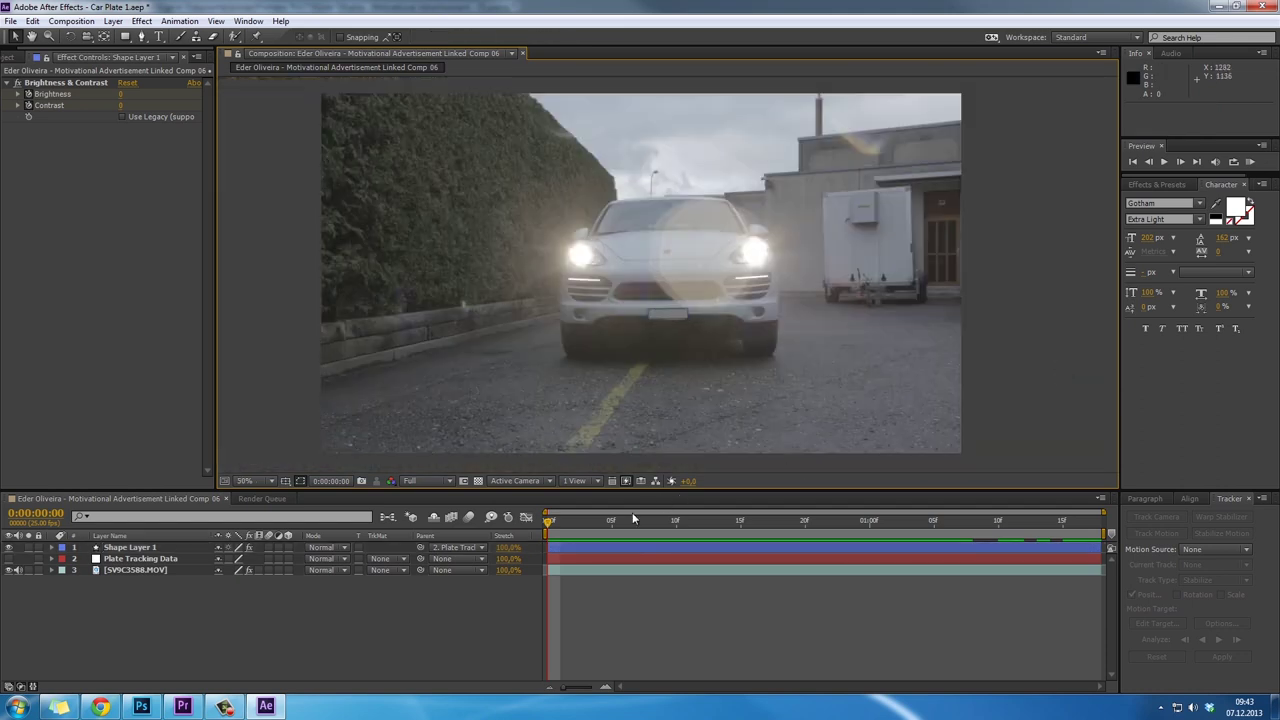
drag(548, 524, 486, 531)
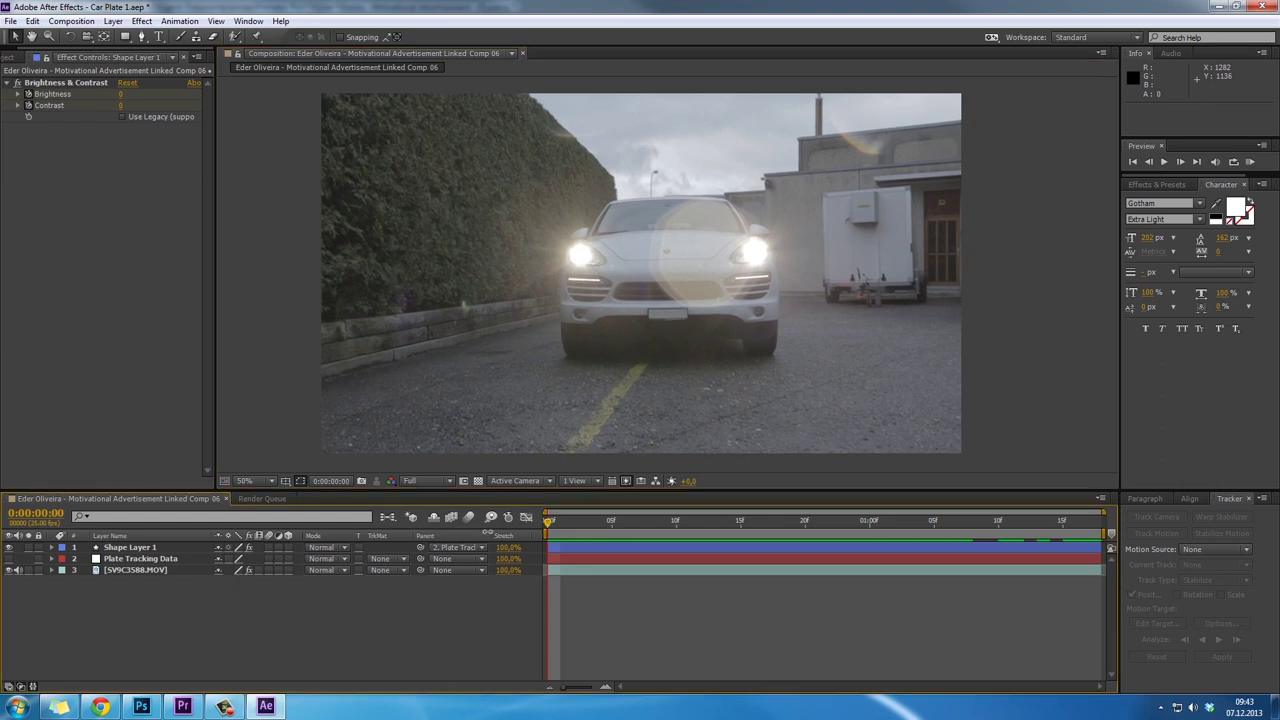
Close After Effects, then close Premiere Pro without saving the project changes
click(1259, 6)
click(651, 370)
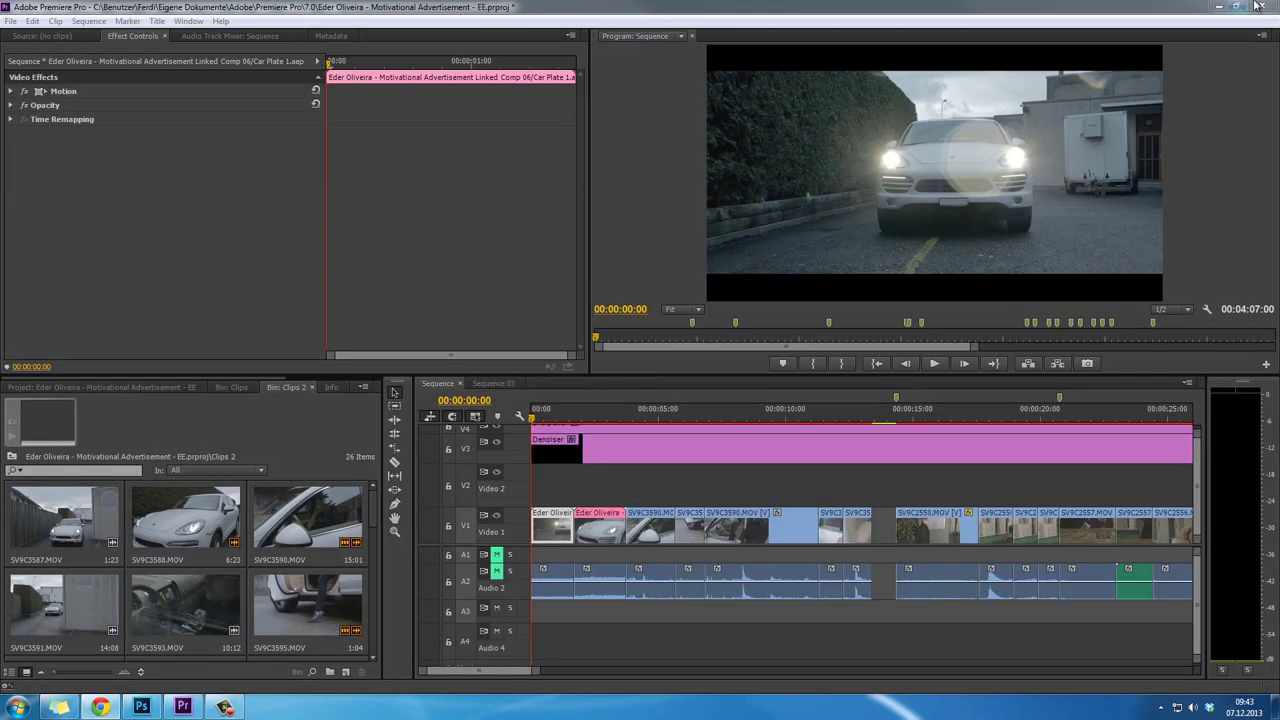
click(1259, 6)
click(699, 374)
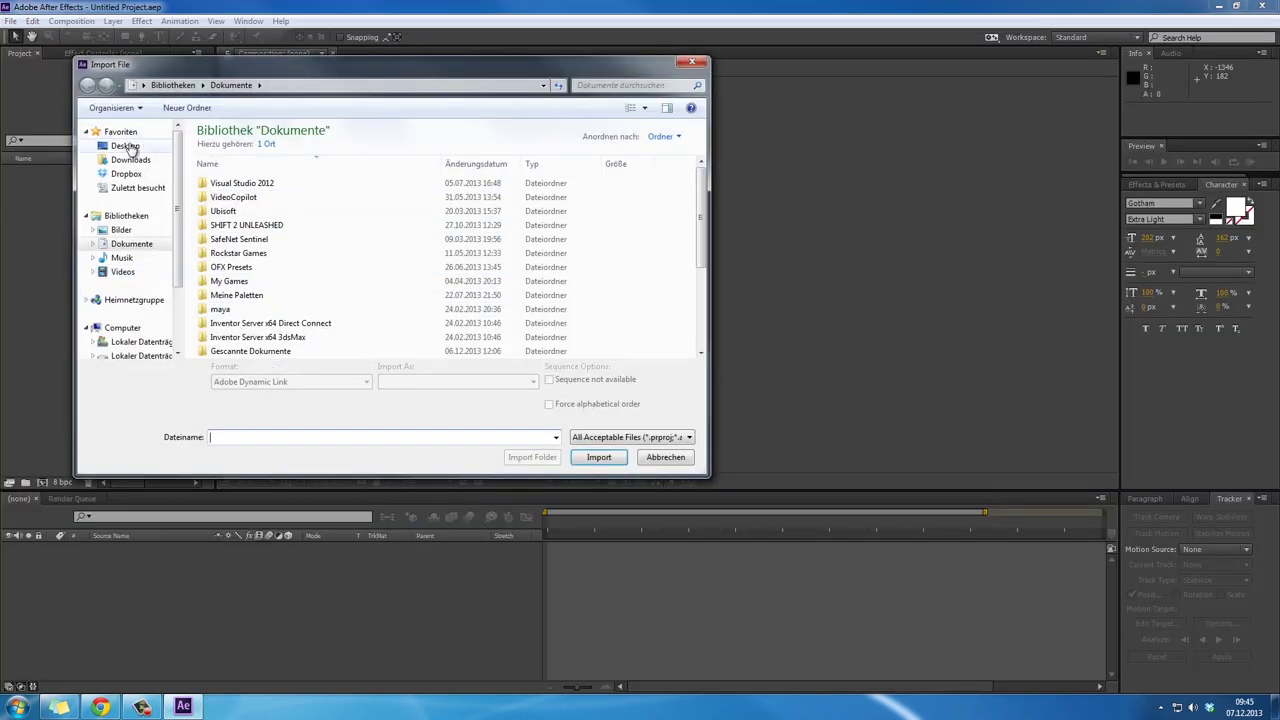
Import SV9C3587.MOV from the Clips 2 folder and create a composition from it
click(127, 146)
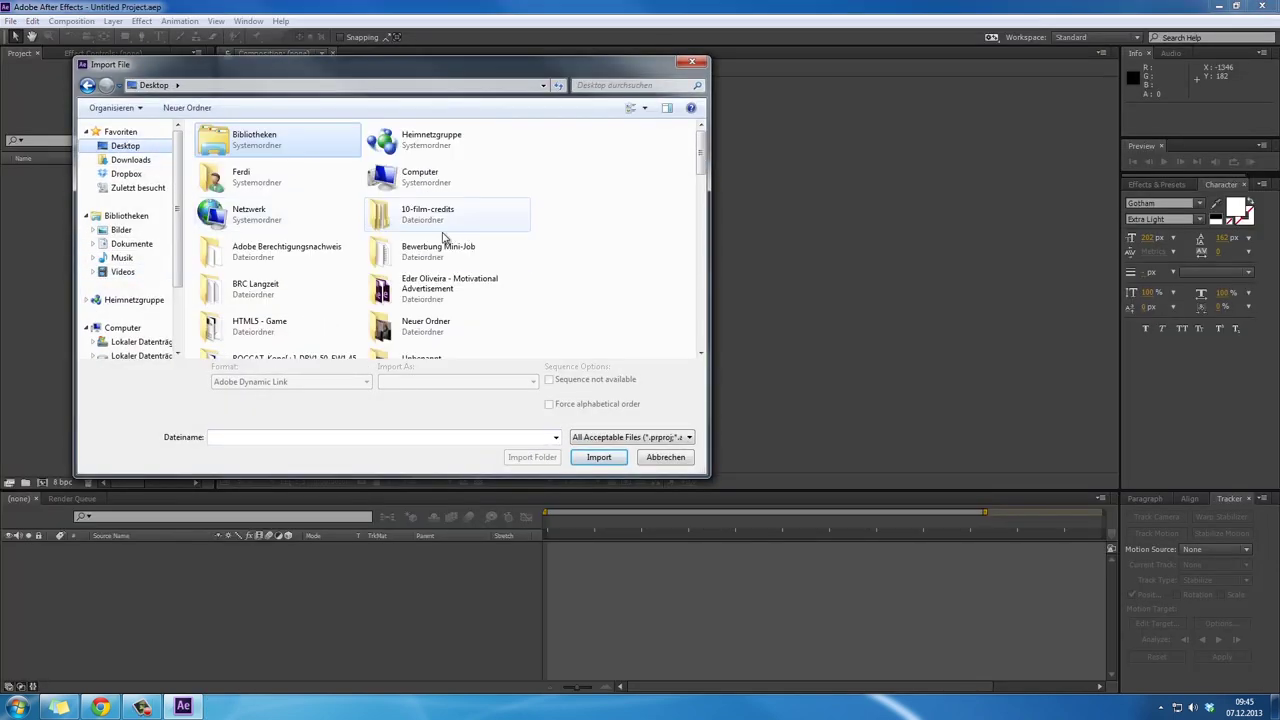
double_click(440, 262)
double_click(240, 161)
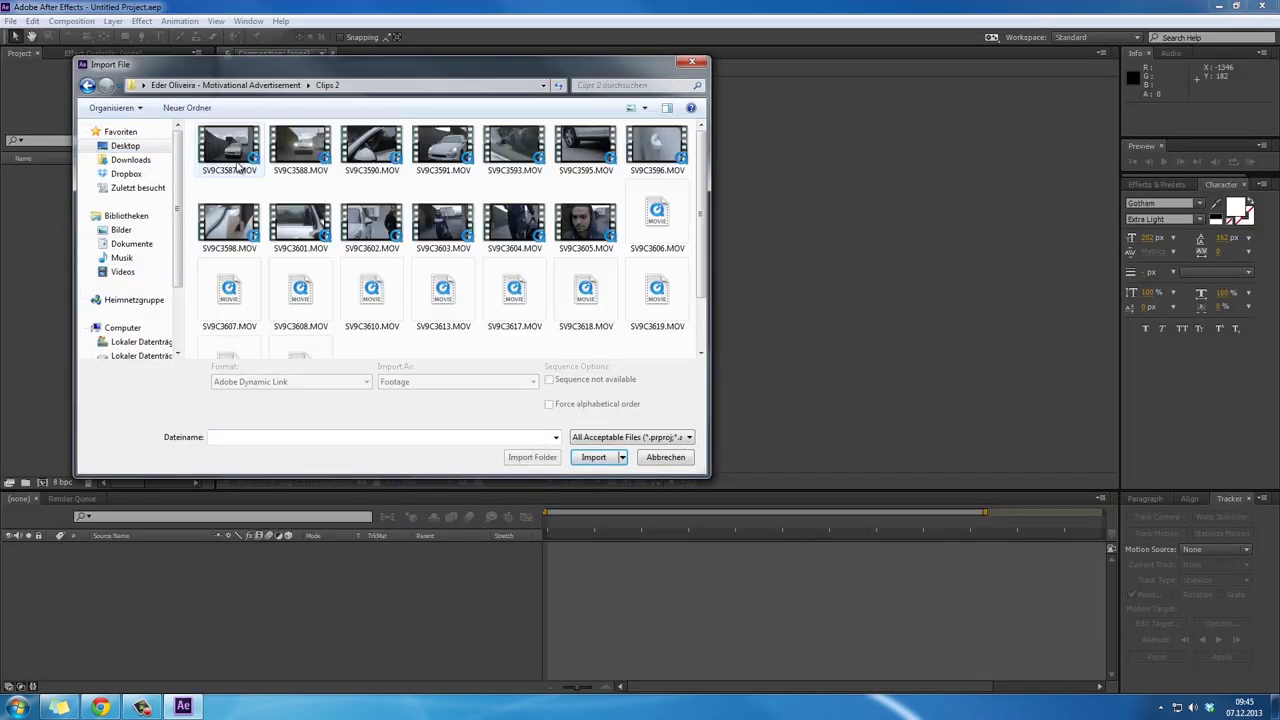
click(240, 148)
double_click(238, 148)
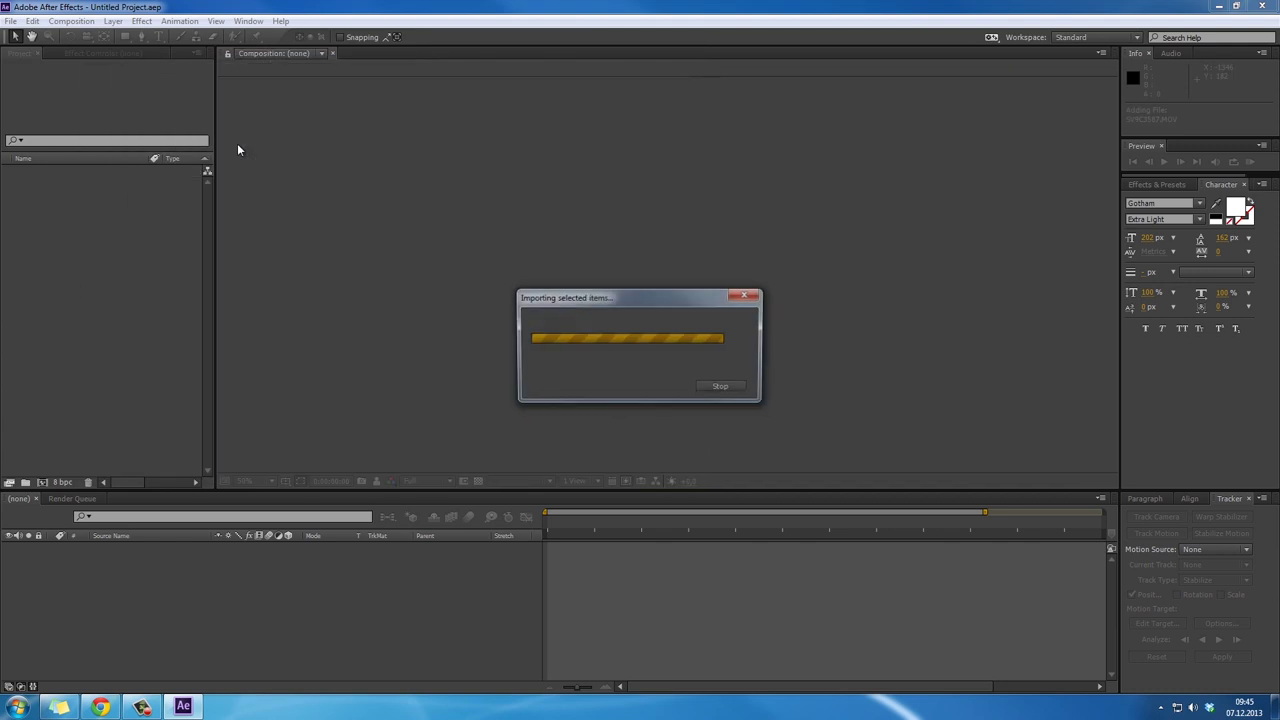
drag(67, 177, 42, 482)
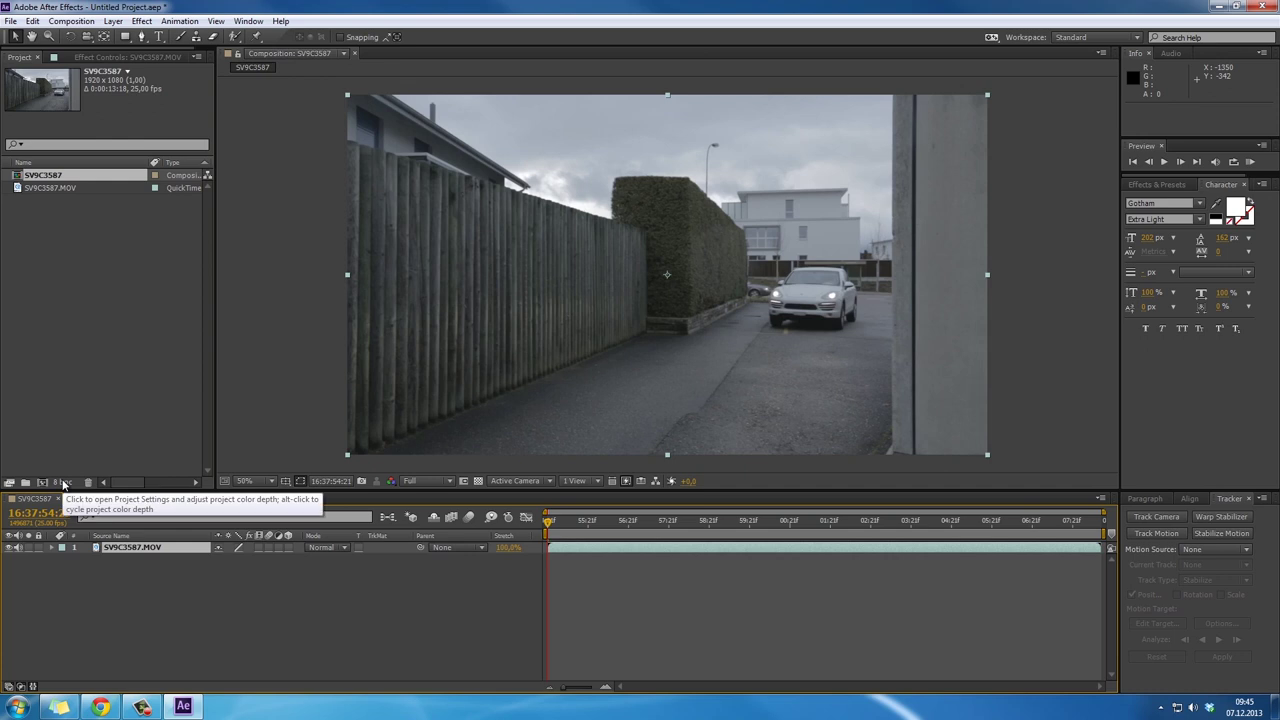
drag(549, 521, 548, 490)
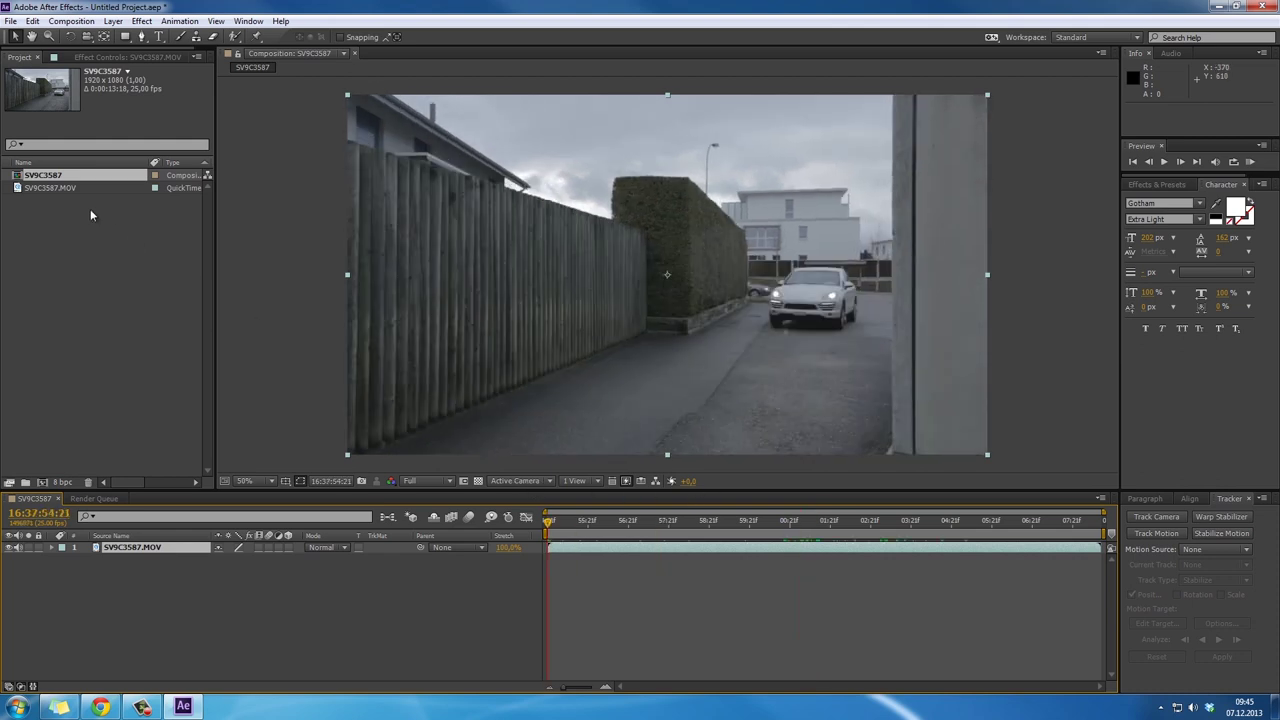
Delete the SV9C3587 composition and its source footage from the project
click(66, 180)
key(Delete)
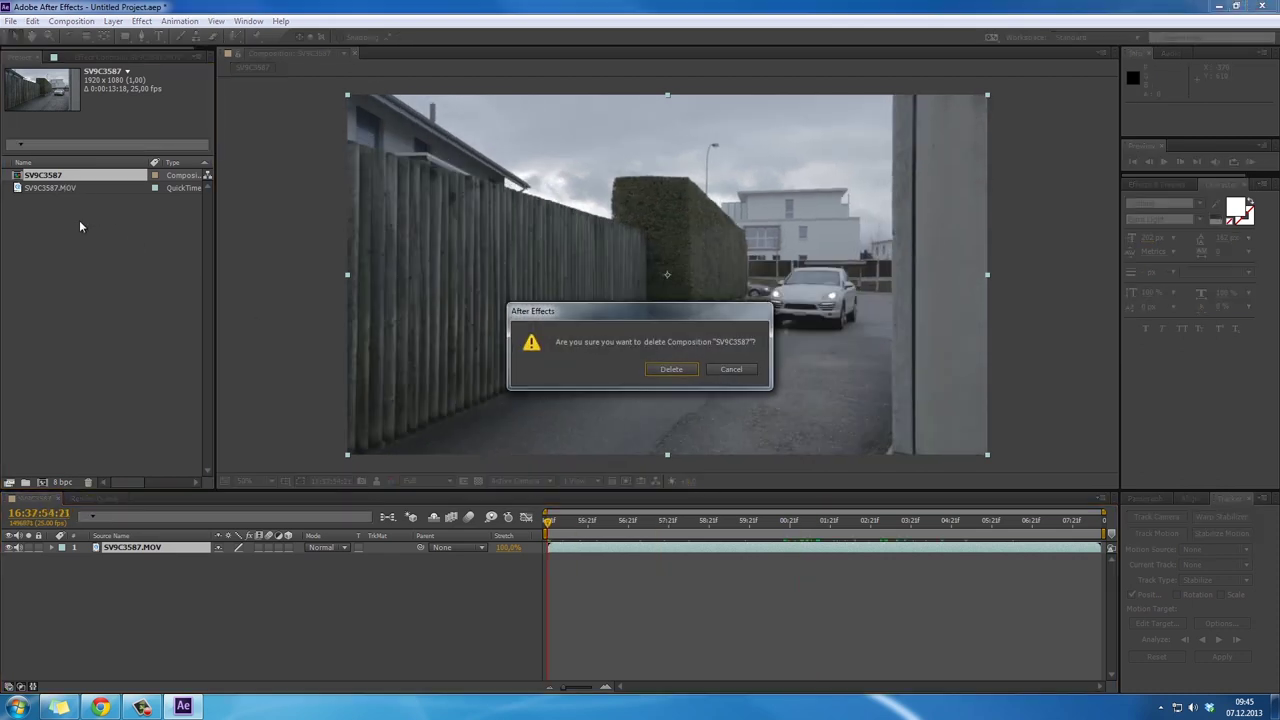
key(Return)
click(61, 174)
key(Delete)
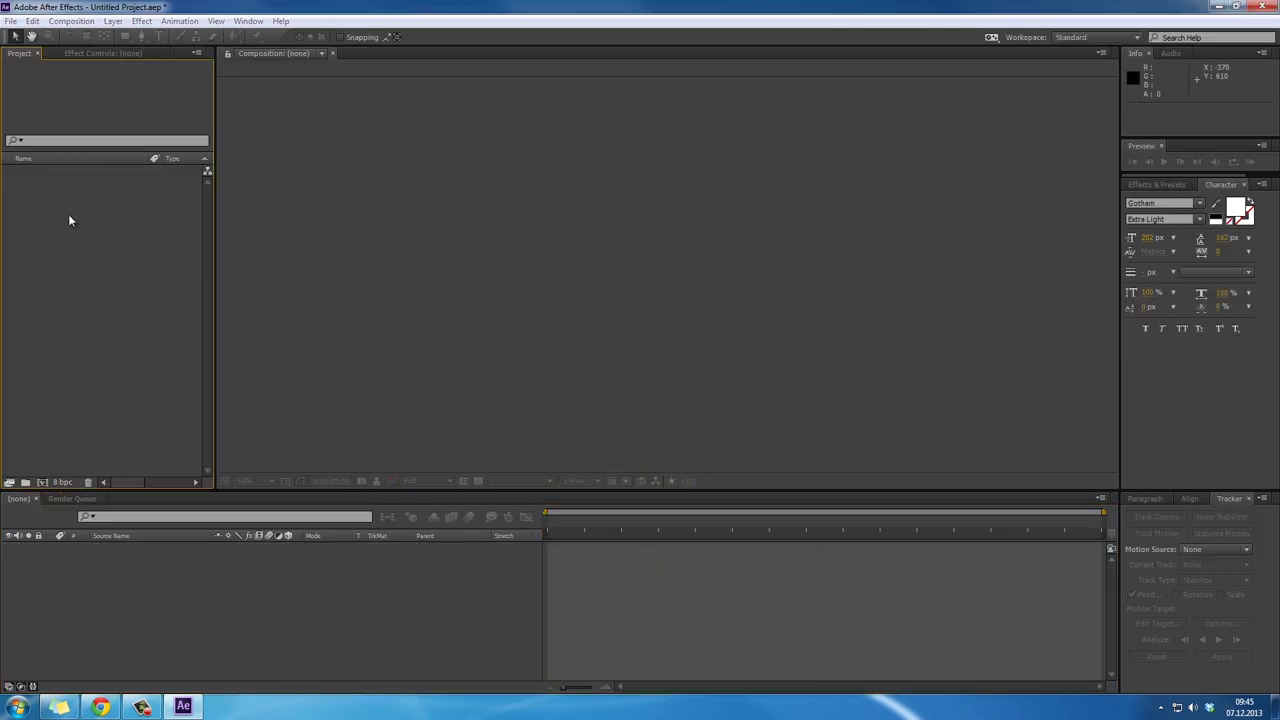
Import SV9C3588.MOV from the Clips 2 folder and create a composition from it
double_click(68, 214)
click(310, 158)
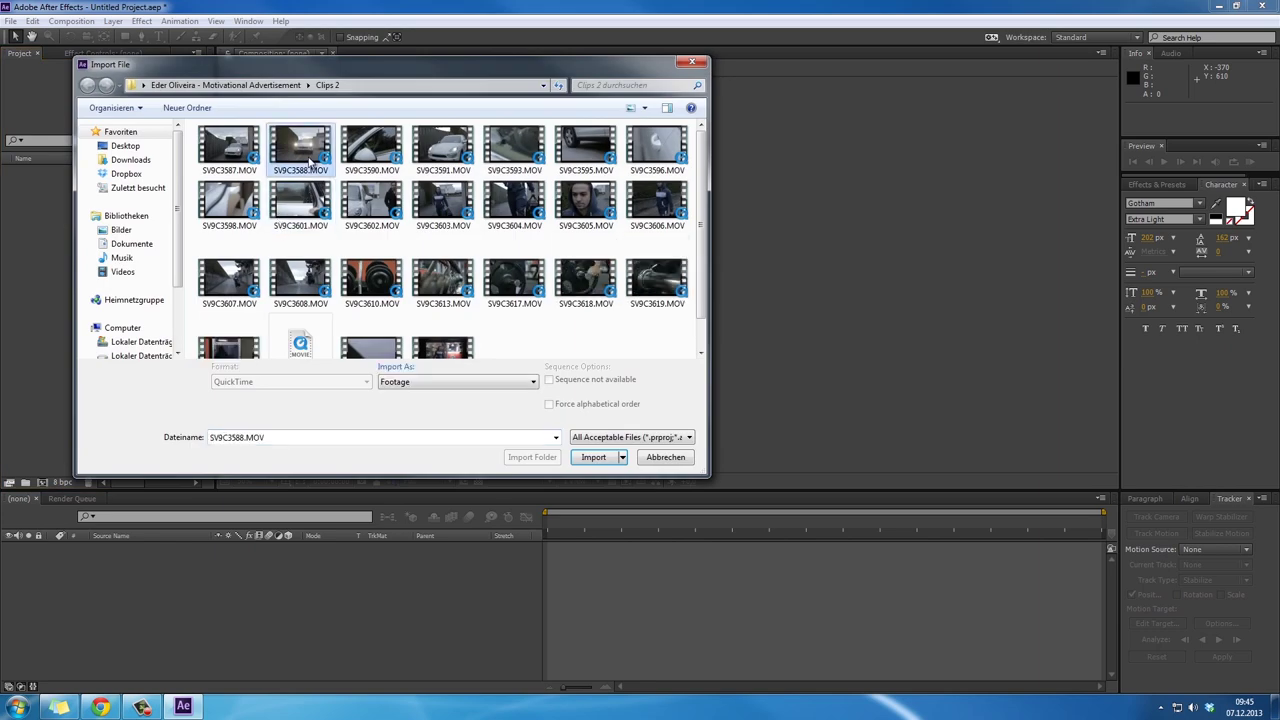
double_click(310, 158)
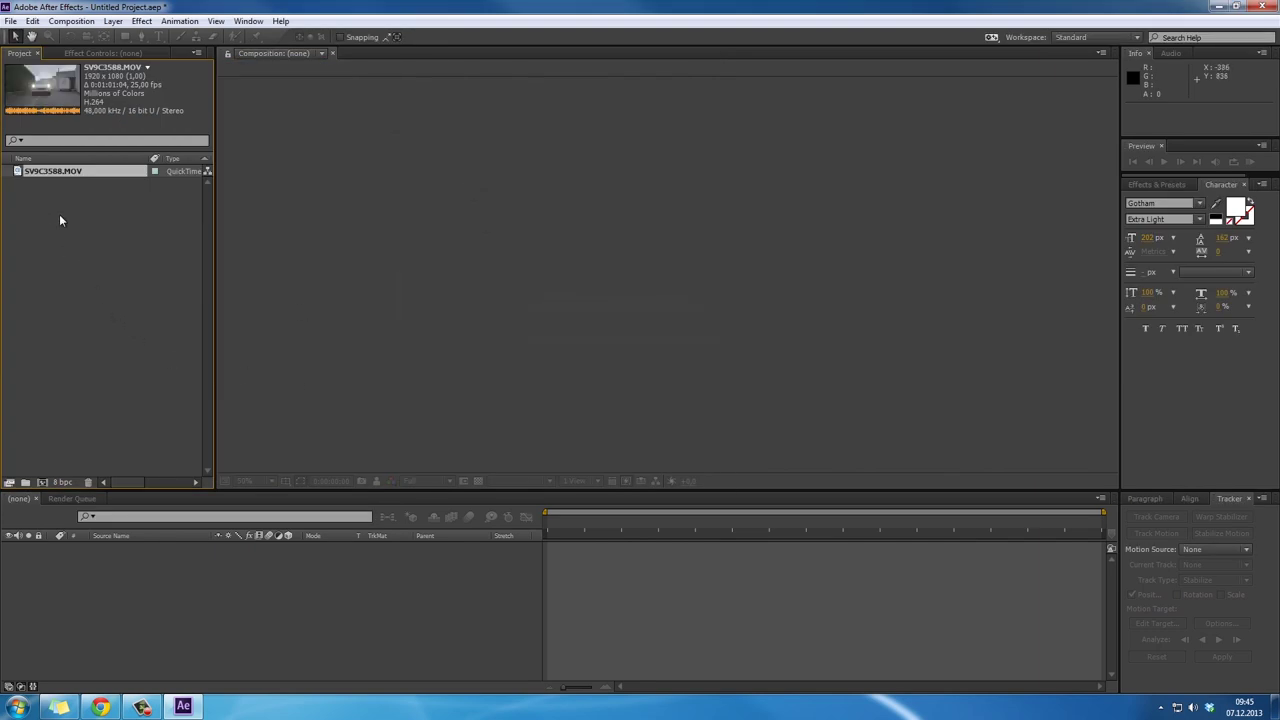
drag(52, 178, 42, 482)
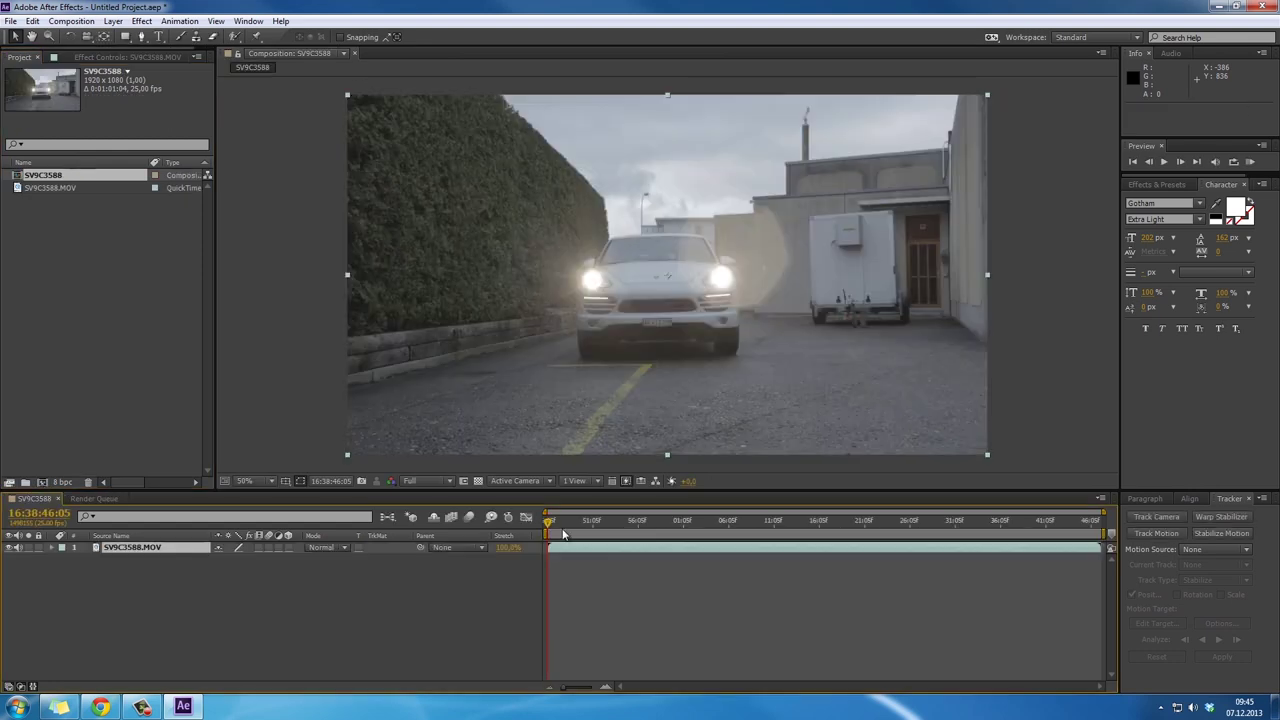
Set the work area from 16:38:50:23 to 16:38:53:22 and trim the composition to it
drag(548, 525, 586, 533)
drag(690, 528, 725, 528)
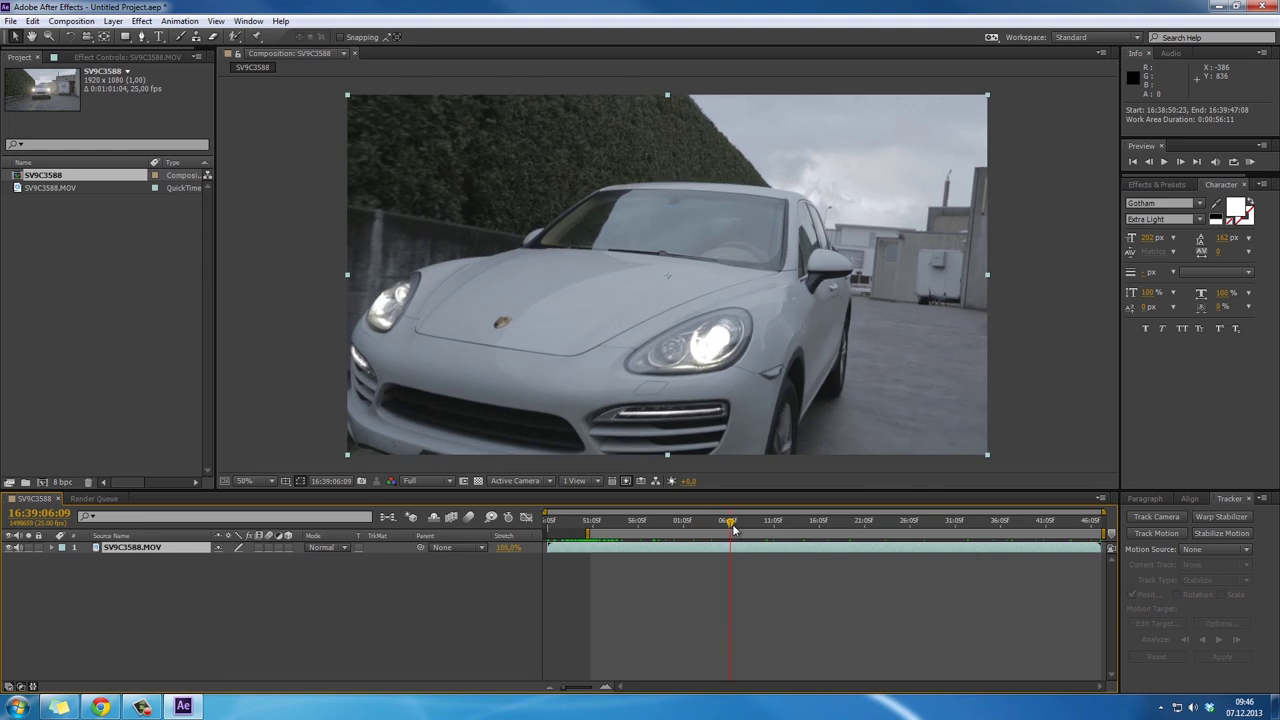
drag(733, 530, 618, 540)
drag(1106, 530, 620, 530)
right_click(601, 537)
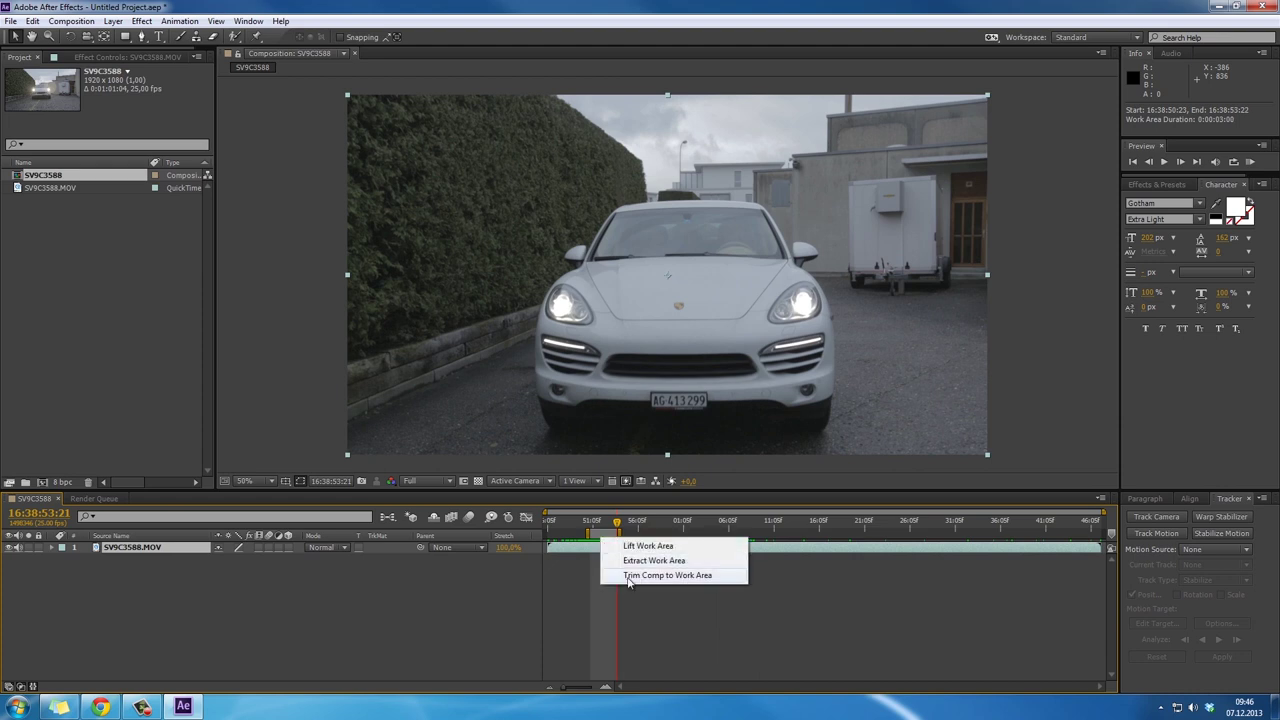
click(630, 577)
drag(590, 538, 556, 493)
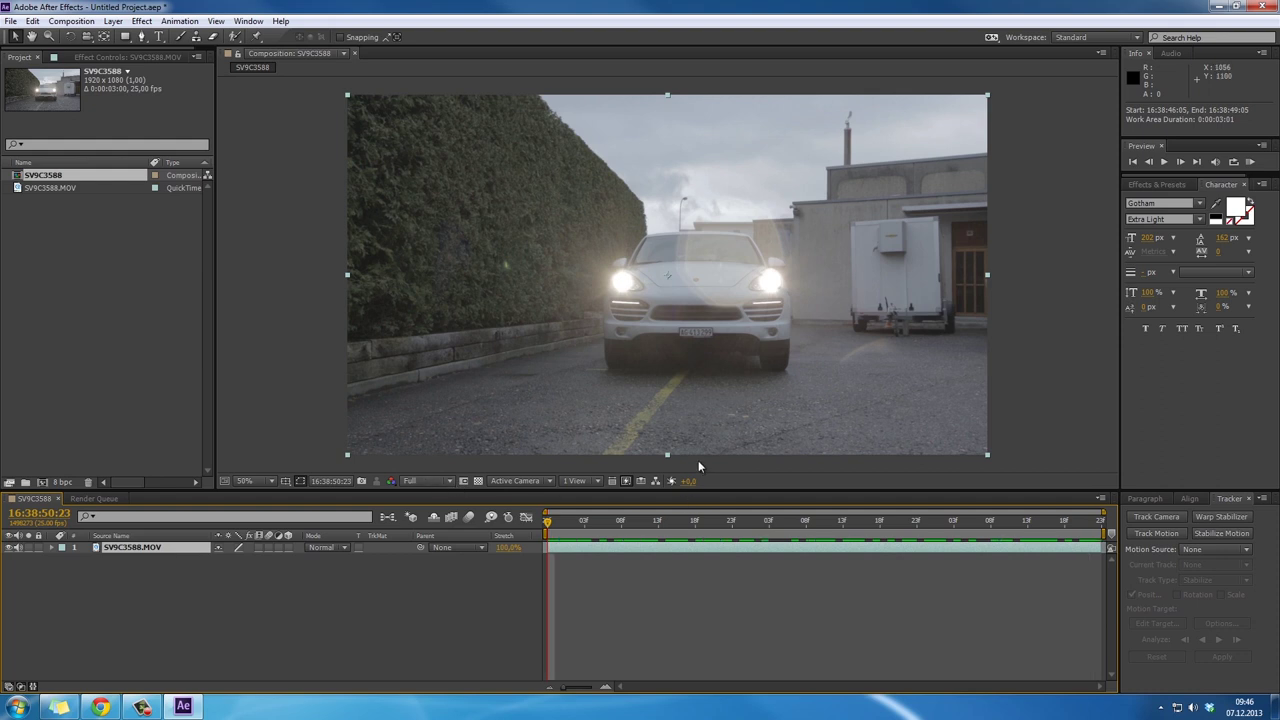
Rename the SV9C3588.MOV layer to Clip
scroll(720, 371, up, 1)
key(space)
drag(785, 408, 689, 318)
key(period)
key(v)
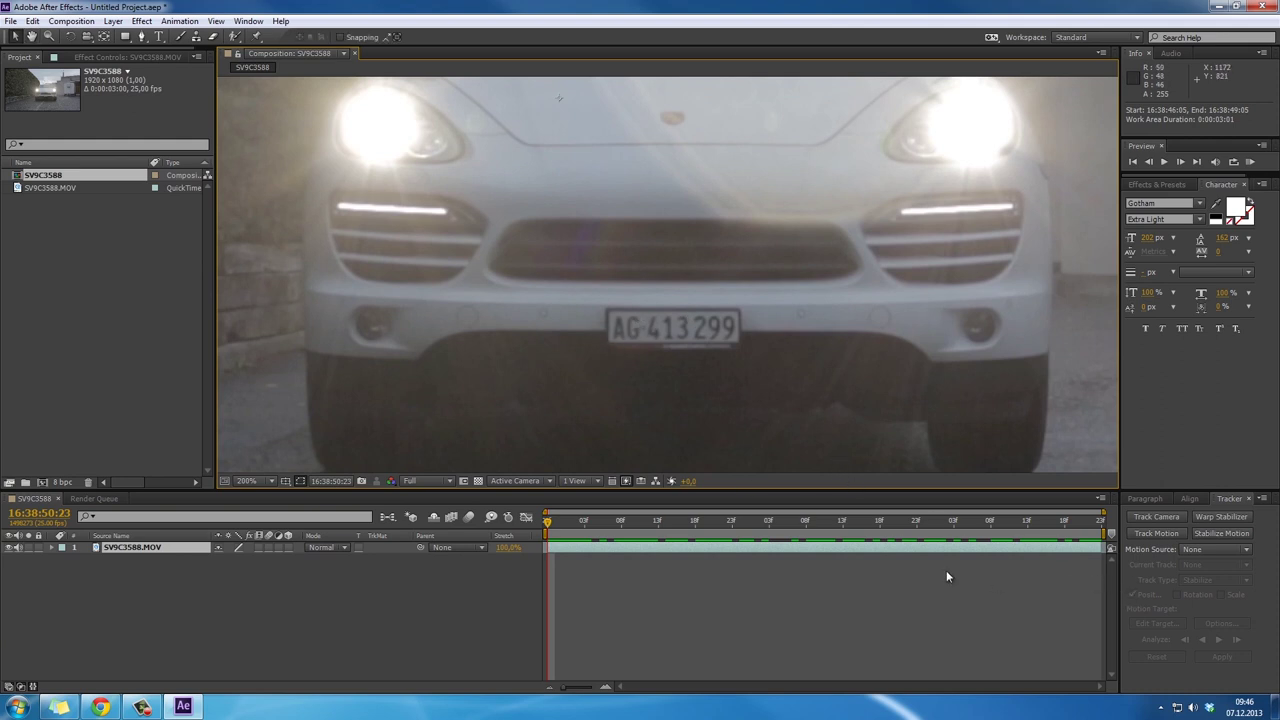
click(451, 609)
right_click(145, 549)
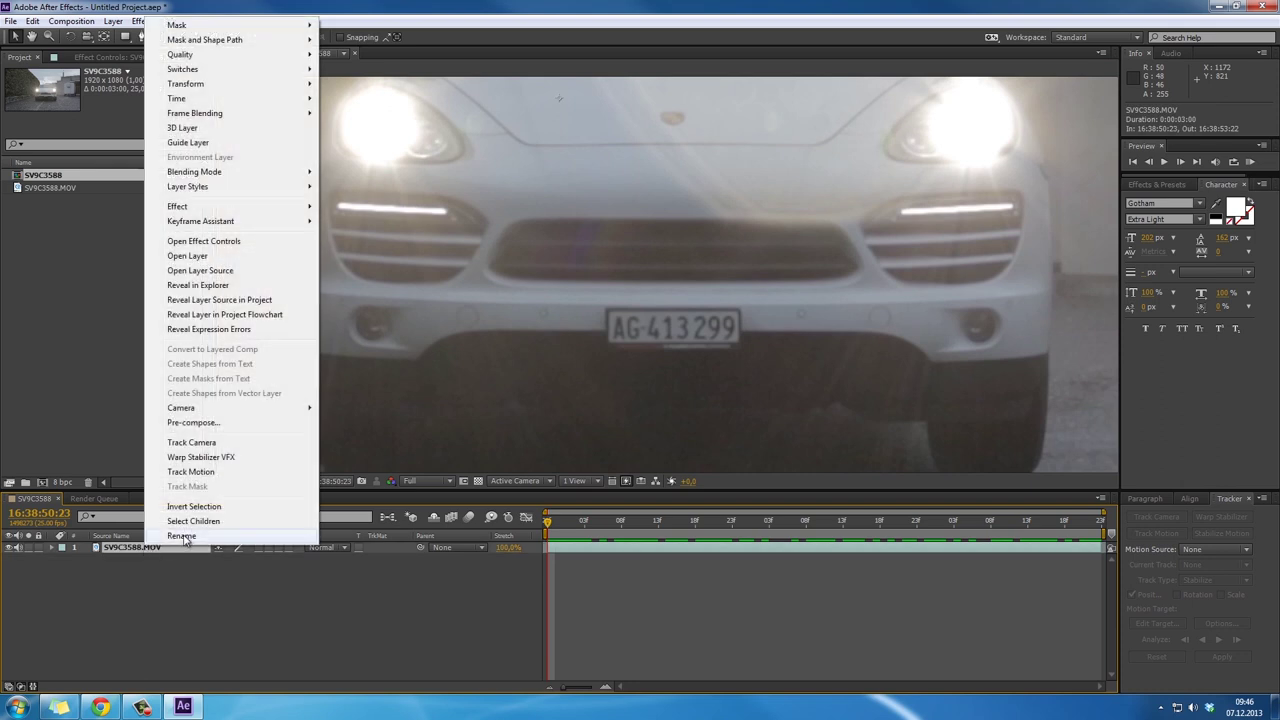
click(200, 537)
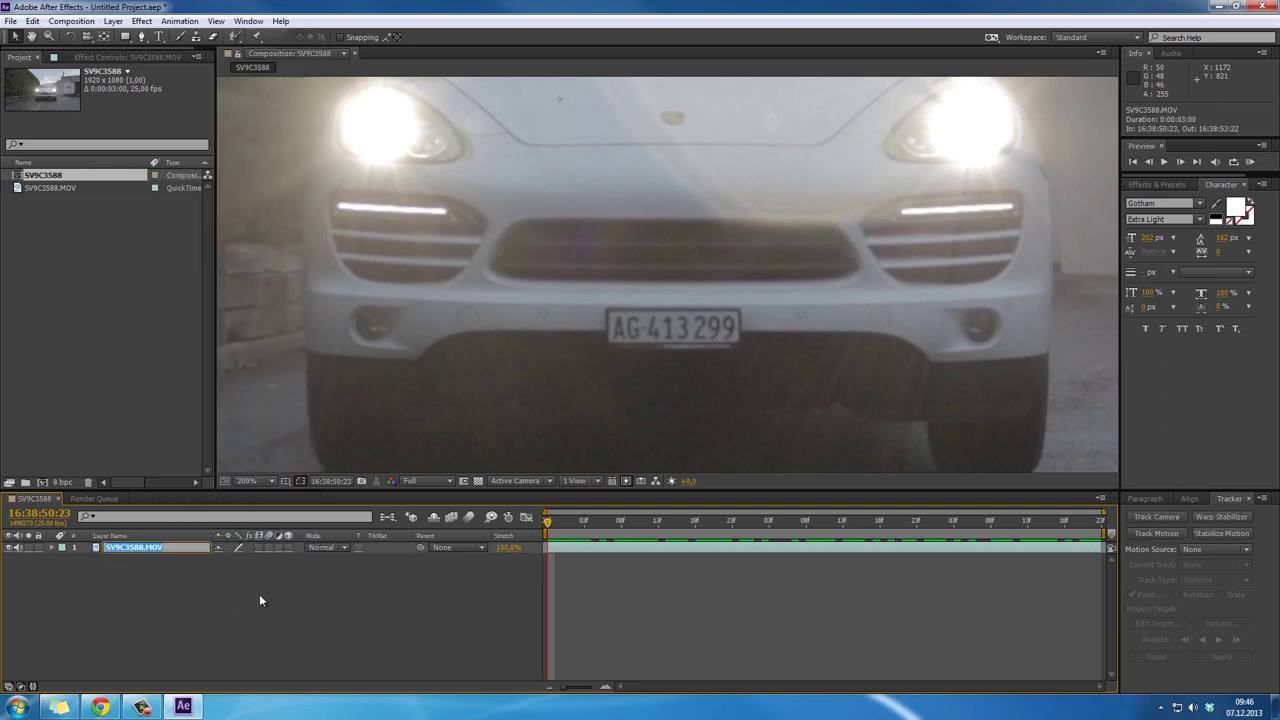
text(Clip)
key(Return)
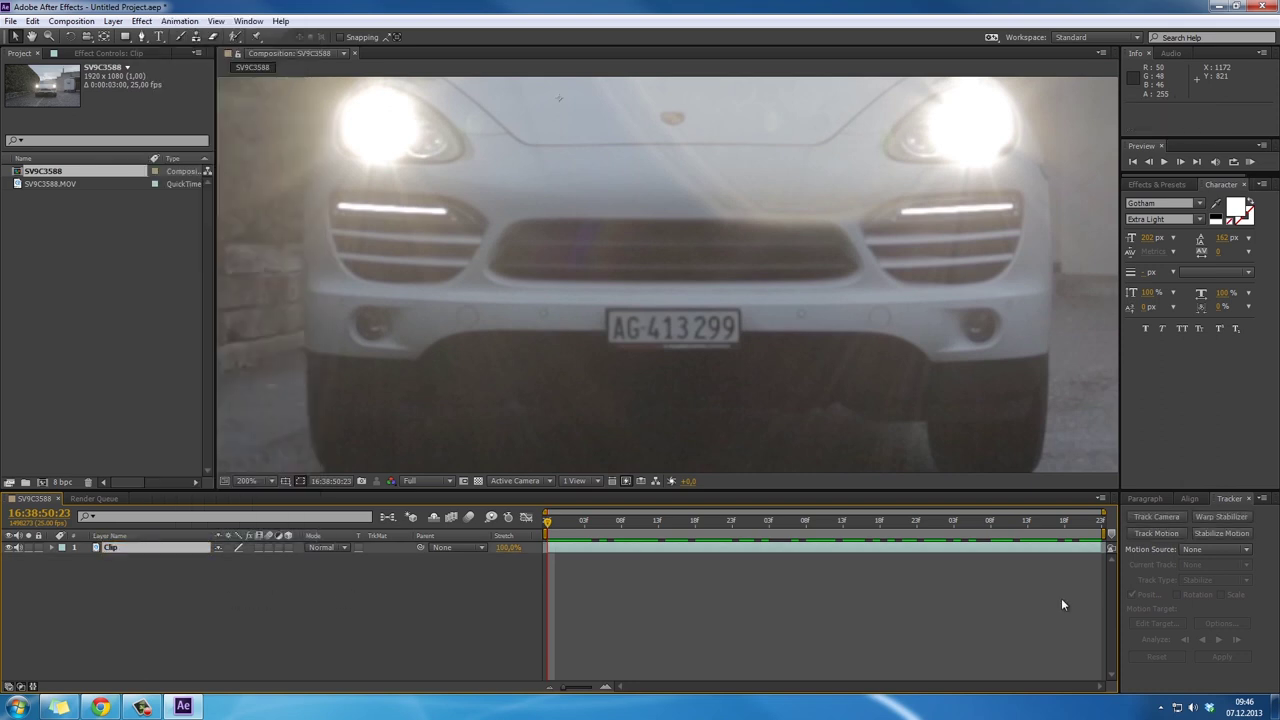
Set up motion tracking on the Clip layer with rotation and scale enabled in addition to position
click(1161, 534)
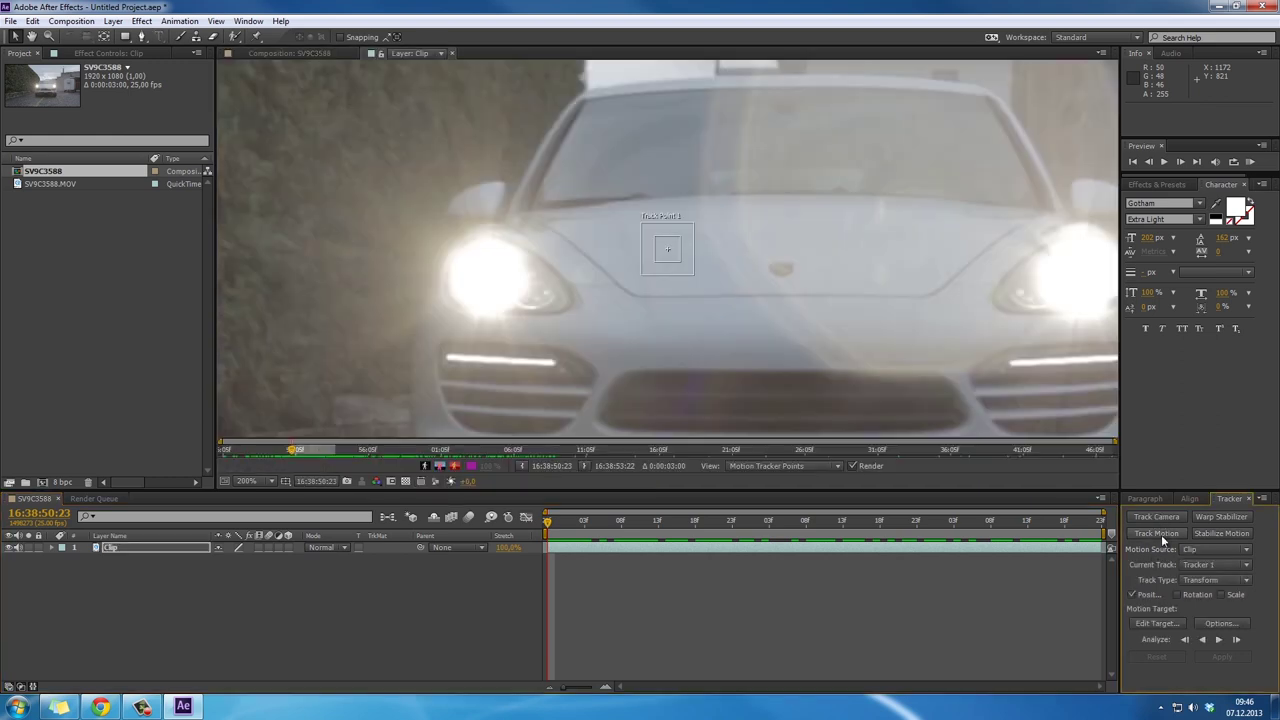
click(1179, 596)
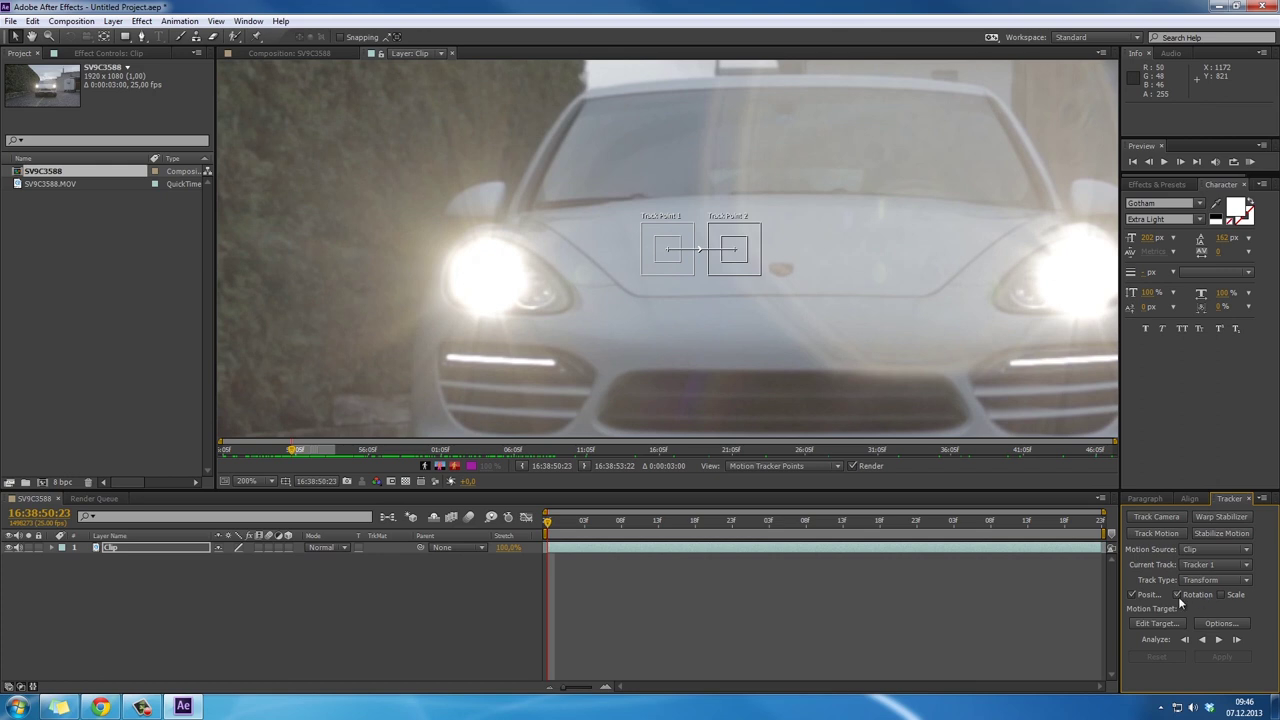
drag(798, 356, 632, 237)
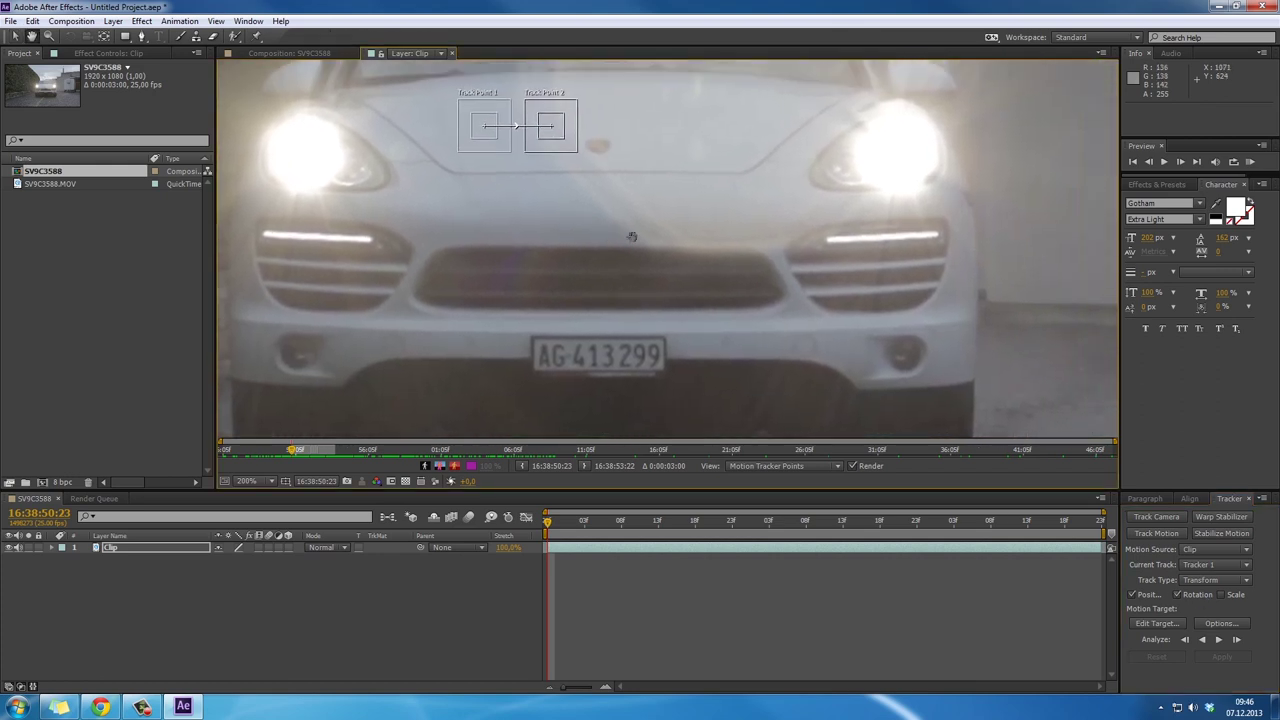
click(1221, 593)
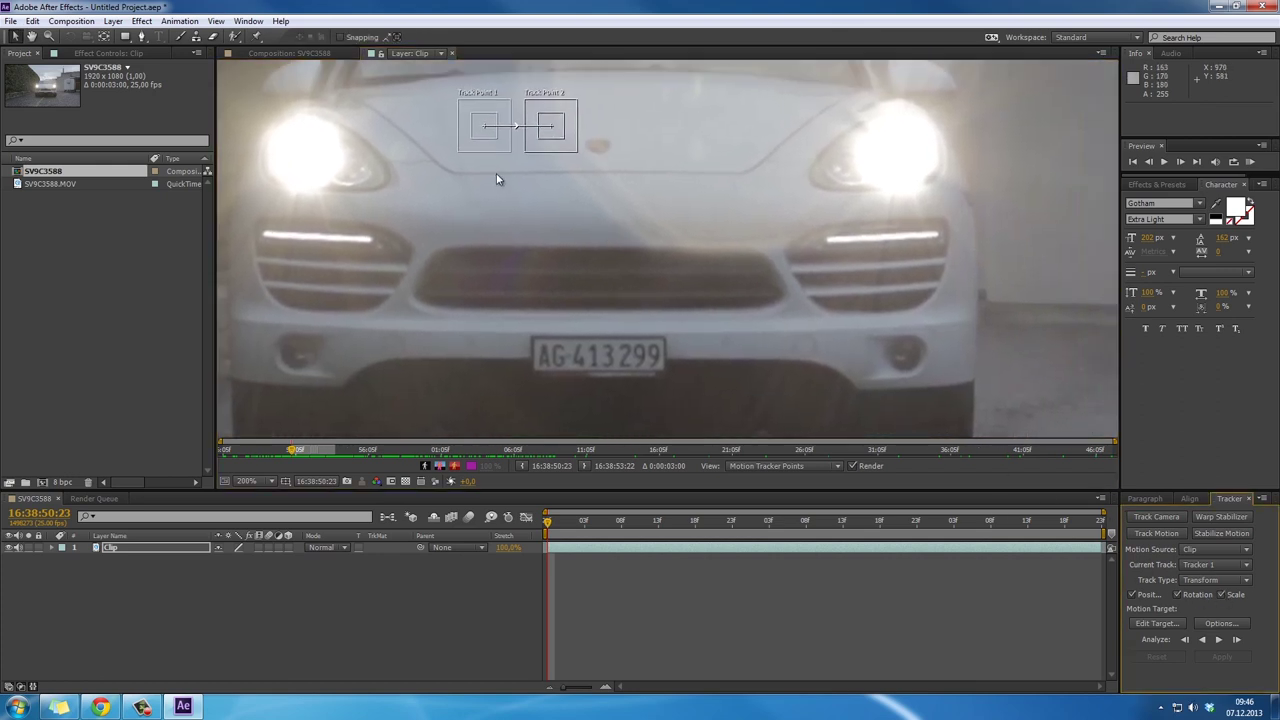
Place Track Point 1 on the licence plate's left edge and Track Point 2 on its right edge, level with each other
drag(484, 130, 538, 376)
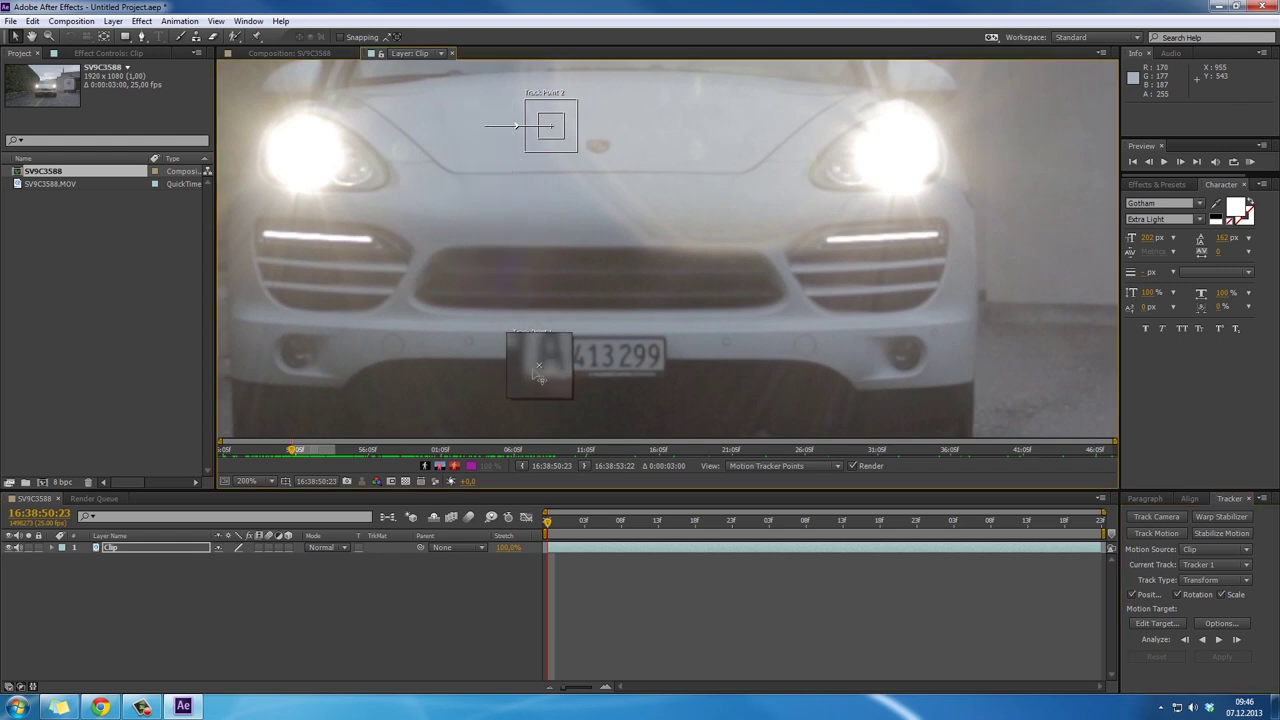
drag(557, 153, 652, 347)
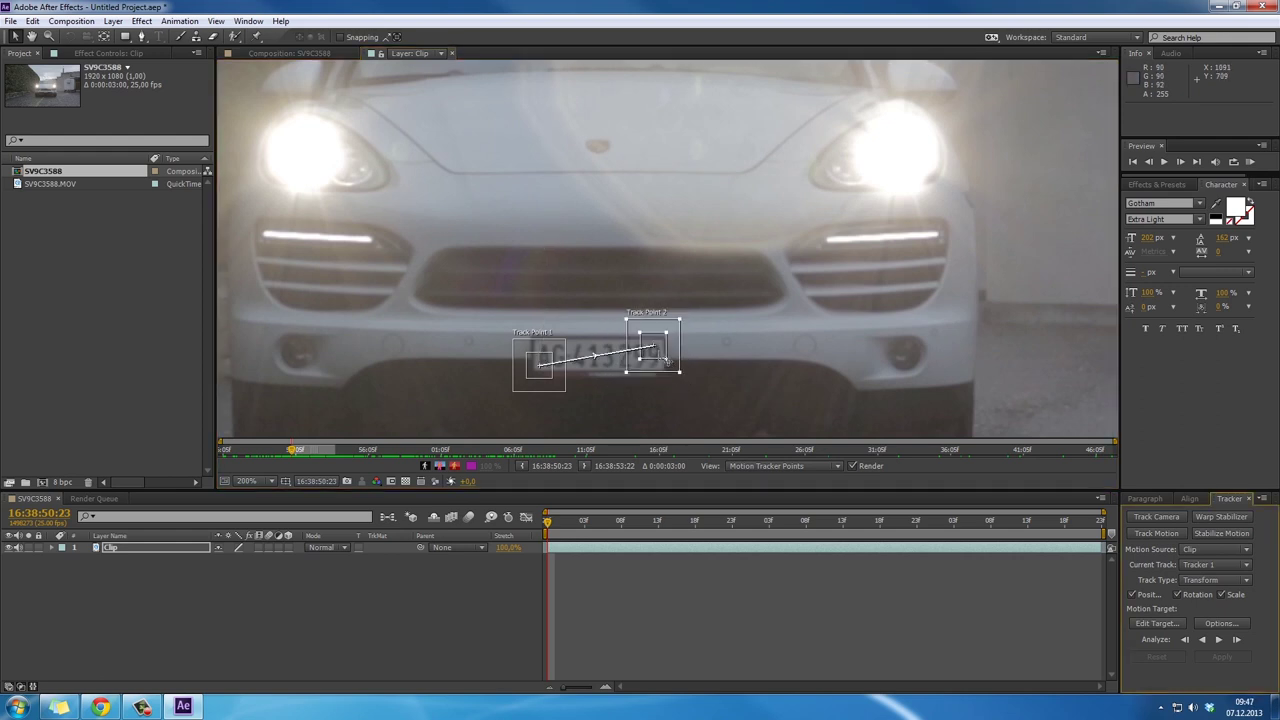
mouse_move(666, 360)
mouse_down()
mouse_move(669, 348)
mouse_move(613, 355)
mouse_move(664, 353)
mouse_up()
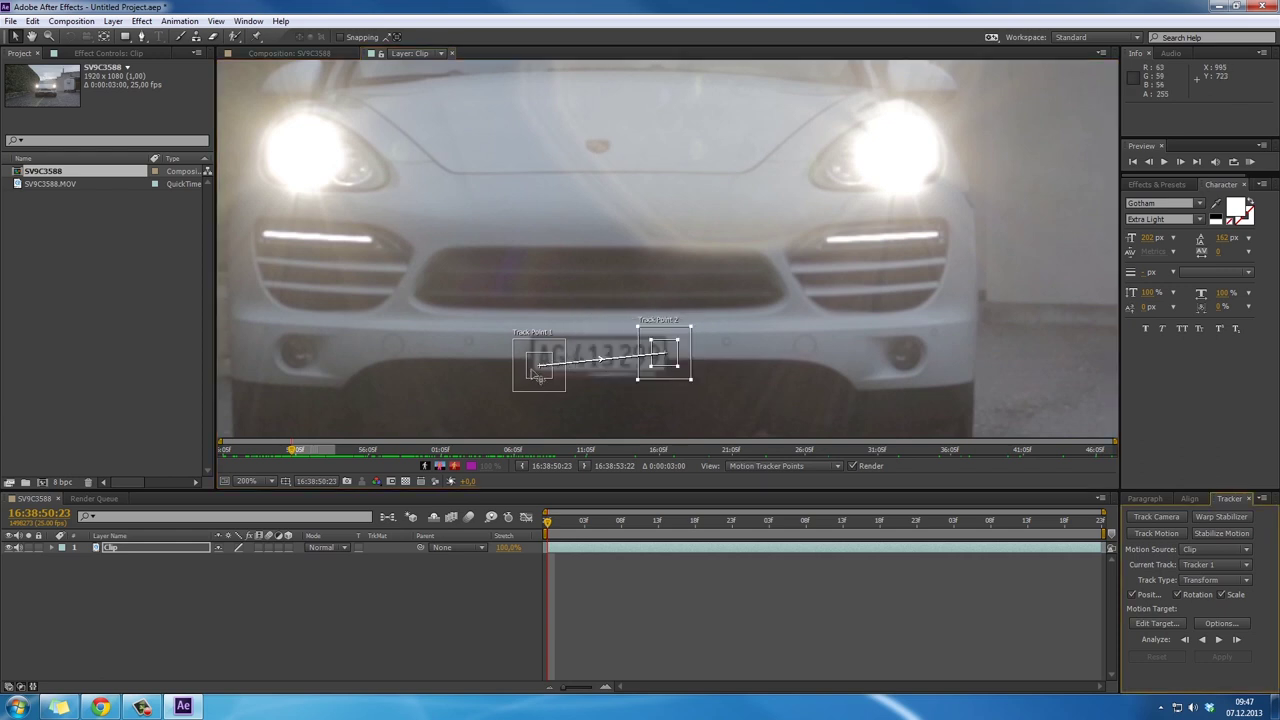
drag(535, 377, 528, 362)
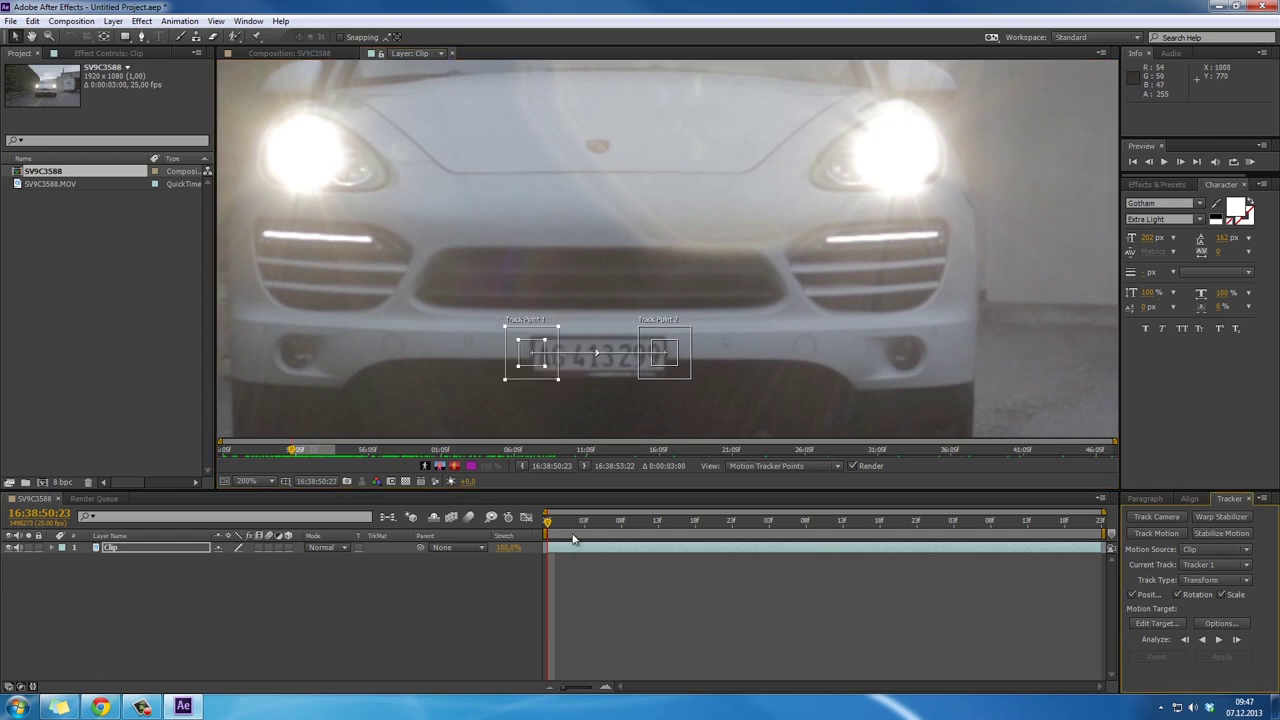
Analyze the plate's motion forward frame by frame from the composition's start to 16:38:53:16
key(comma)
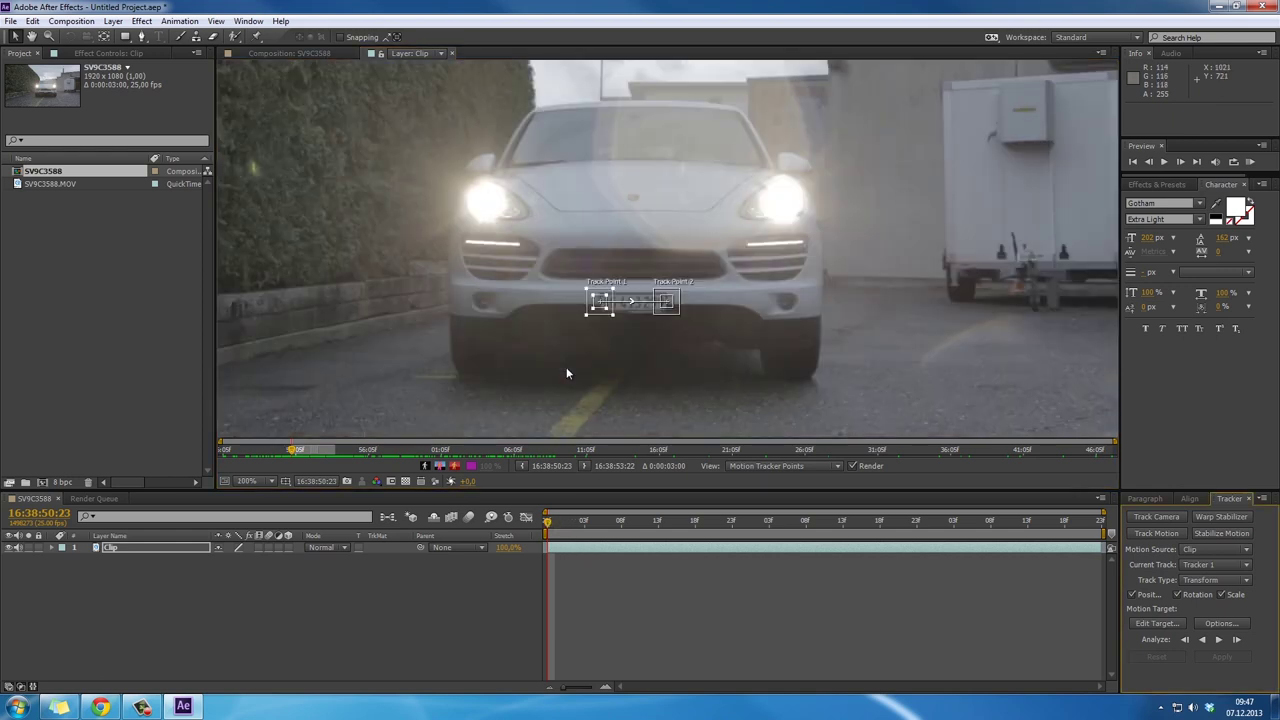
click(1236, 641)
click(1236, 641)
click(1236, 641)
click(1236, 641)
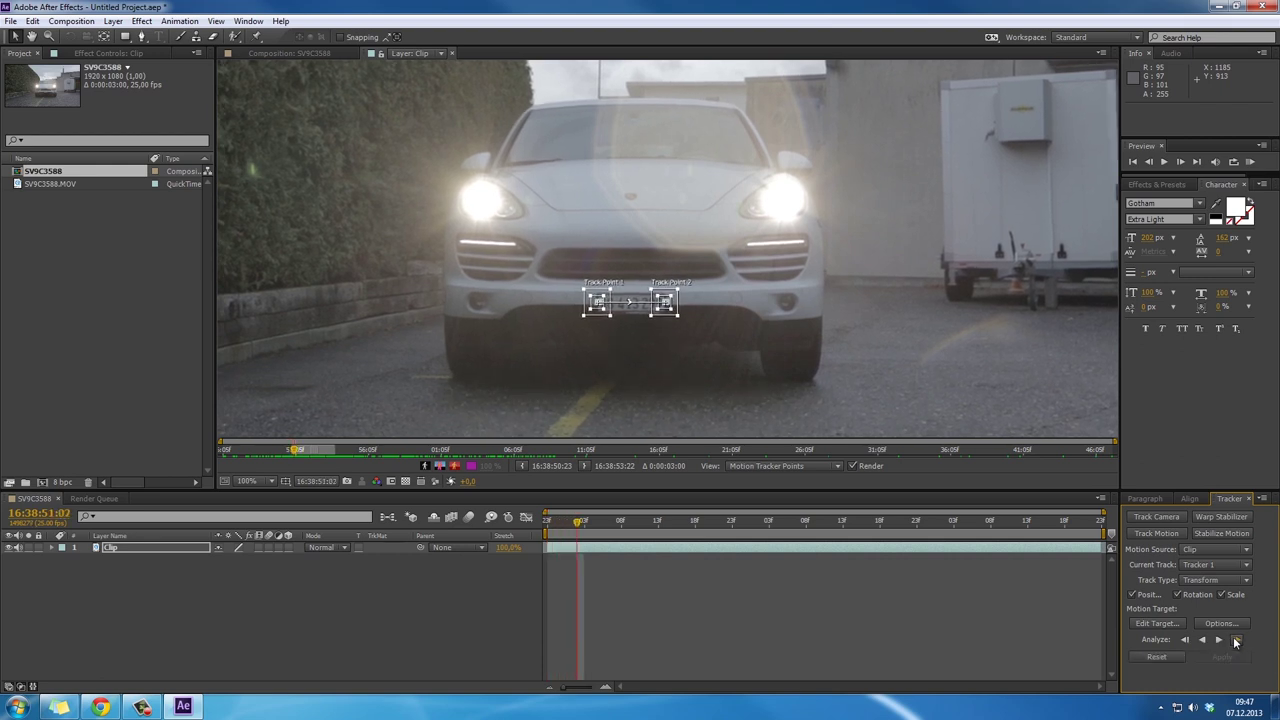
click(1236, 641)
click(1236, 641)
click(1236, 641)
click(1236, 641)
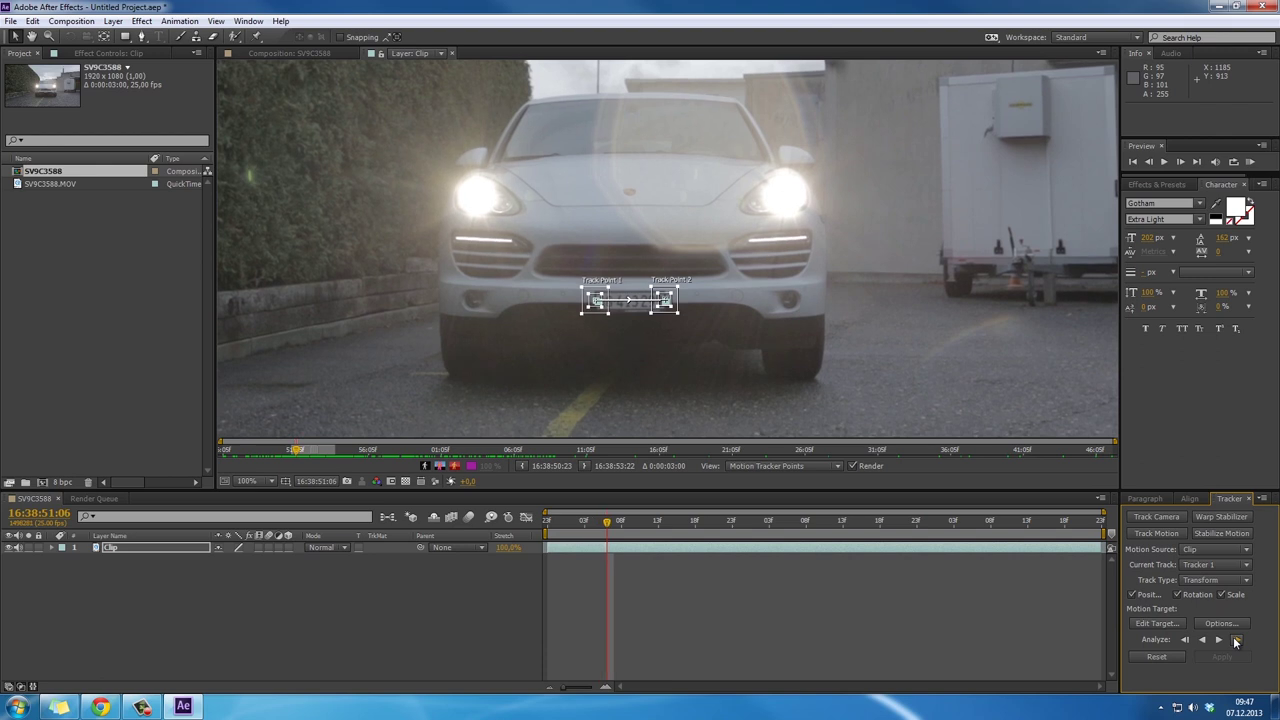
click(1236, 641)
click(1236, 641)
click(1236, 641)
click(1236, 641)
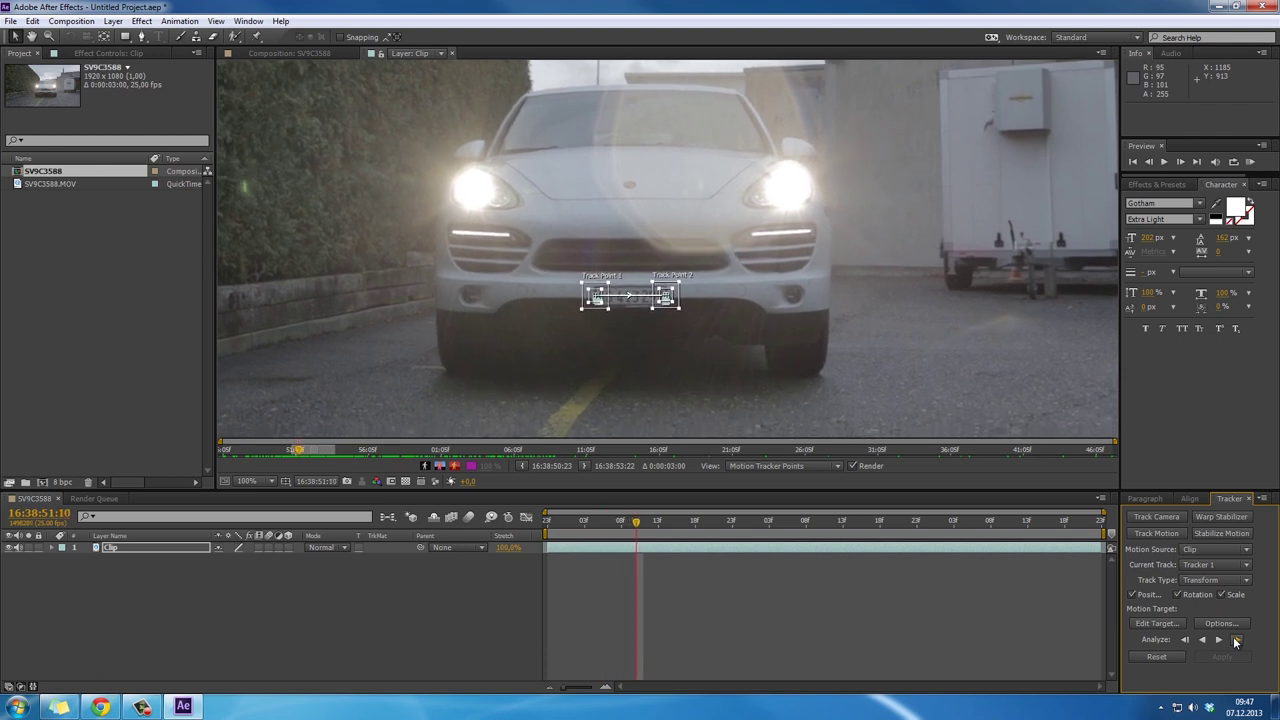
click(1236, 641)
click(1236, 641)
click(1236, 641)
click(1236, 641)
click(1236, 641)
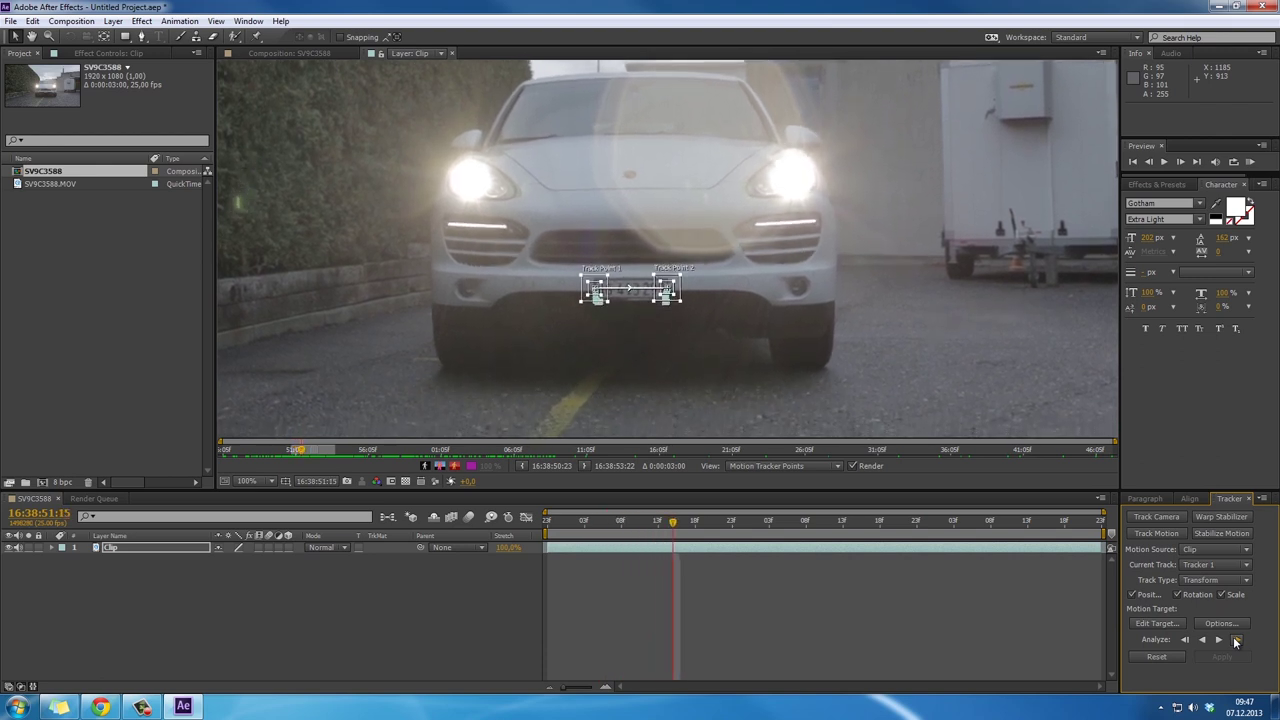
click(1234, 638)
click(1234, 638)
click(1234, 638)
click(1234, 638)
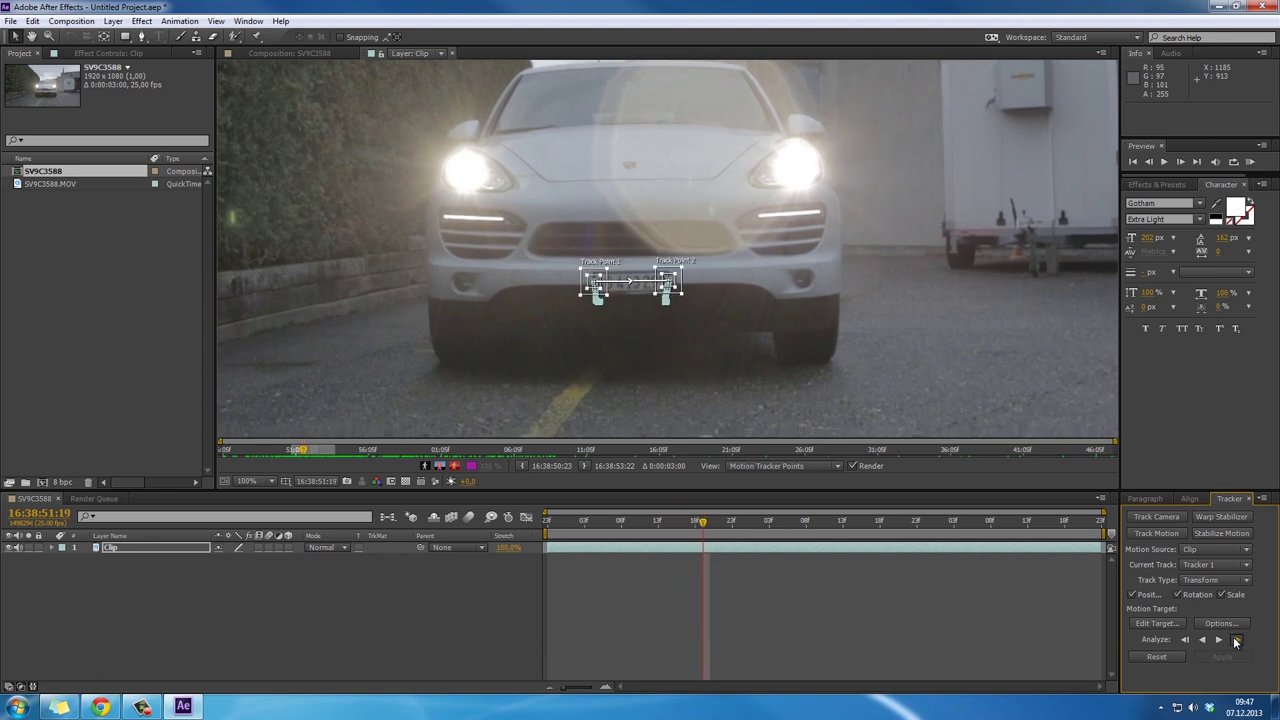
click(1234, 640)
click(1234, 640)
click(1234, 640)
click(1234, 640)
click(1234, 640)
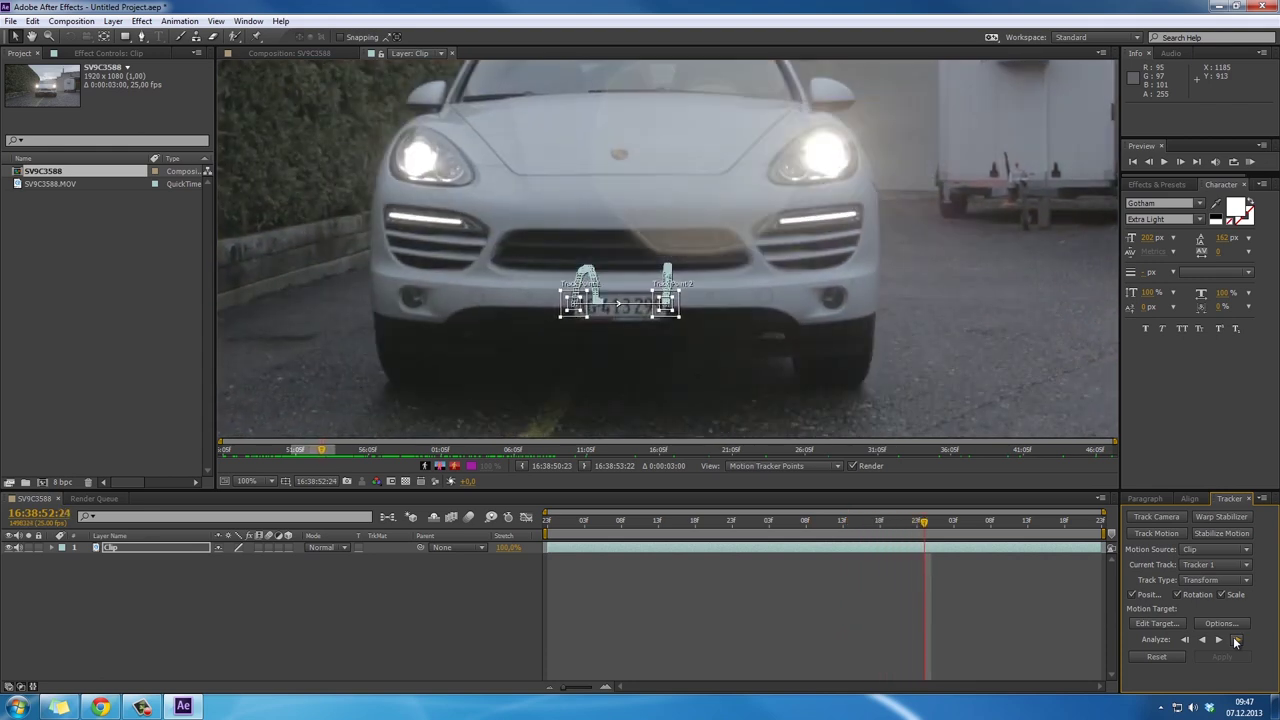
drag(720, 354, 723, 194)
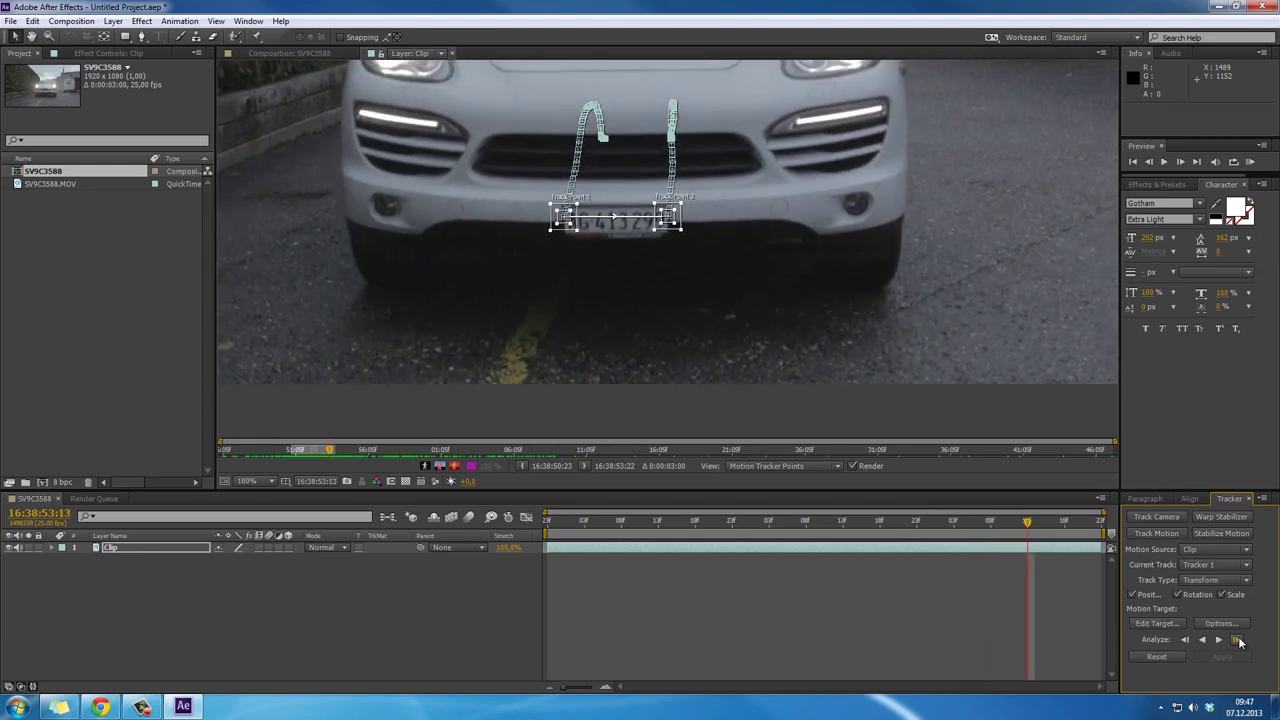
click(1237, 640)
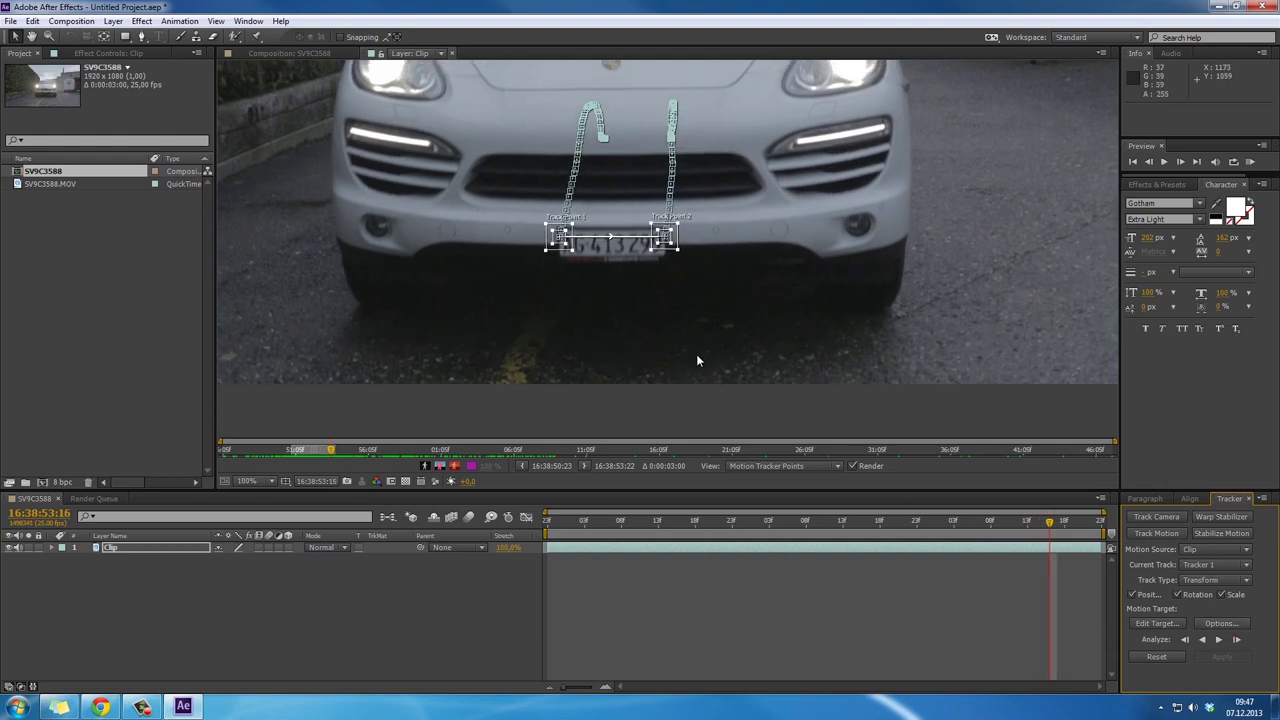
Analyze the plate's motion forward frame by frame from 16:38:53:16 to the clip's end at 16:38:53:22
scroll(604, 280, up, 4)
drag(536, 312, 655, 270)
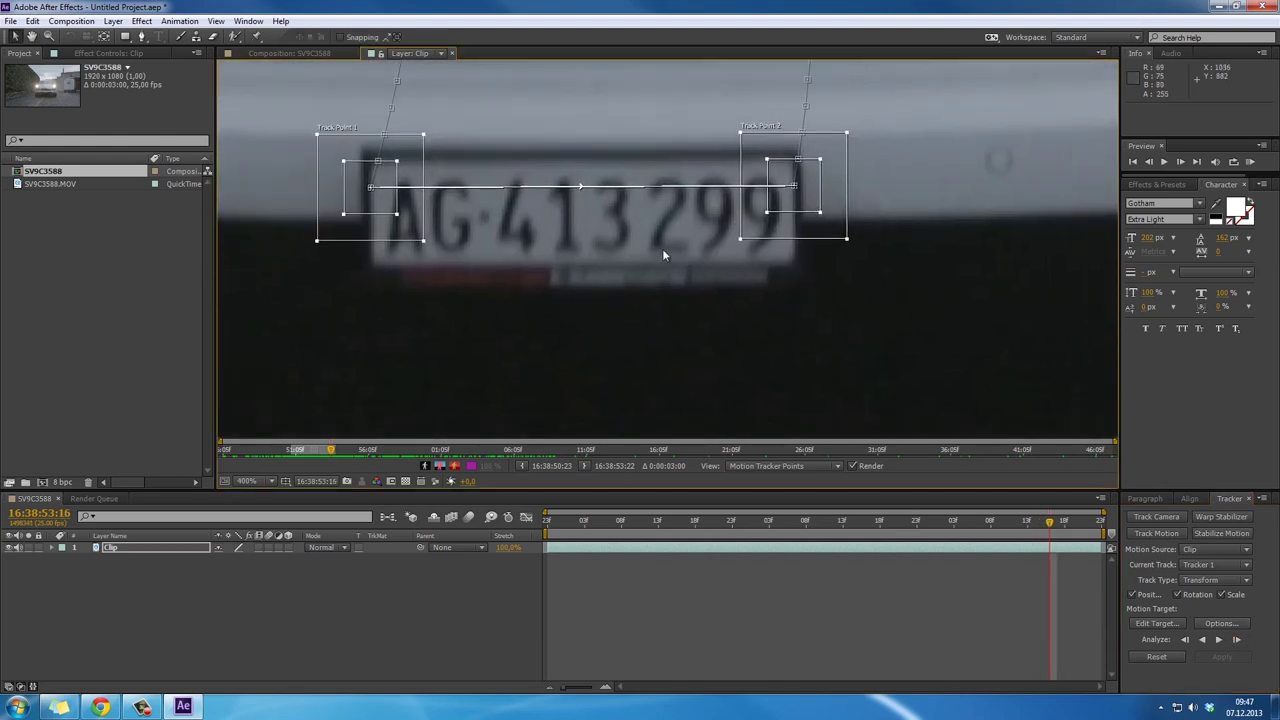
click(1237, 640)
click(1237, 640)
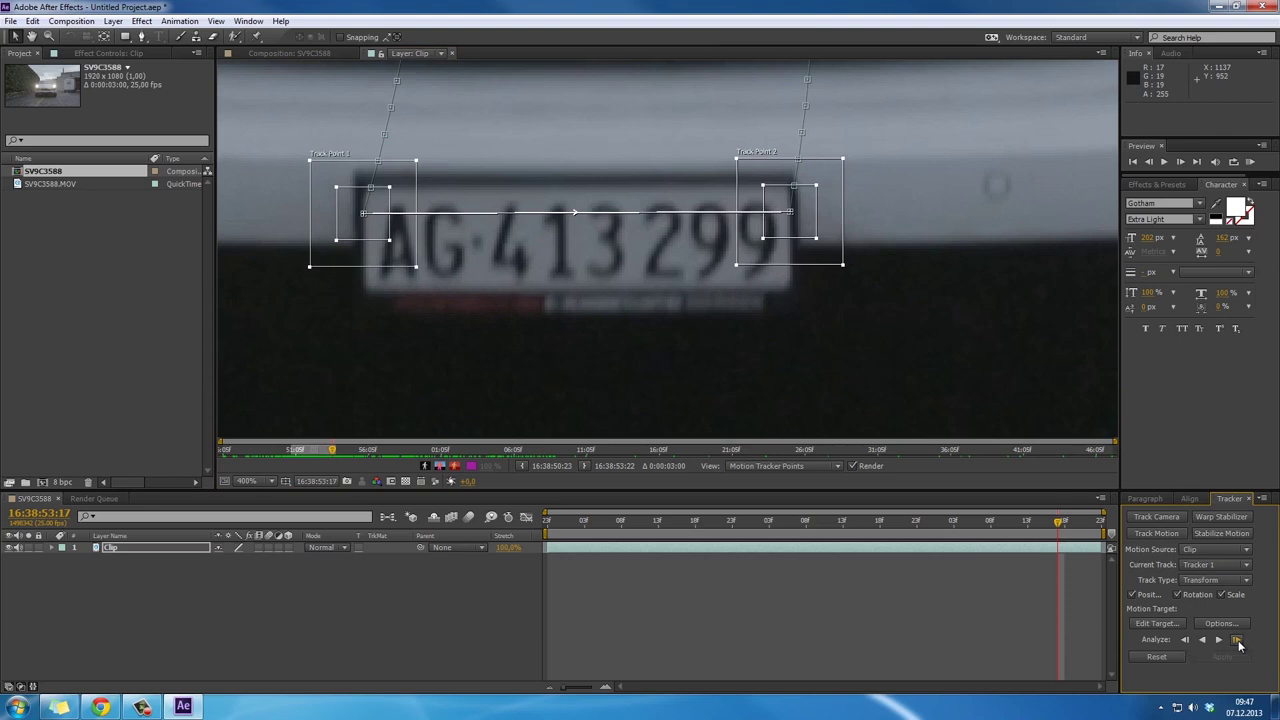
click(1237, 640)
click(1237, 640)
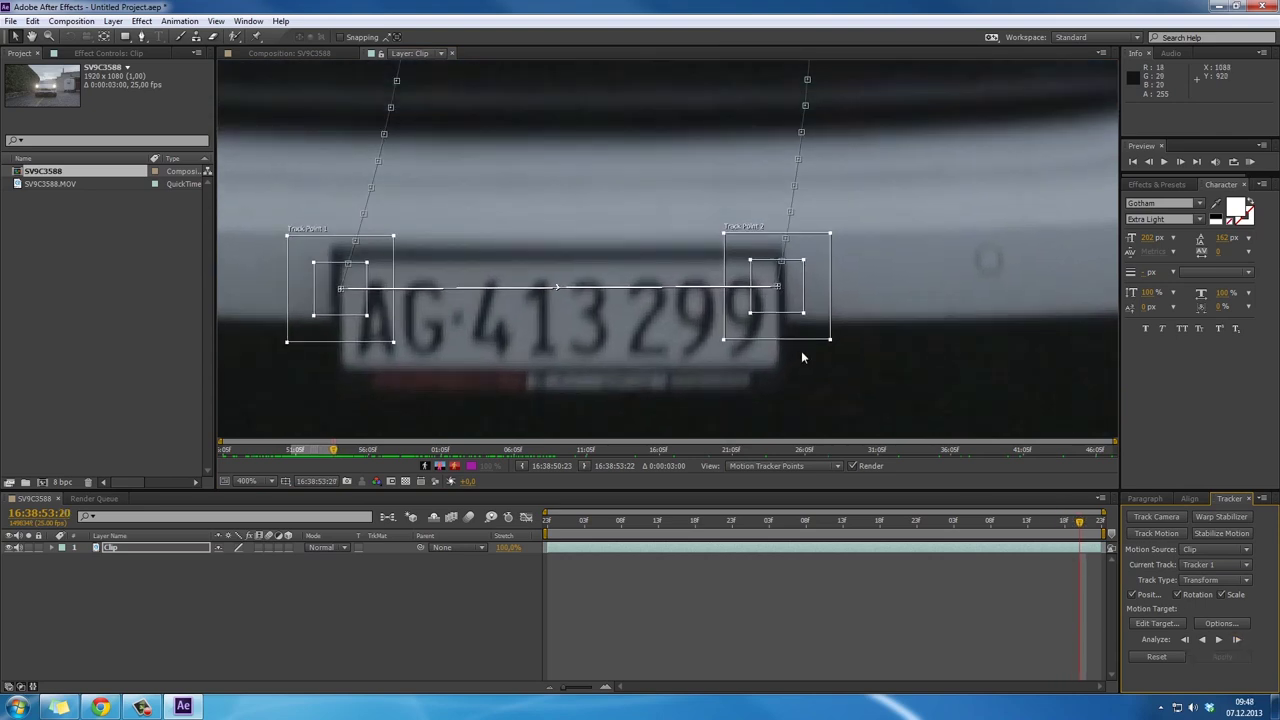
drag(777, 432, 800, 177)
scroll(795, 187, down, 1)
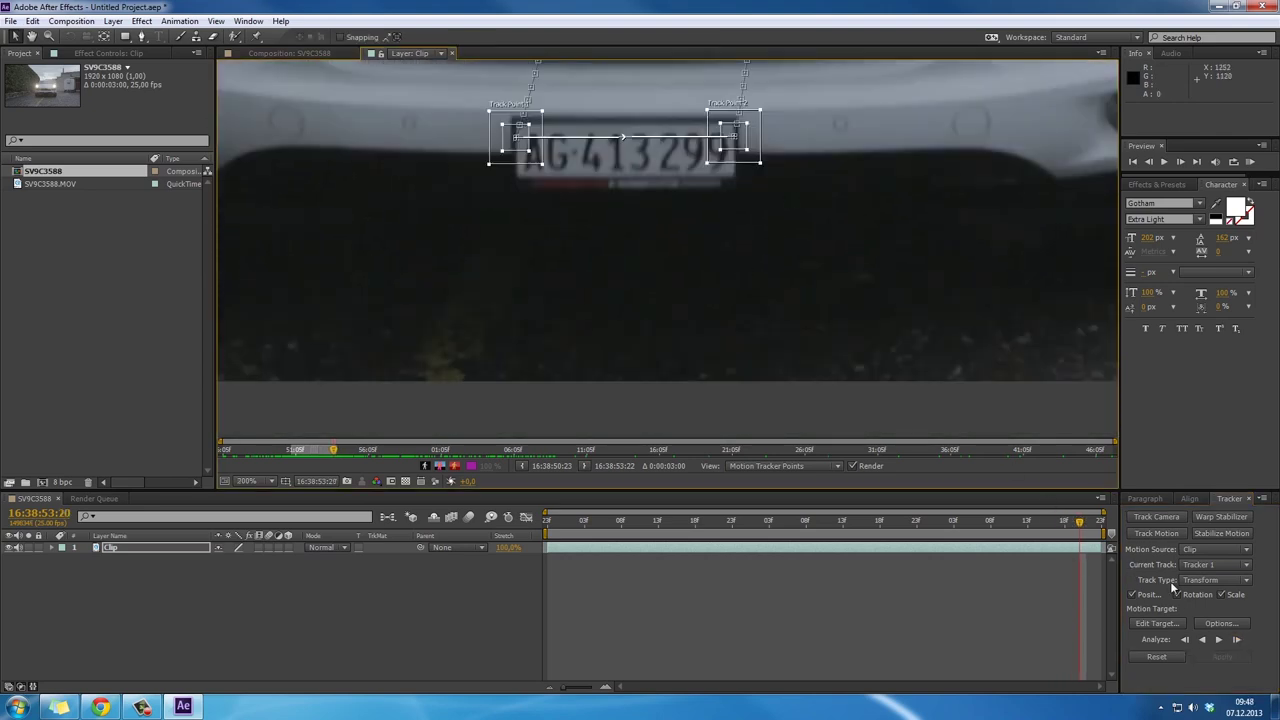
click(1237, 640)
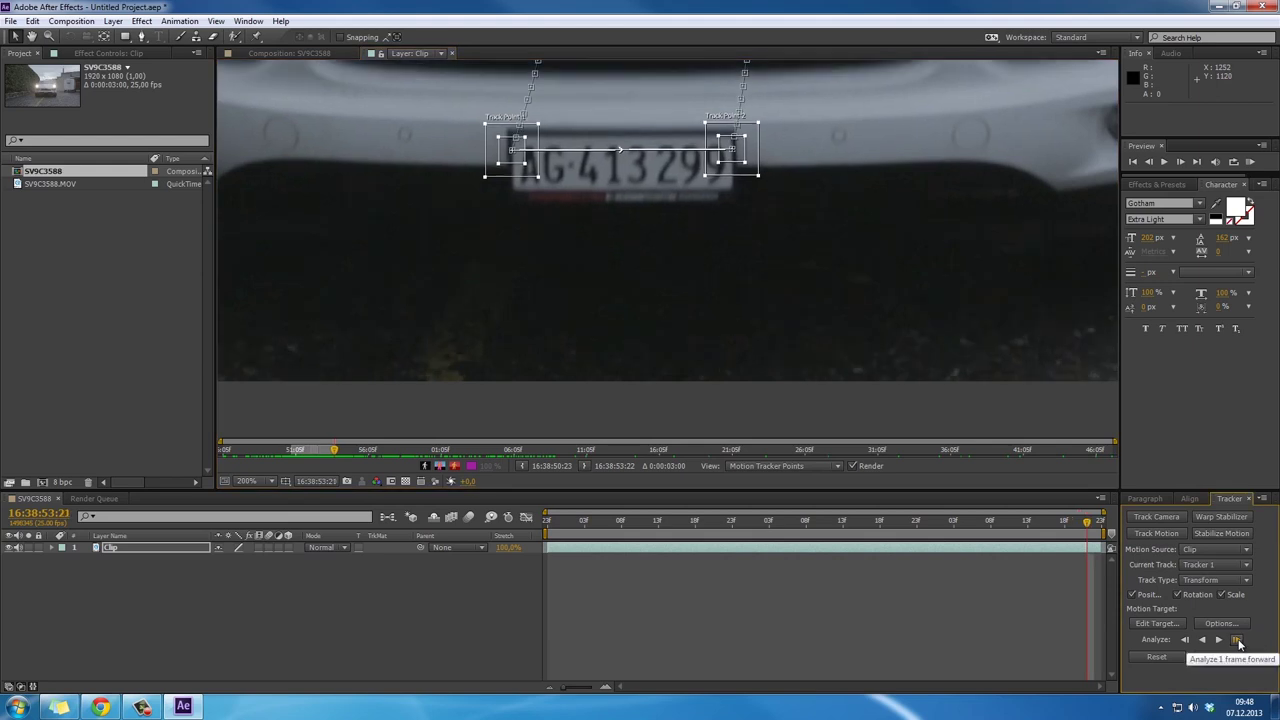
click(1237, 640)
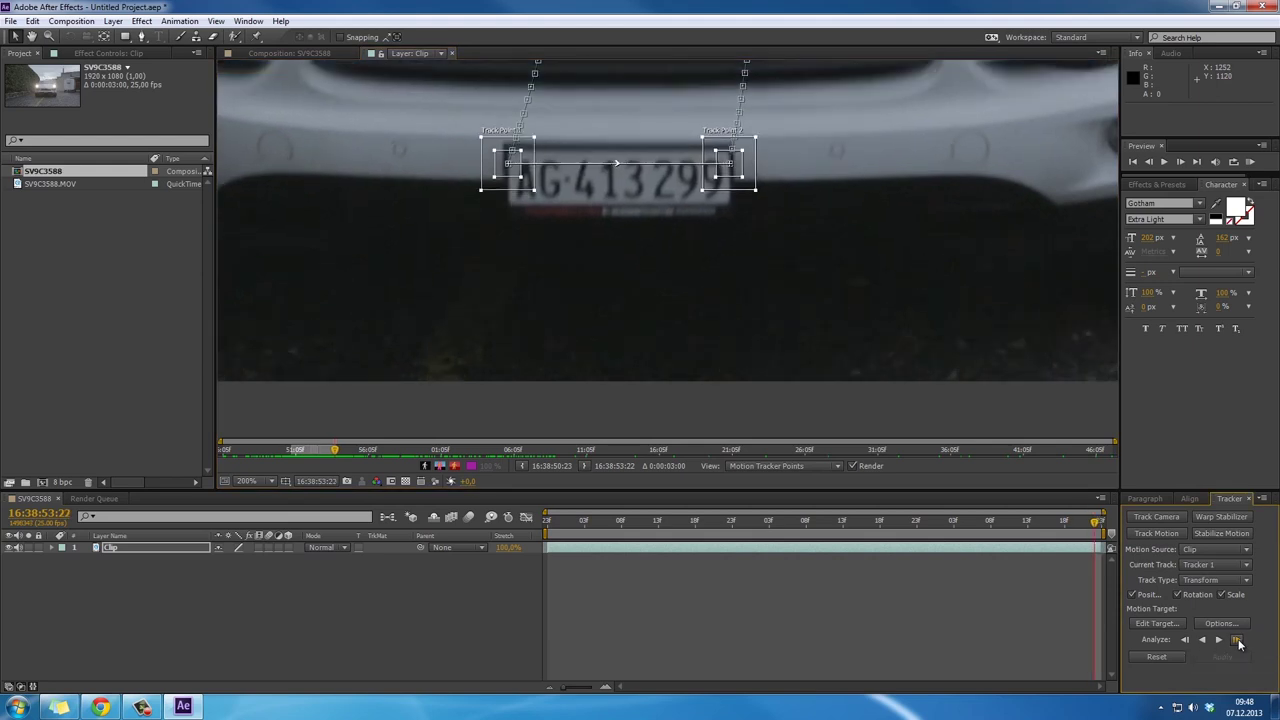
Scrub through the tracked clip to check both track points' paths, ending at the composition's first frame
drag(1097, 522, 549, 520)
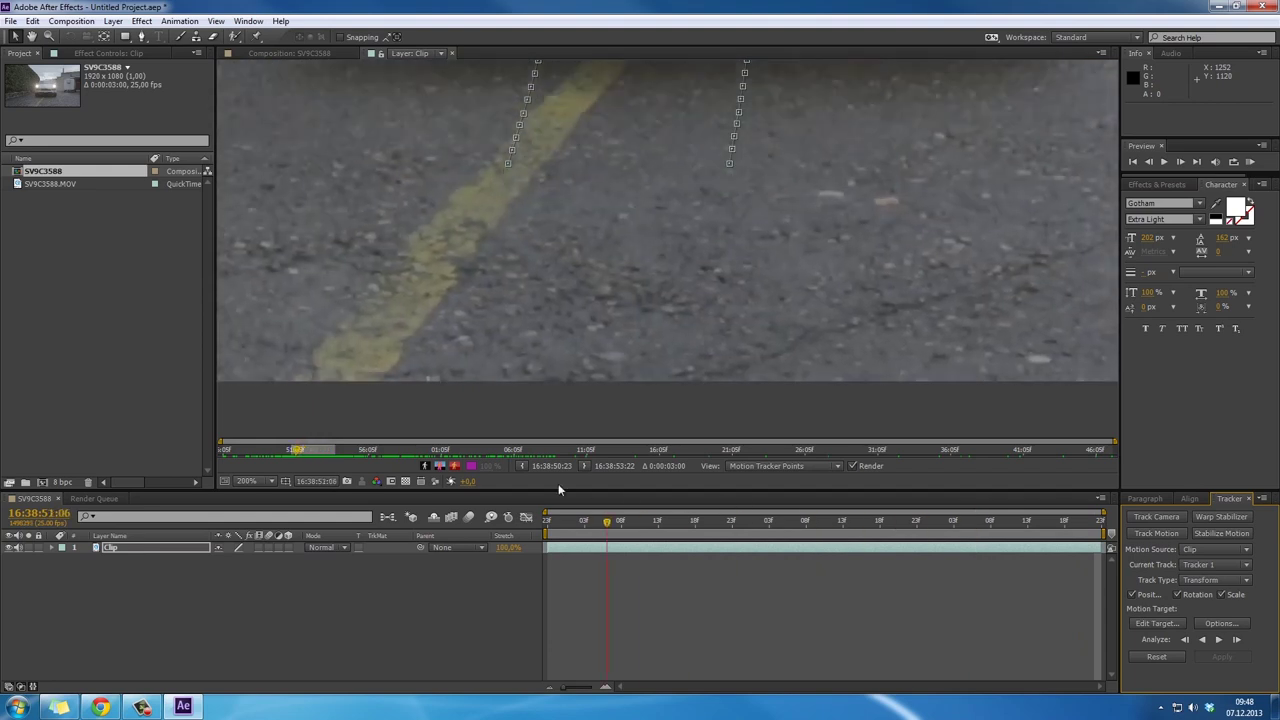
scroll(620, 253, down, 5)
scroll(690, 243, up, 2)
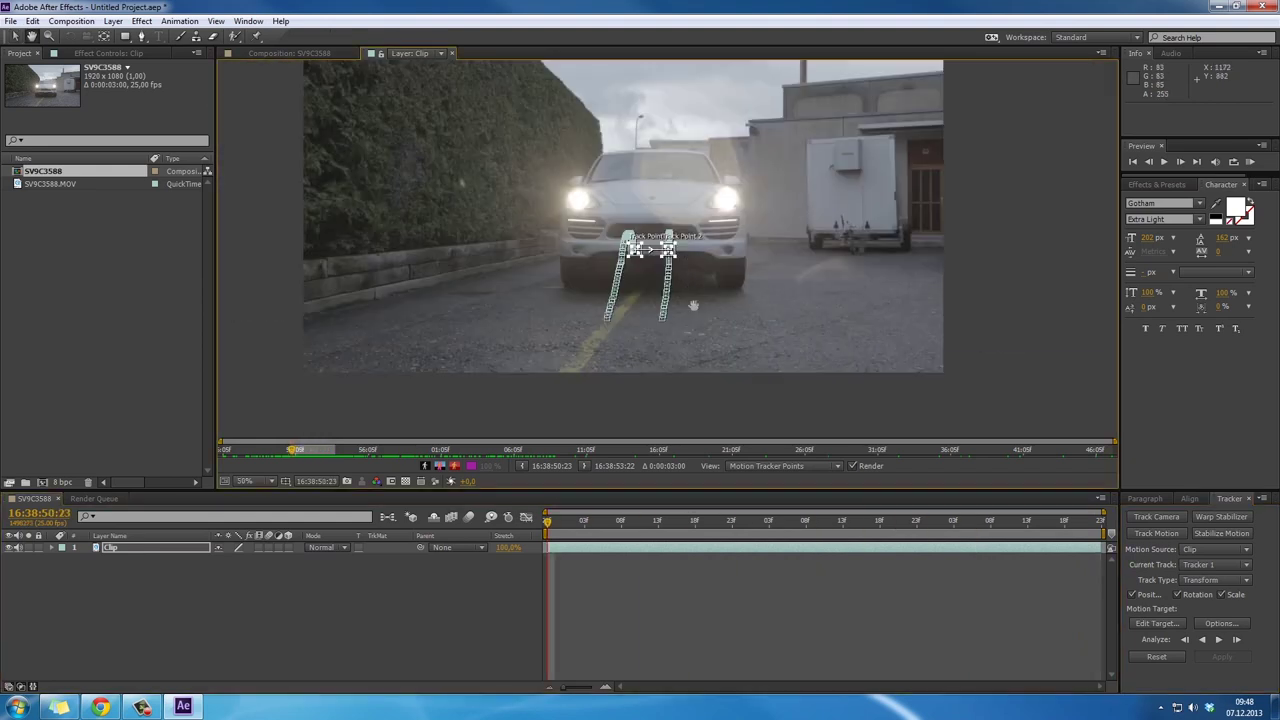
drag(545, 521, 1099, 521)
key(Home)
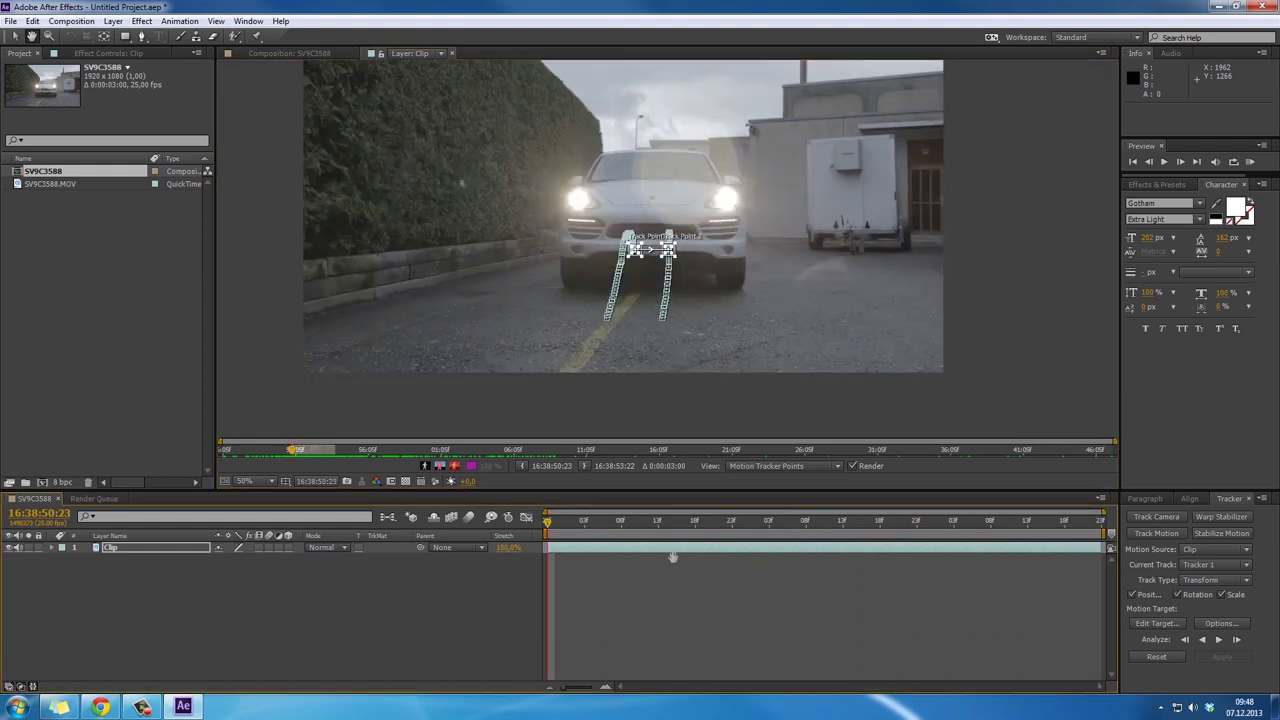
key(v)
Add a null object to the composition and rename it Tracking Data
click(1168, 626)
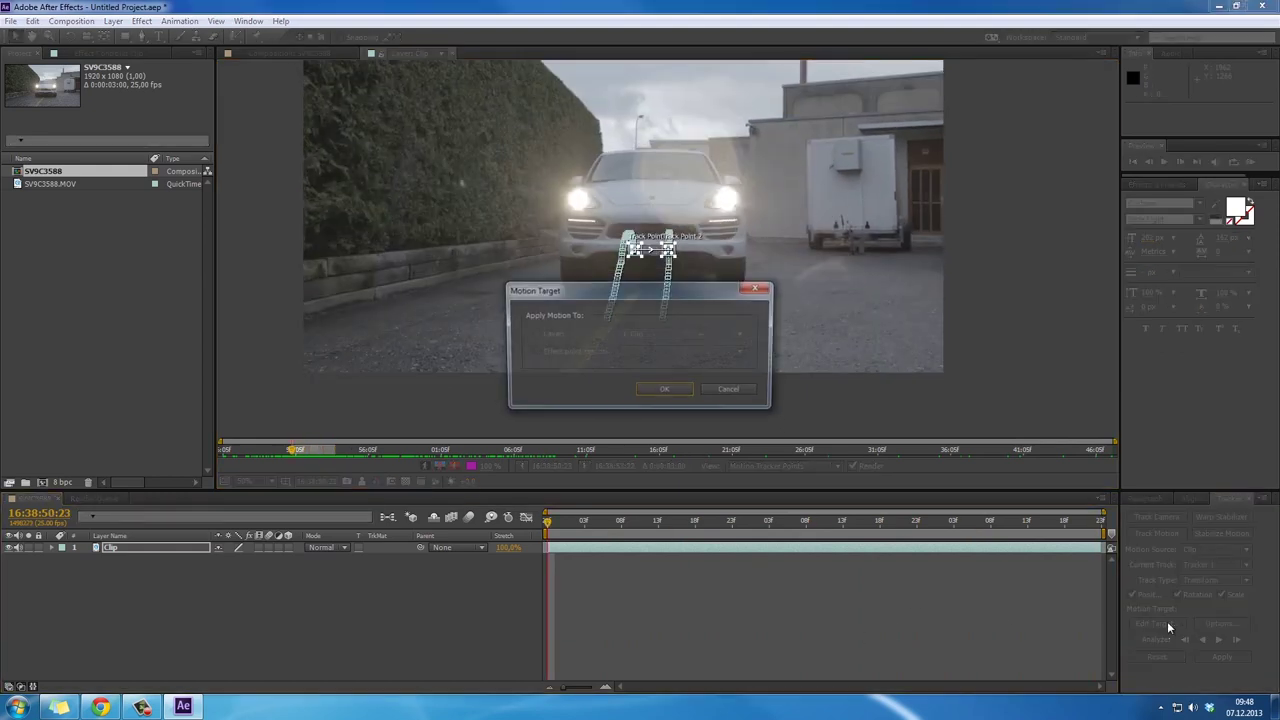
click(731, 390)
right_click(357, 590)
mouse_move(500, 440)
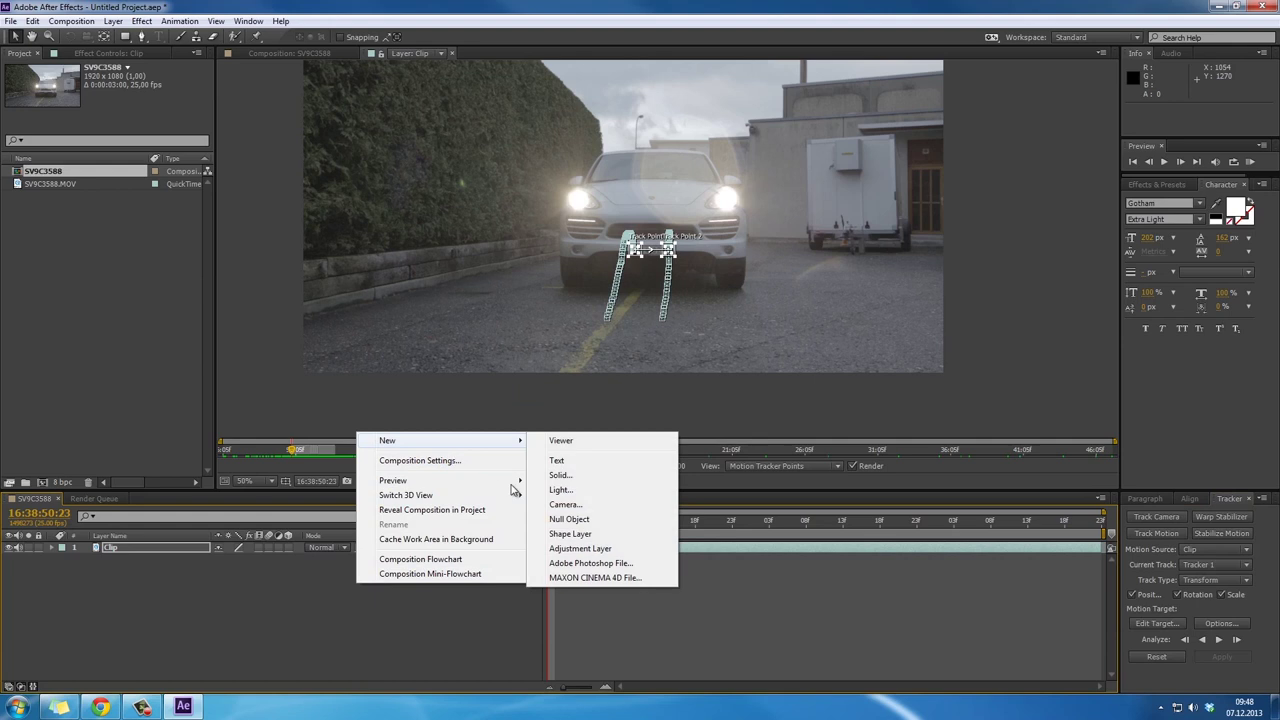
click(567, 522)
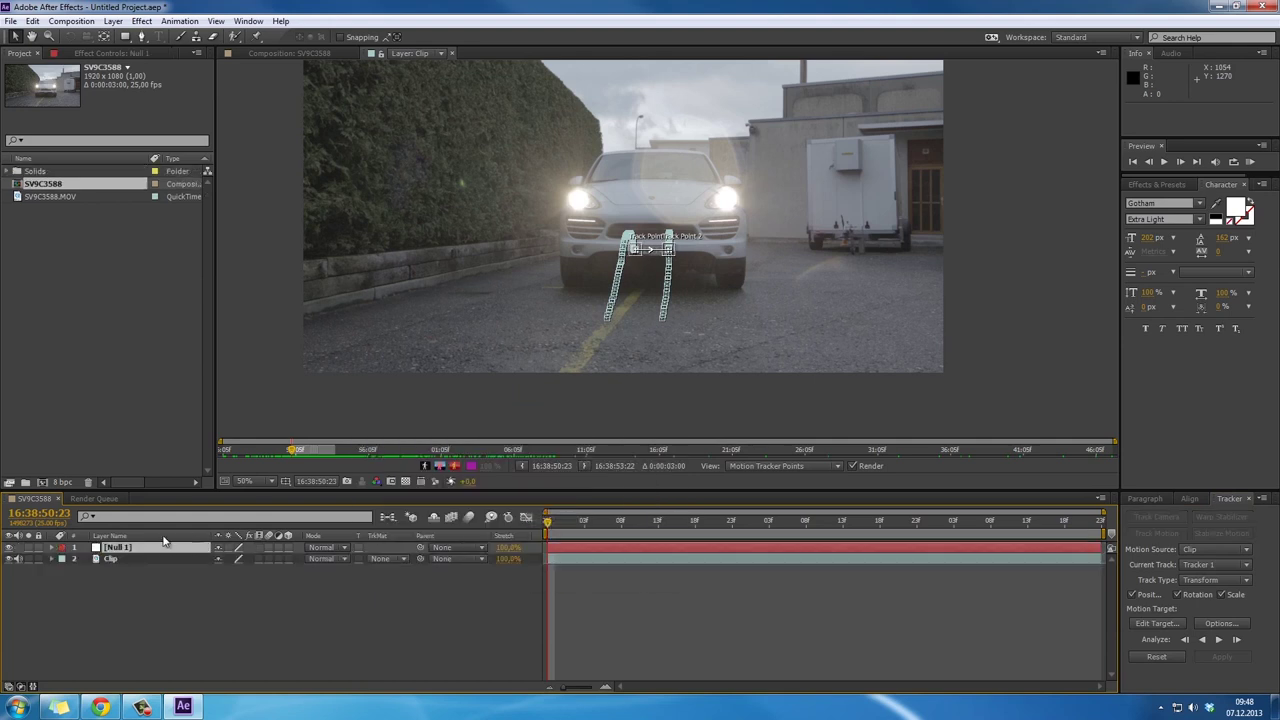
right_click(126, 547)
click(172, 543)
text(Track)
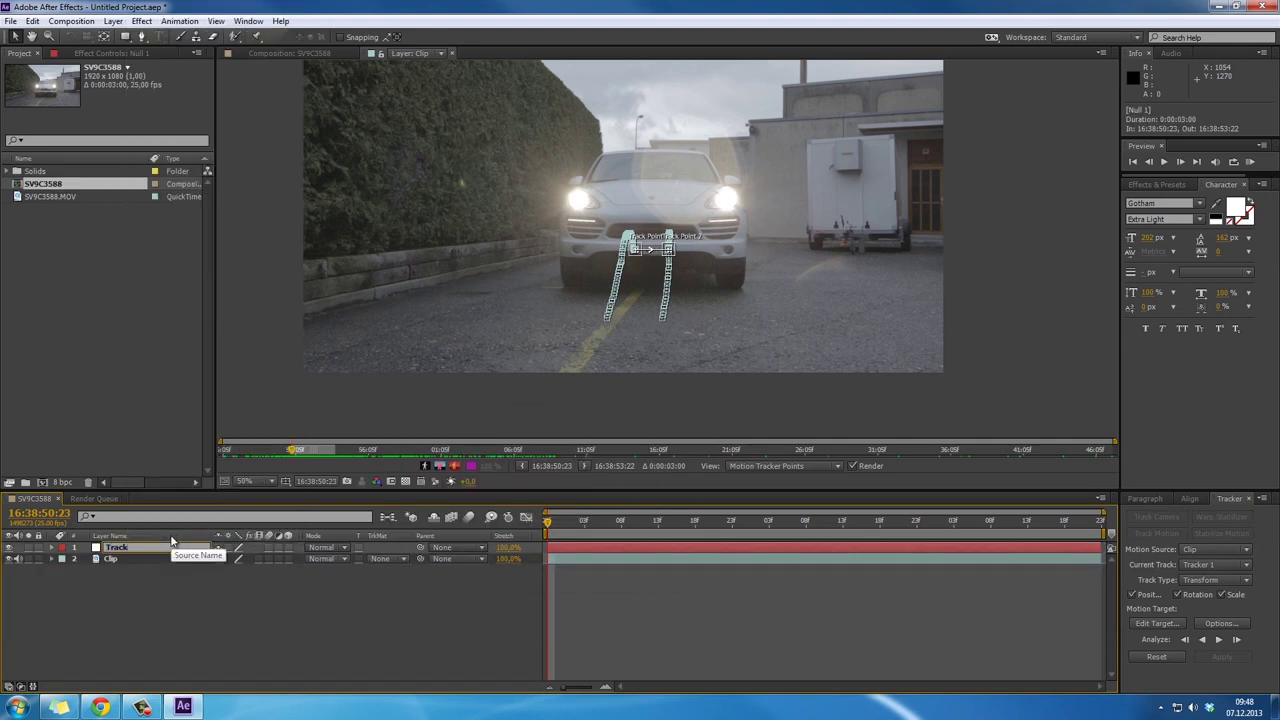
text(ing Data)
key(Return)
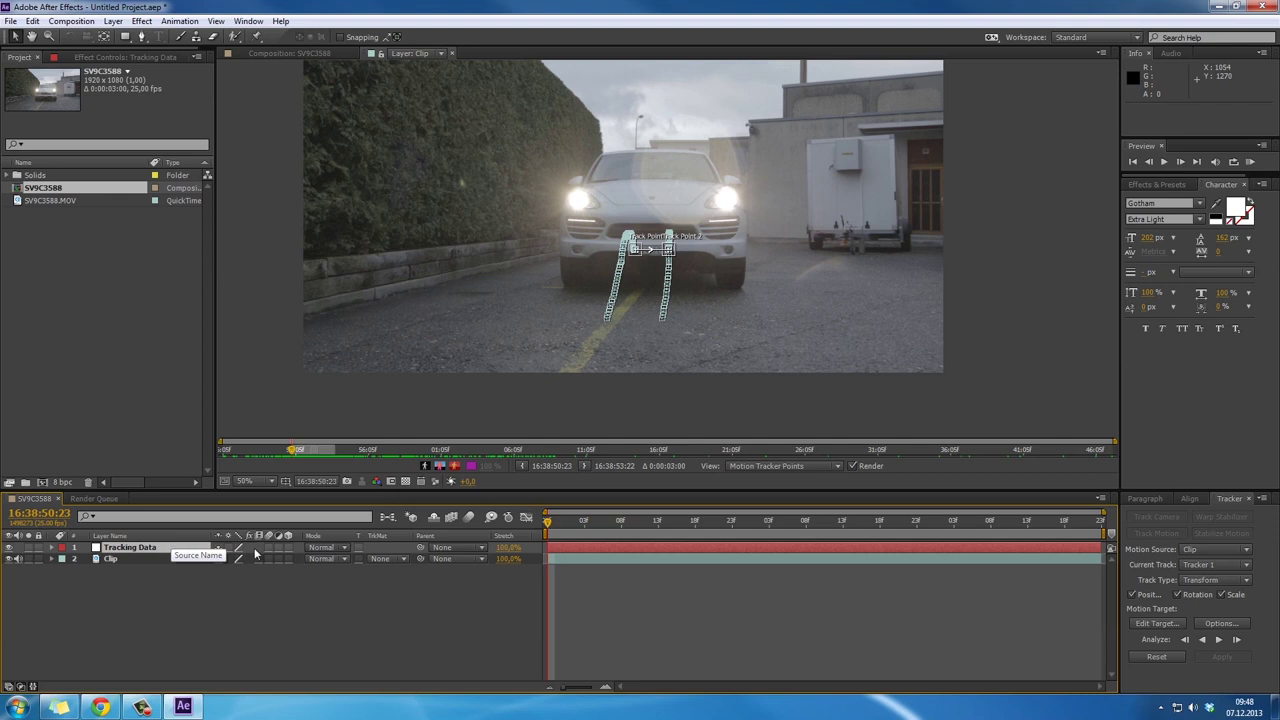
Set the Tracking Data null as the motion target and apply the track to it in the X and Y dimensions
click(1150, 622)
click(655, 336)
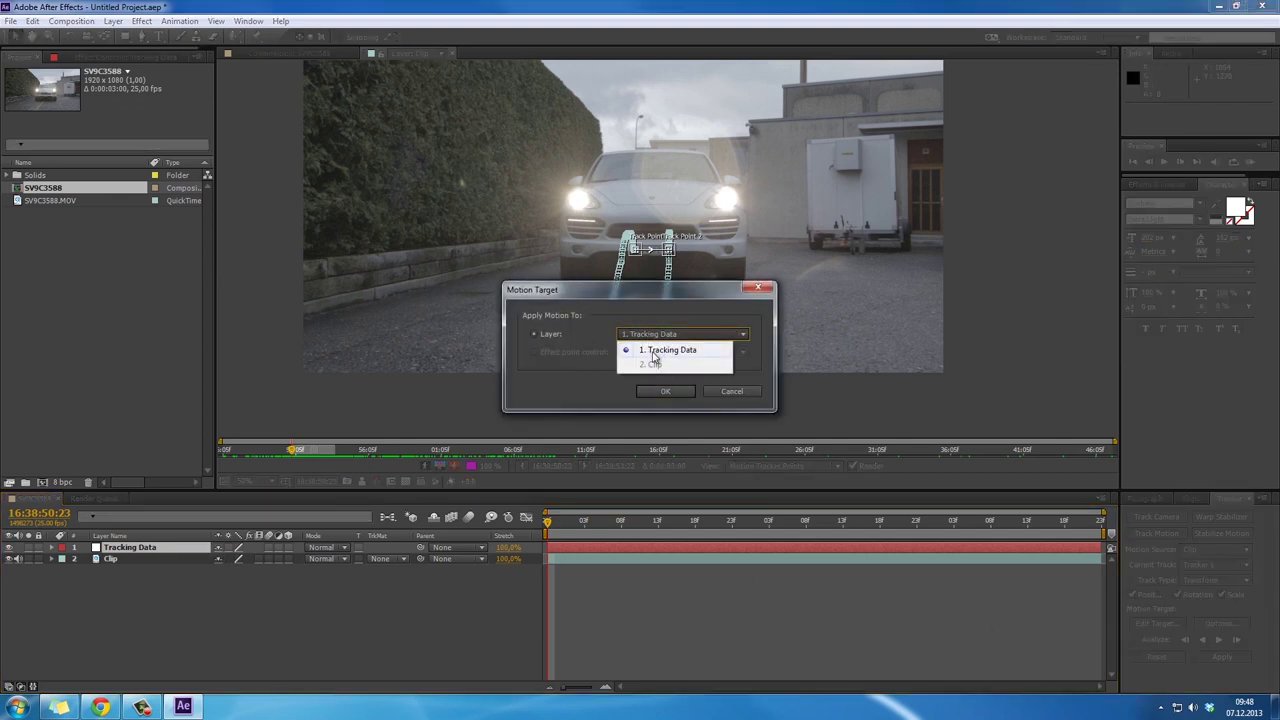
click(668, 352)
click(665, 391)
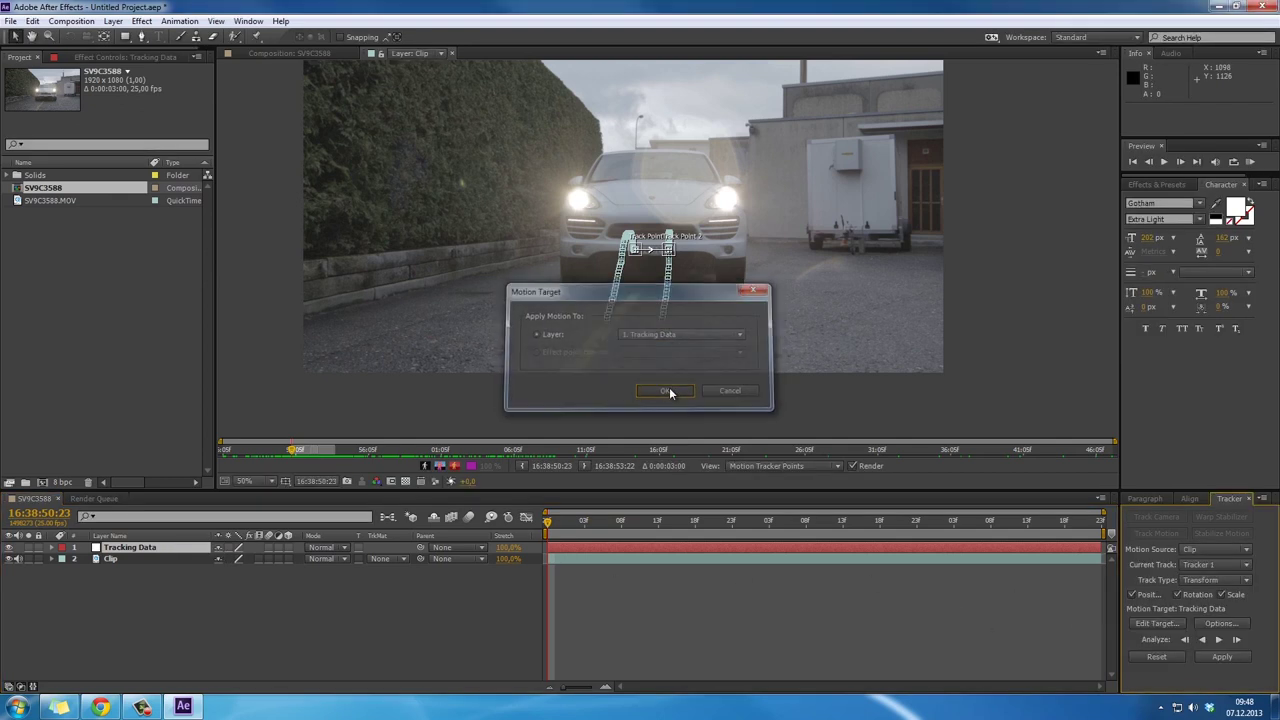
click(1221, 656)
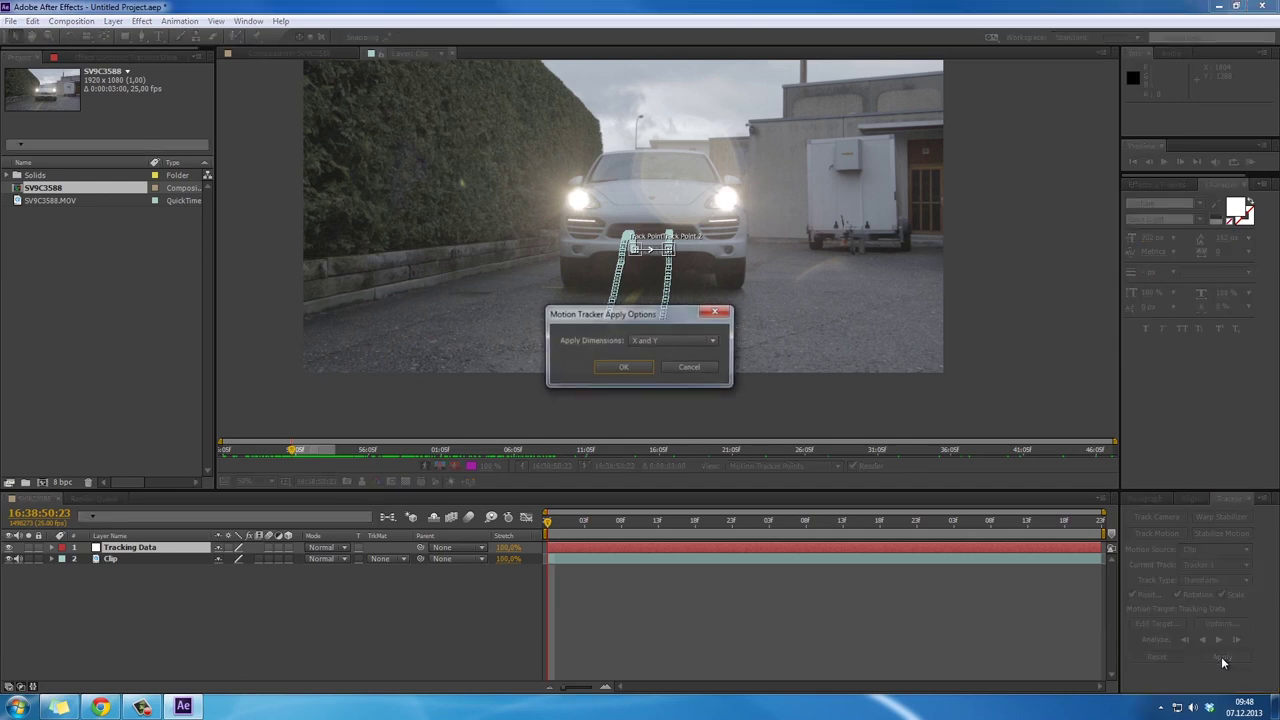
click(669, 343)
click(663, 355)
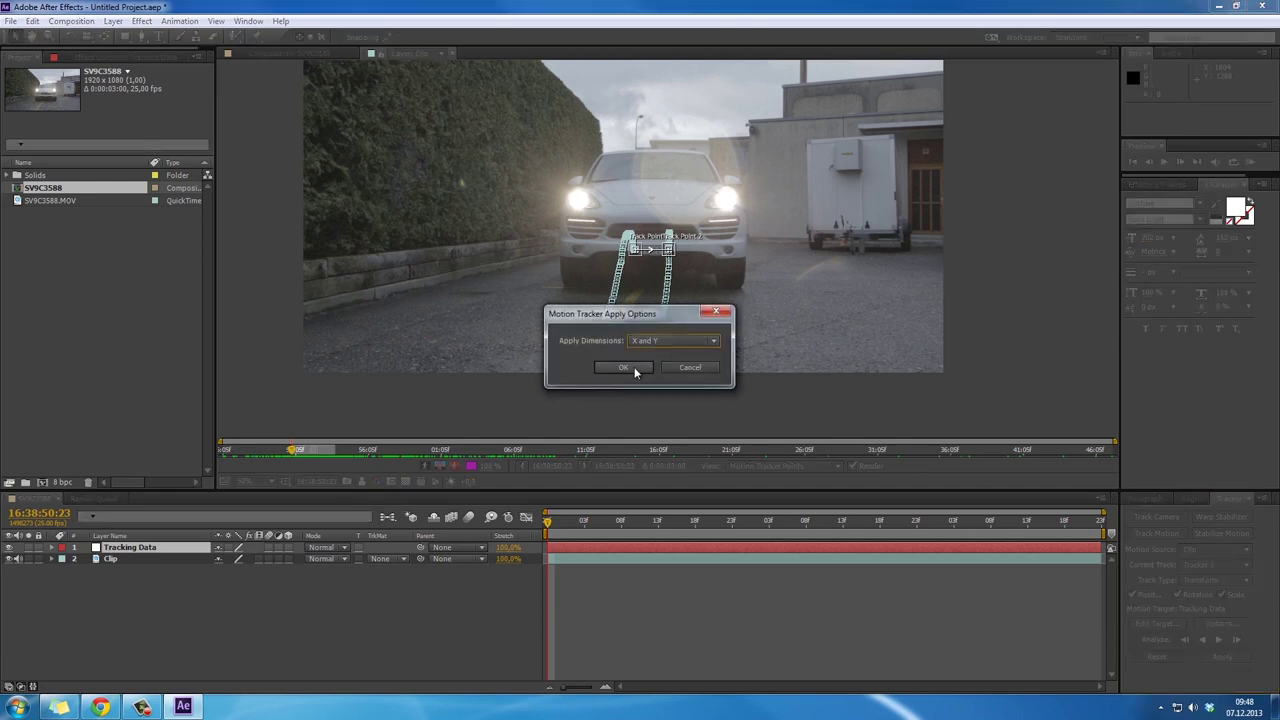
click(634, 367)
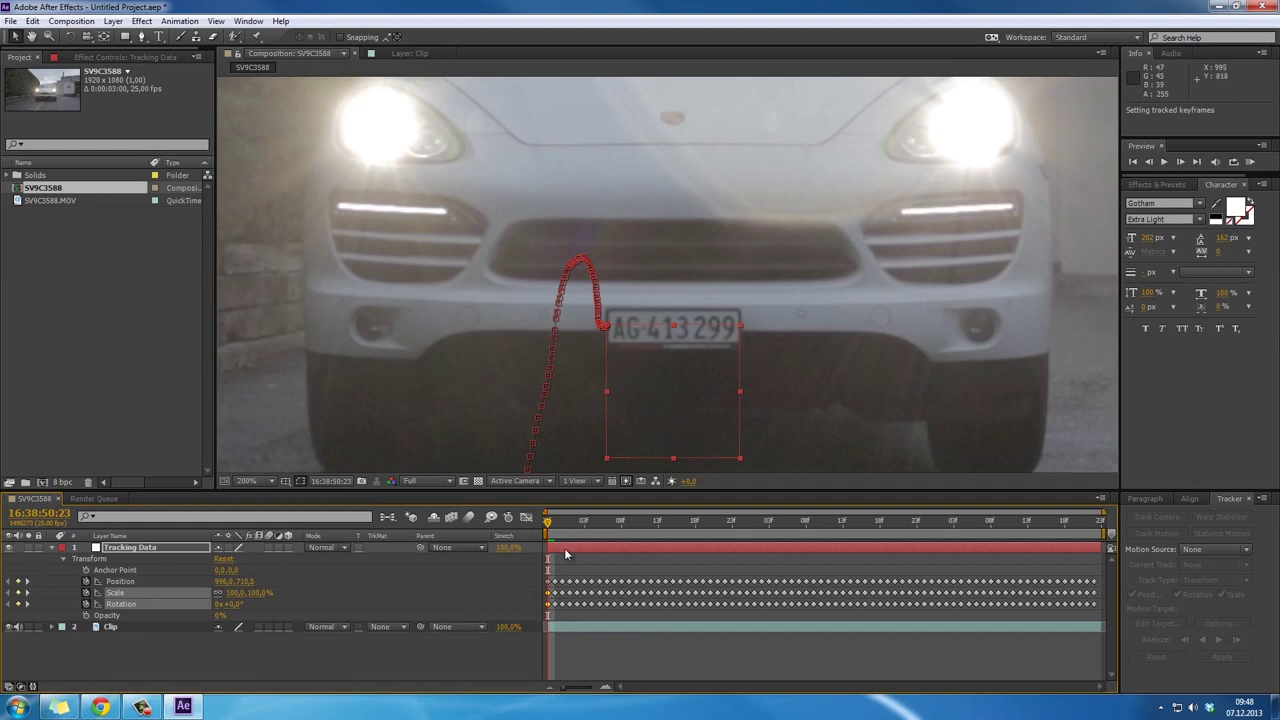
Scrub through the composition to check how the Tracking Data null follows the plate, then return to the start and collapse its properties
drag(548, 522, 1035, 546)
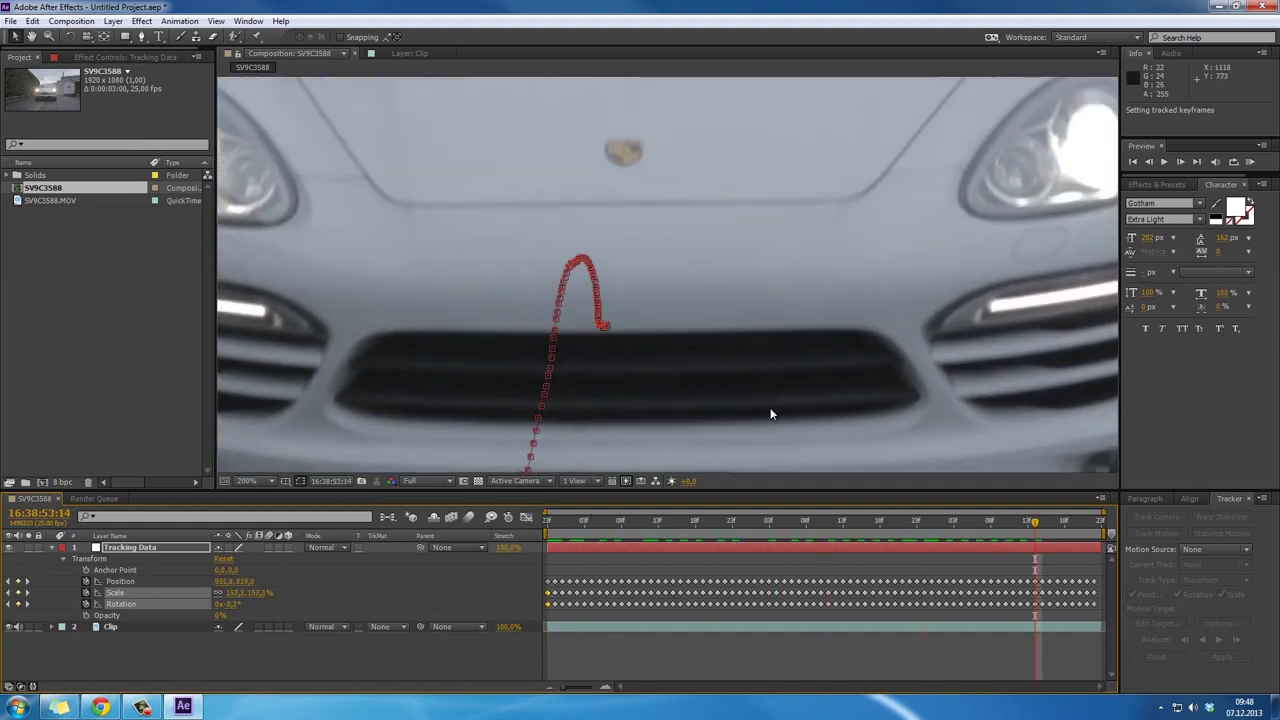
scroll(770, 413, down, 4)
drag(571, 526, 436, 467)
click(547, 427)
scroll(648, 290, up, 4)
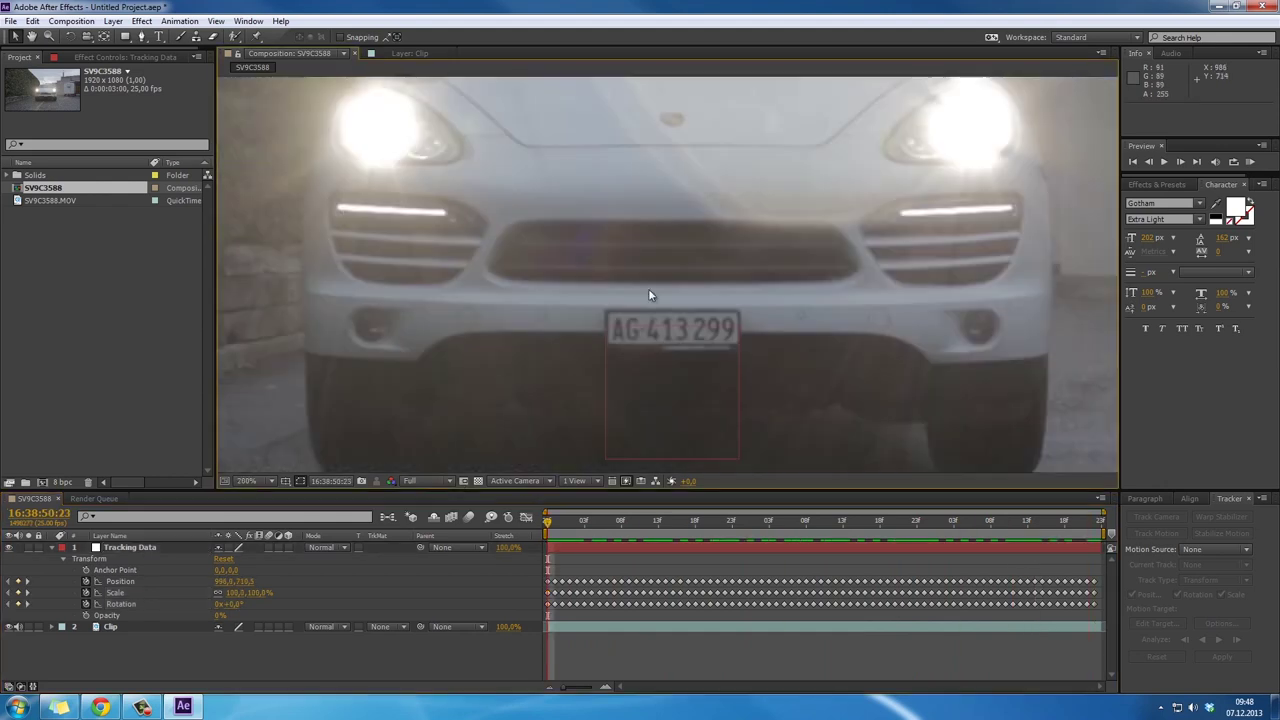
drag(667, 378, 656, 262)
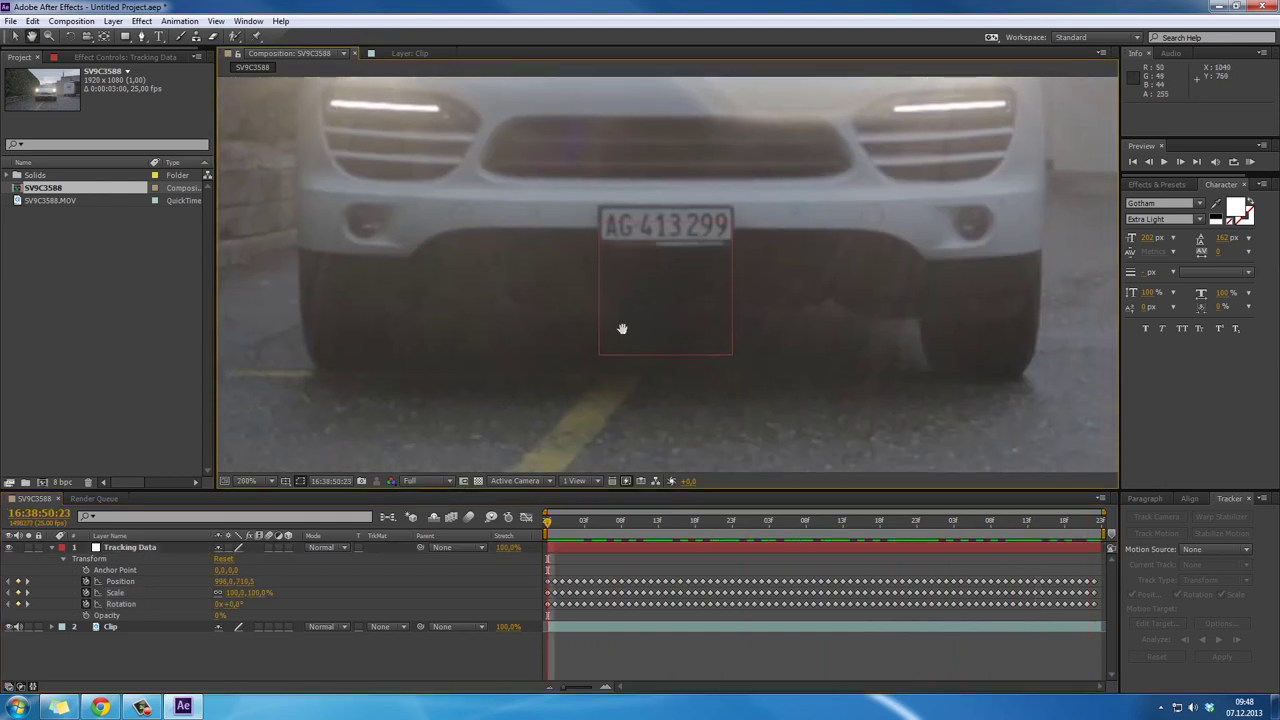
click(51, 549)
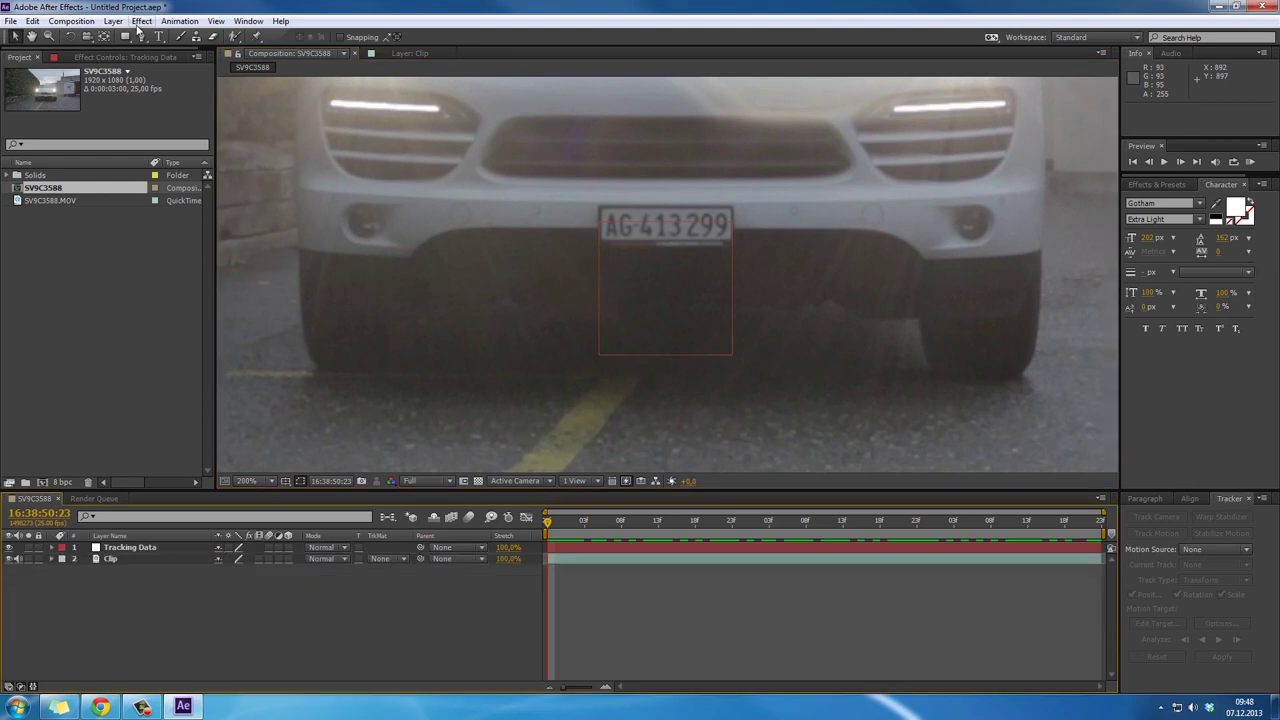
Ready the Pen tool with the shape fill colour 727679 sampled from the licence plate's background
scroll(660, 213, up, 2)
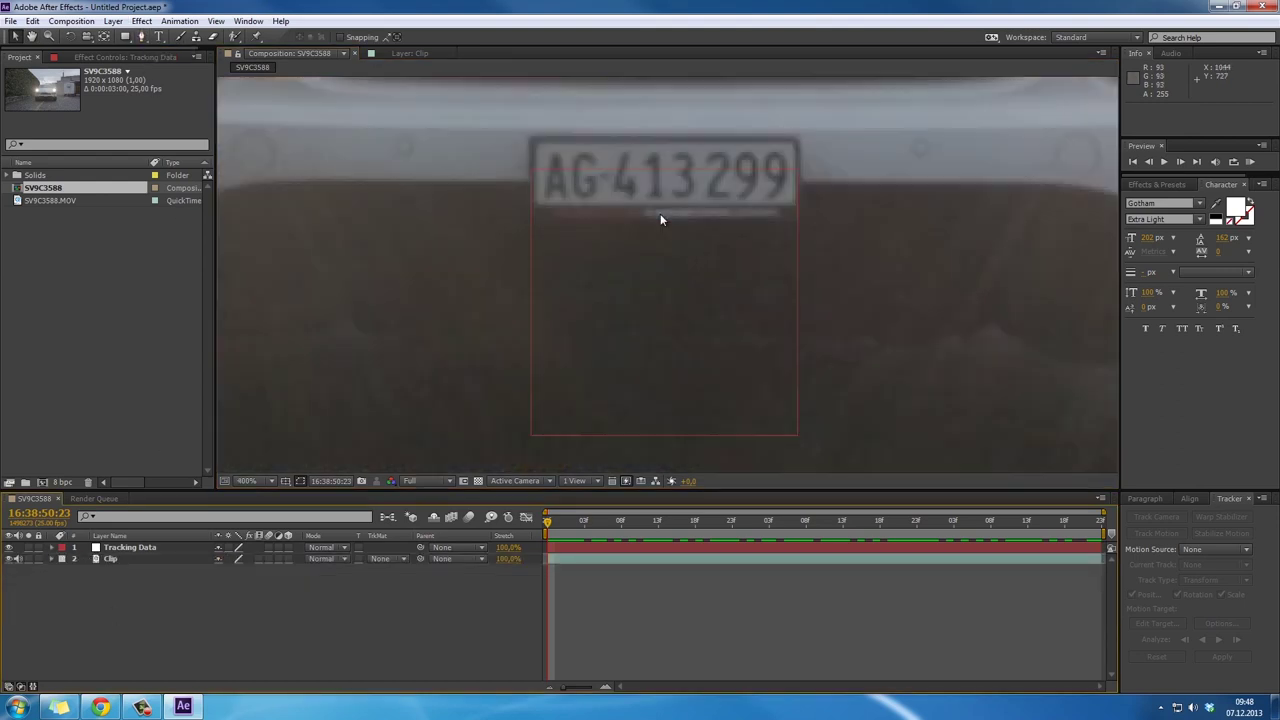
key(h)
drag(670, 172, 643, 311)
click(143, 37)
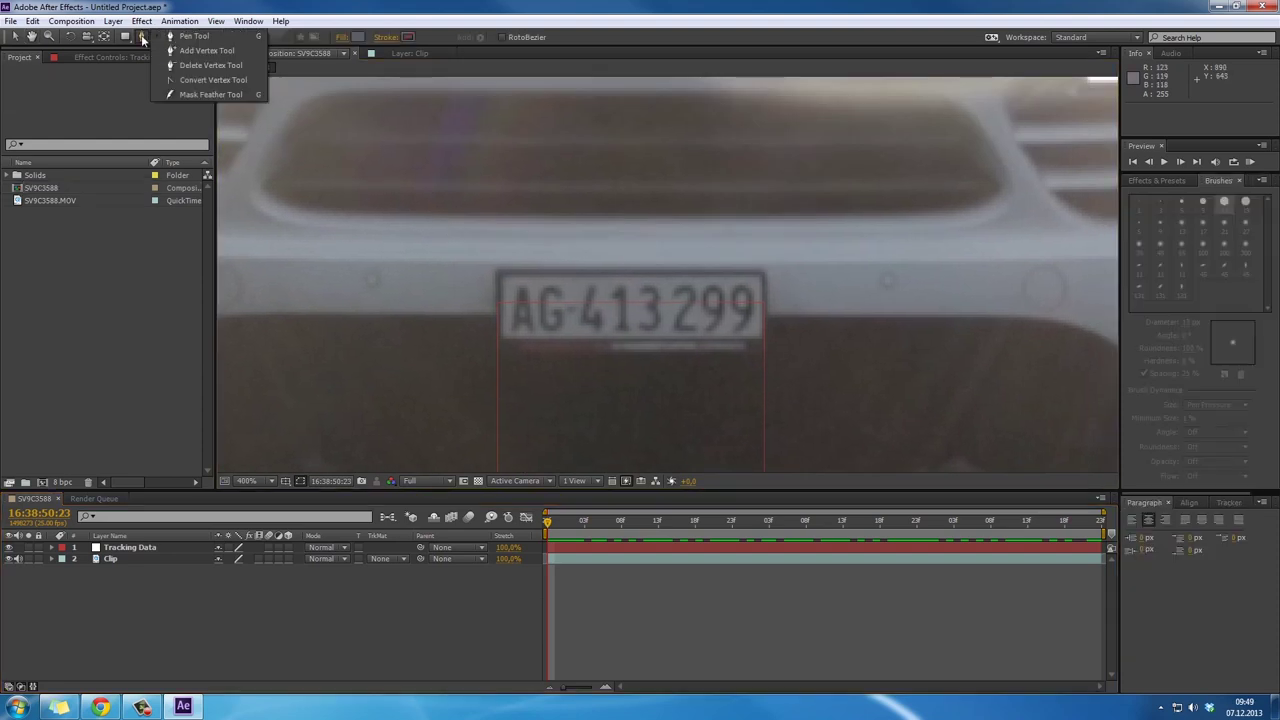
click(358, 38)
drag(798, 340, 839, 116)
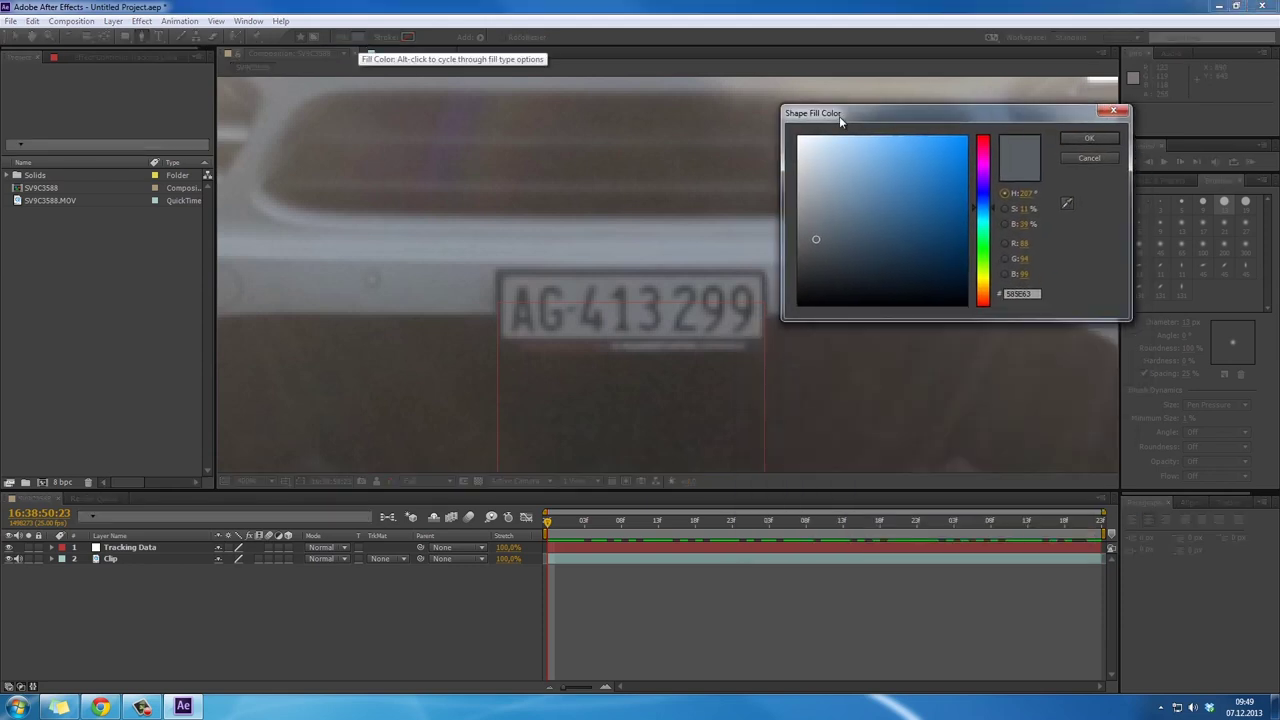
click(1067, 203)
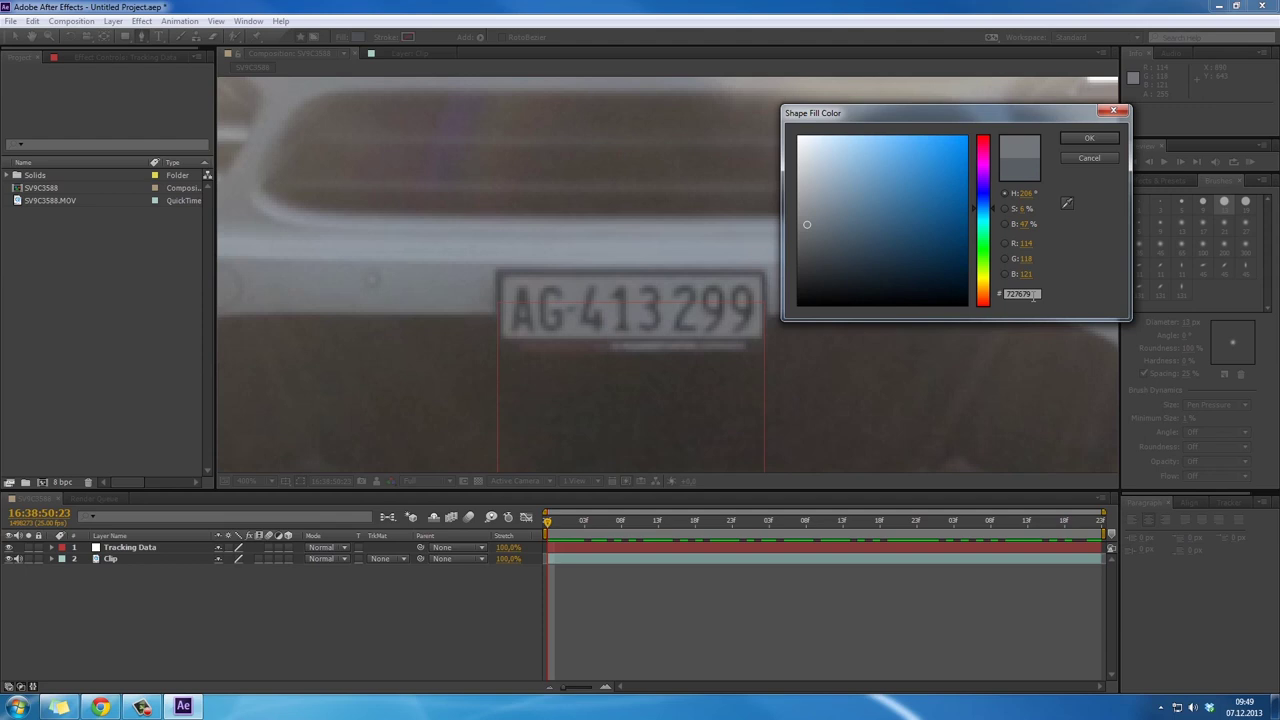
click(1033, 297)
key(Return)
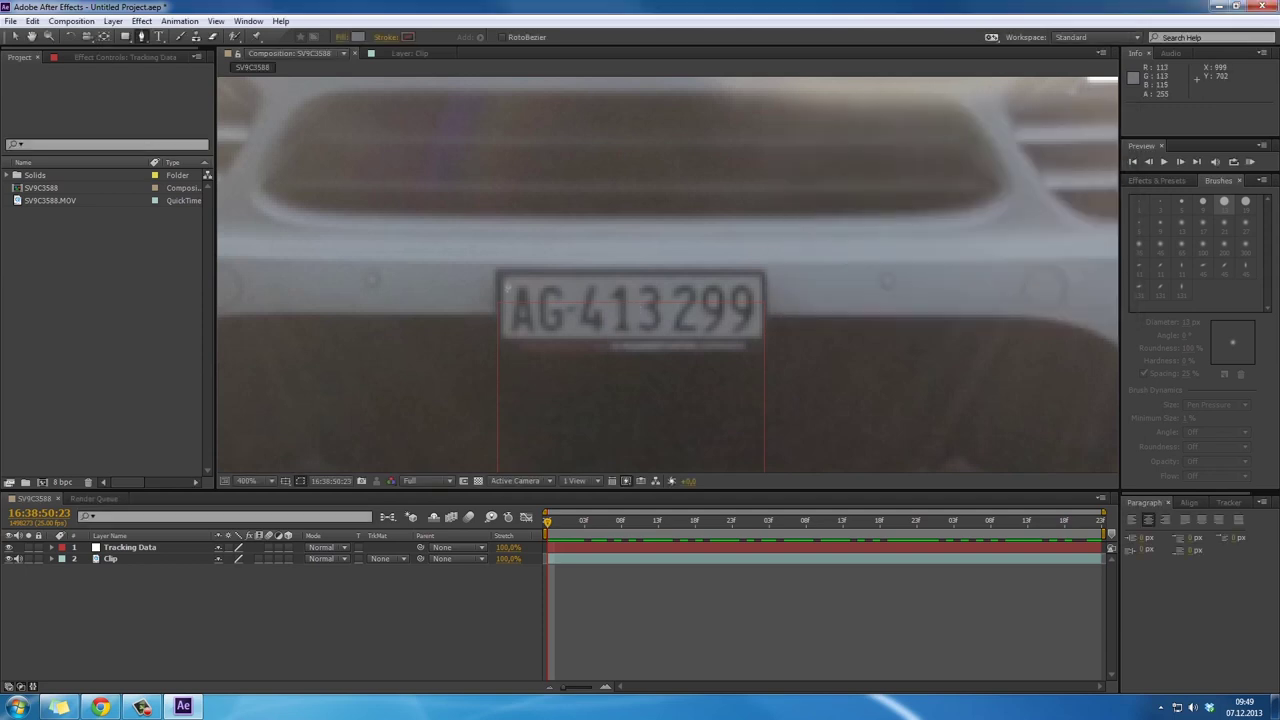
Draw a closed four-point filled shape covering the characters inside the licence plate's frame on a new shape layer
click(508, 283)
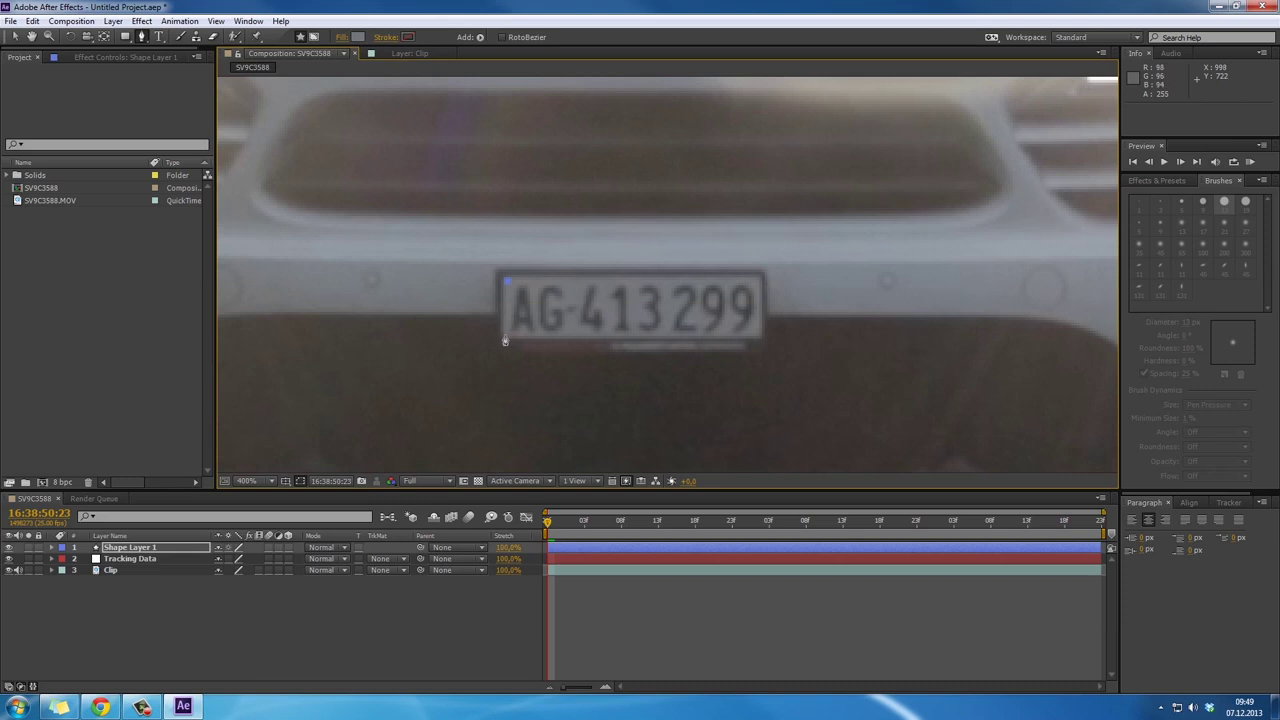
click(505, 340)
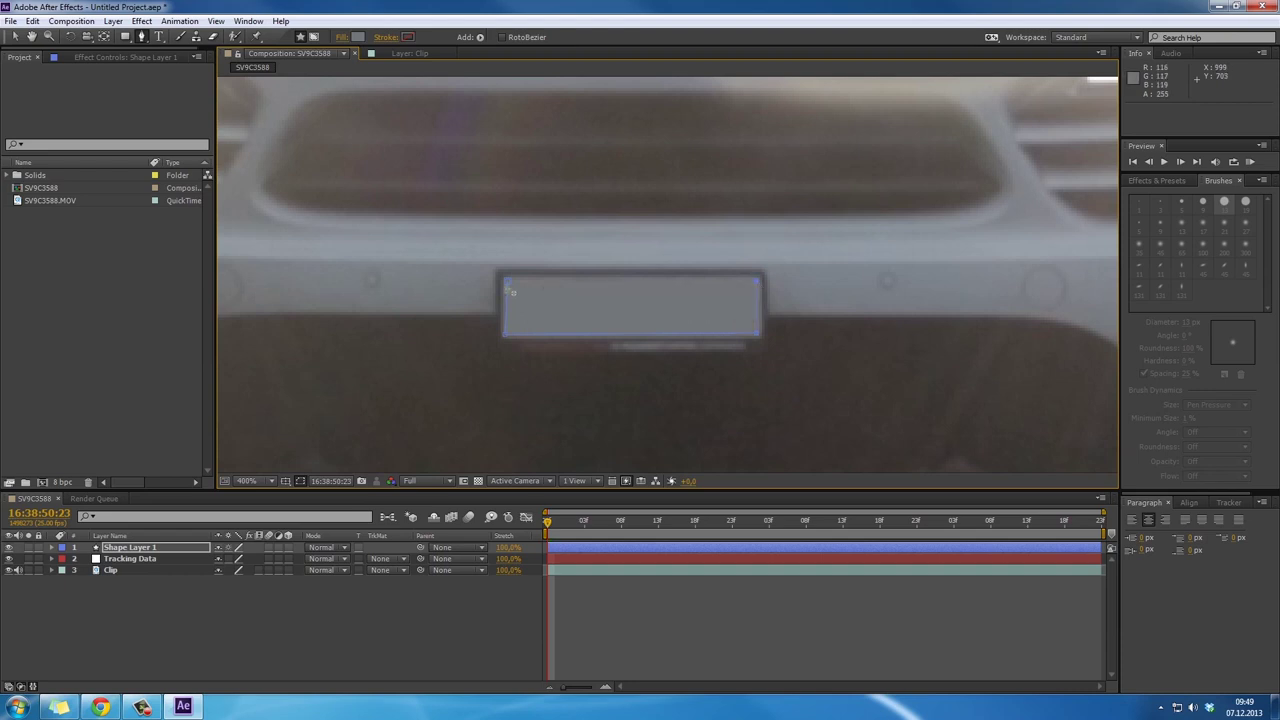
key(a)
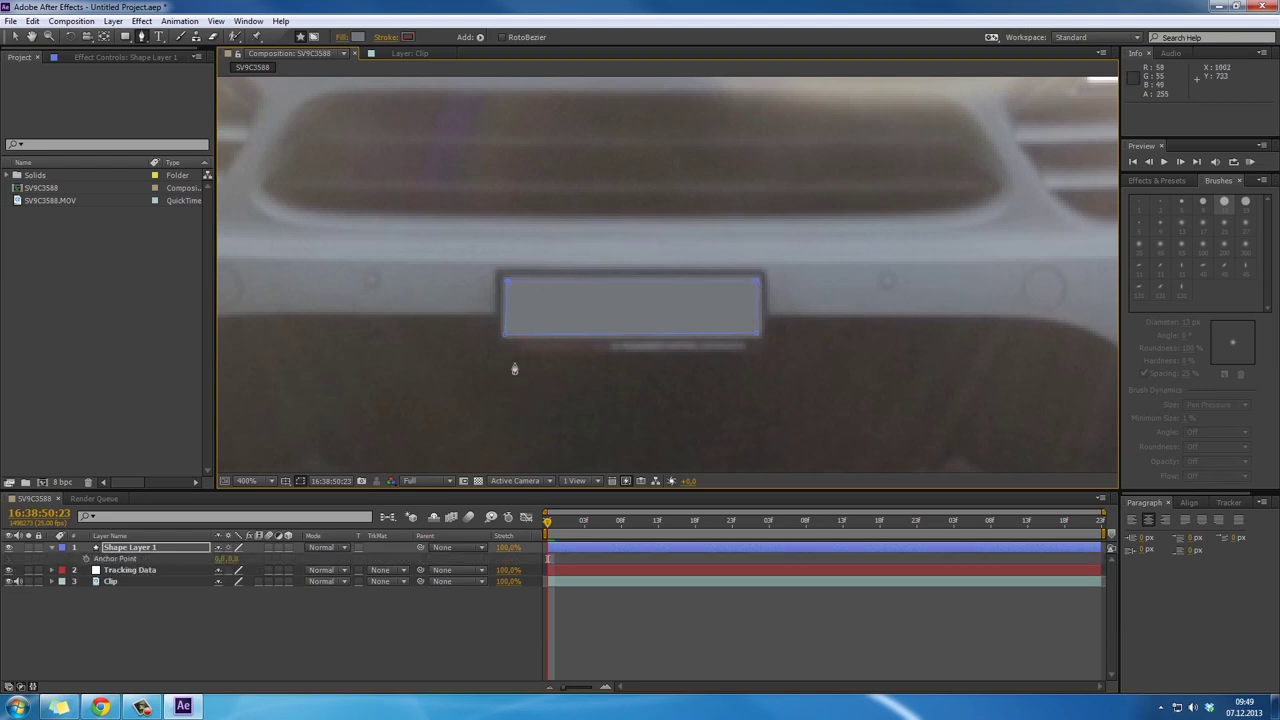
key(v)
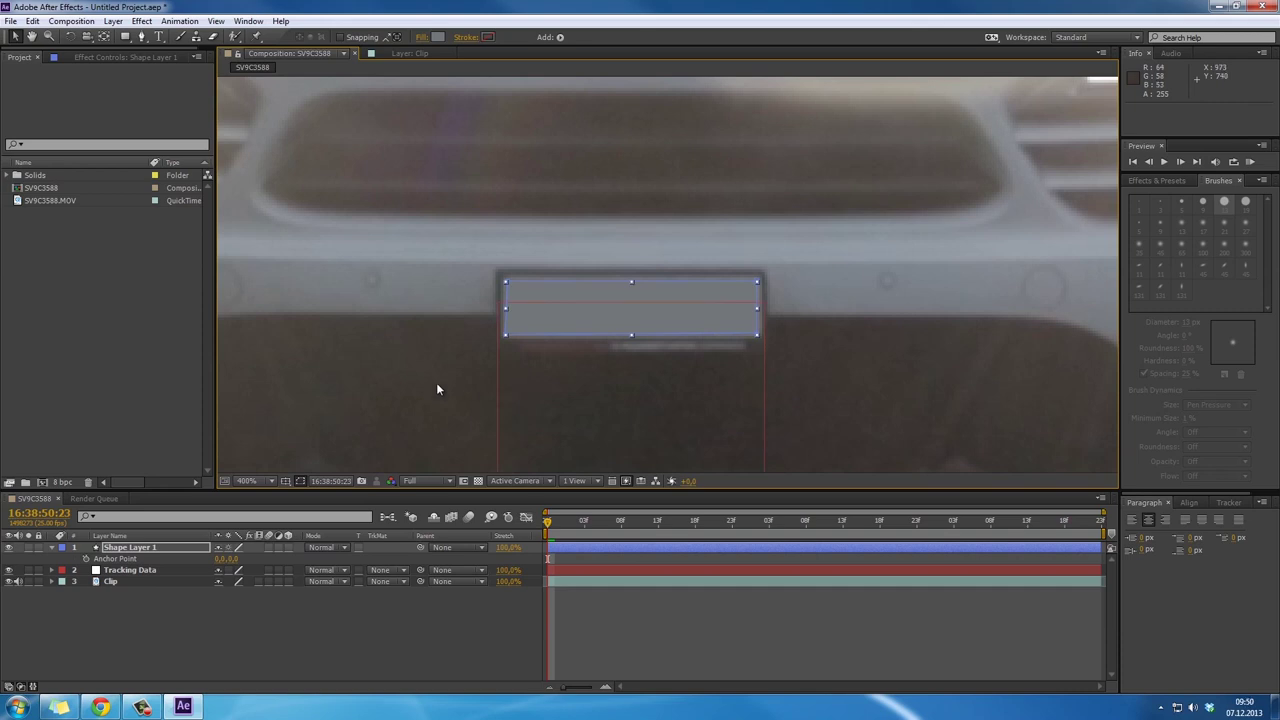
click(437, 389)
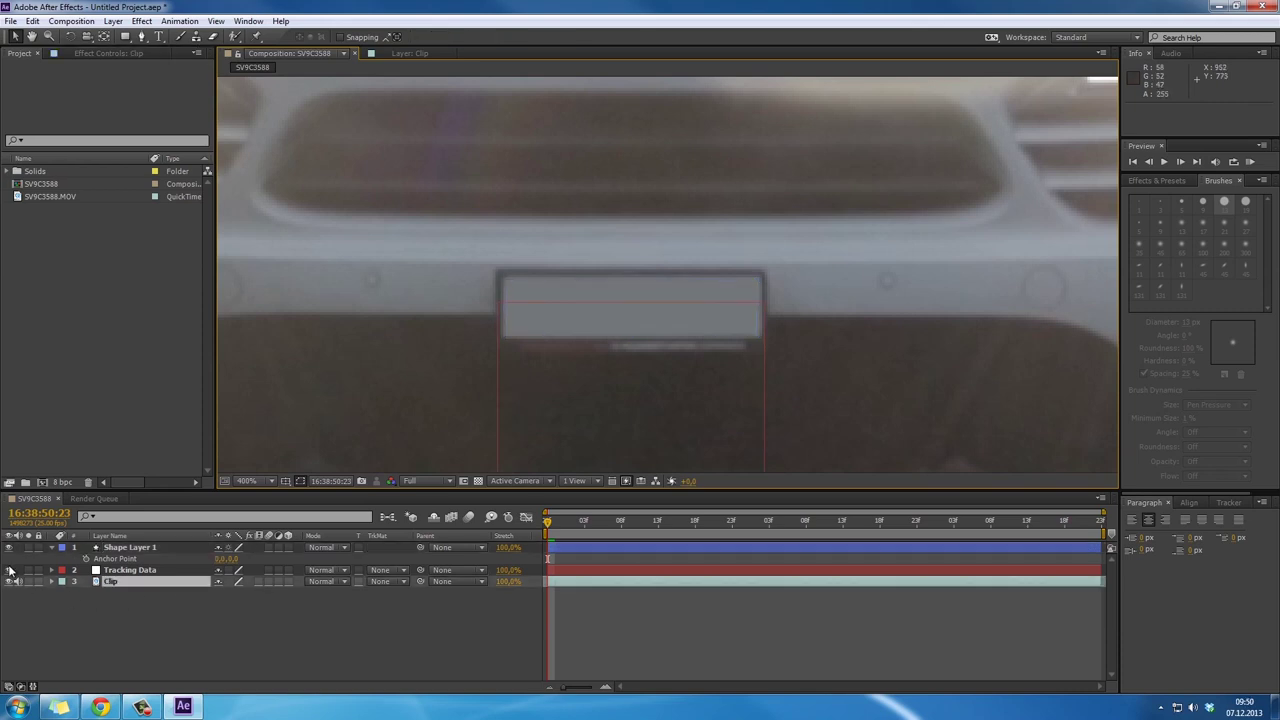
Rename the shape layer as Car Plate Replacement
click(120, 550)
right_click(120, 550)
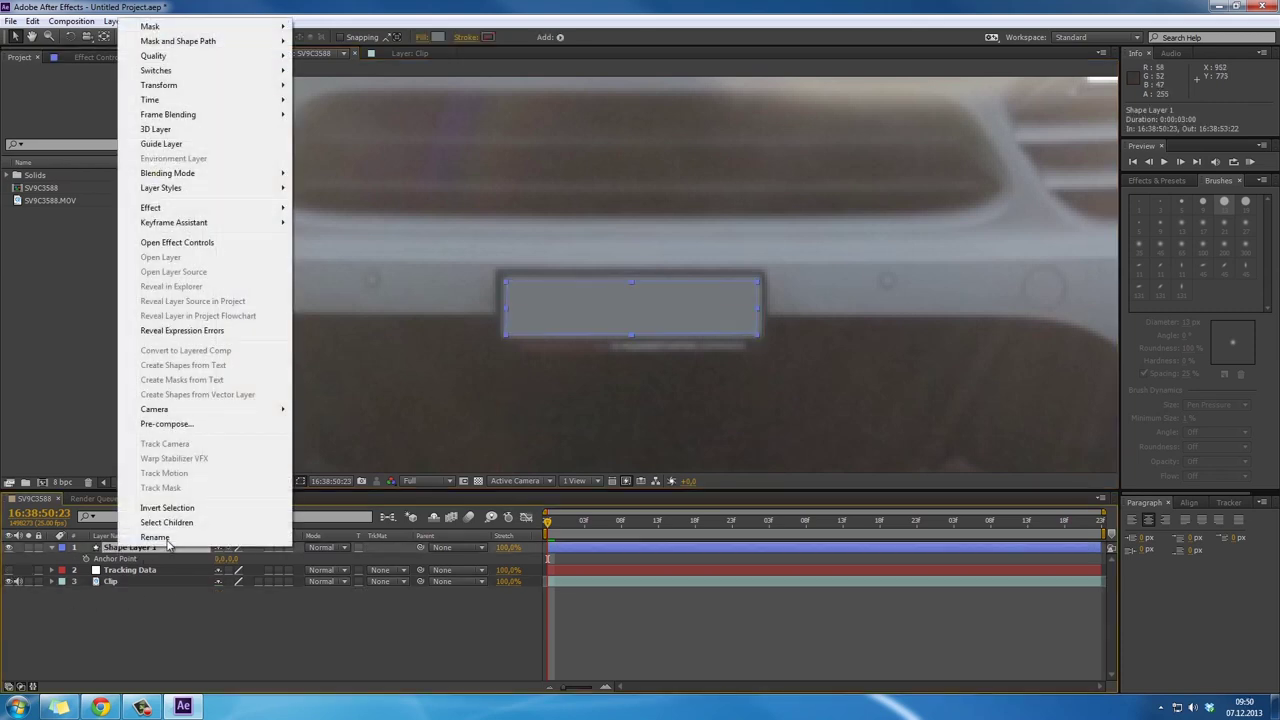
click(170, 548)
text(Car PLat)
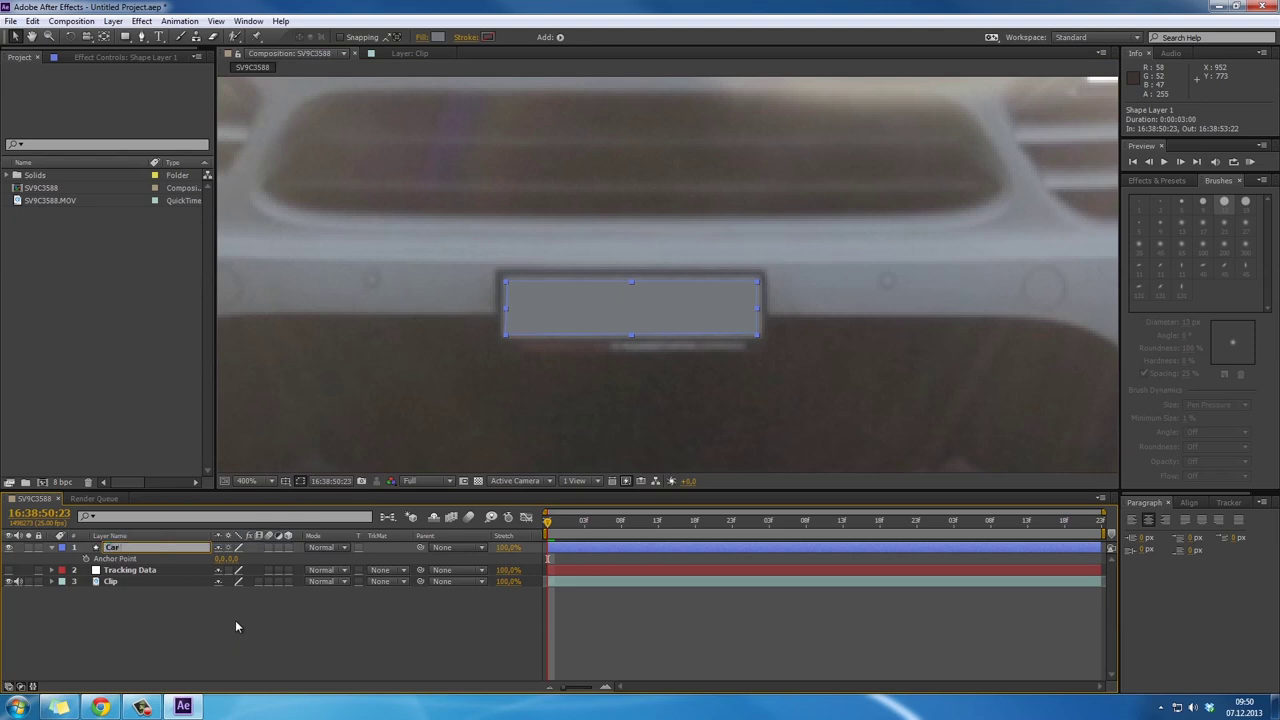
key(BackSpace)
key(BackSpace)
key(BackSpace)
text(late Replacement)
key(Return)
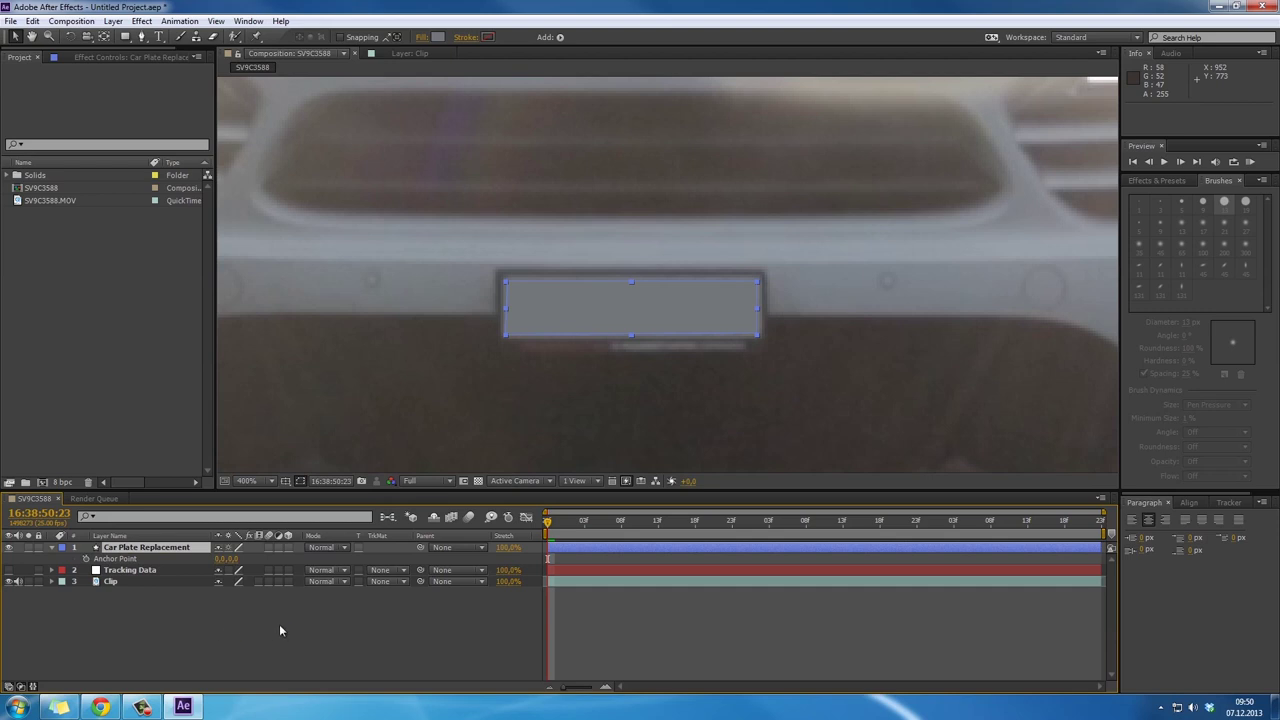
Parent the Car Plate Replacement layer to the Tracking Data null and scrub to the composition's end to check the cover
click(279, 624)
drag(420, 548, 116, 573)
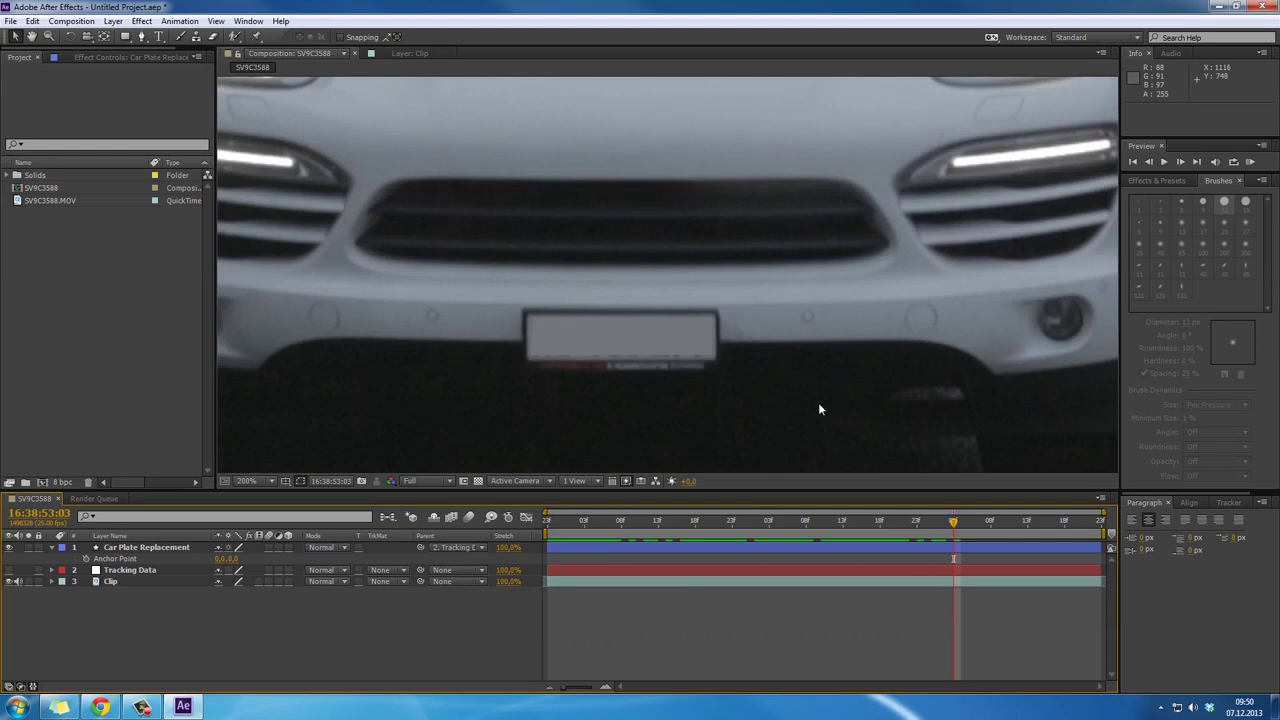
scroll(850, 437, down, 2)
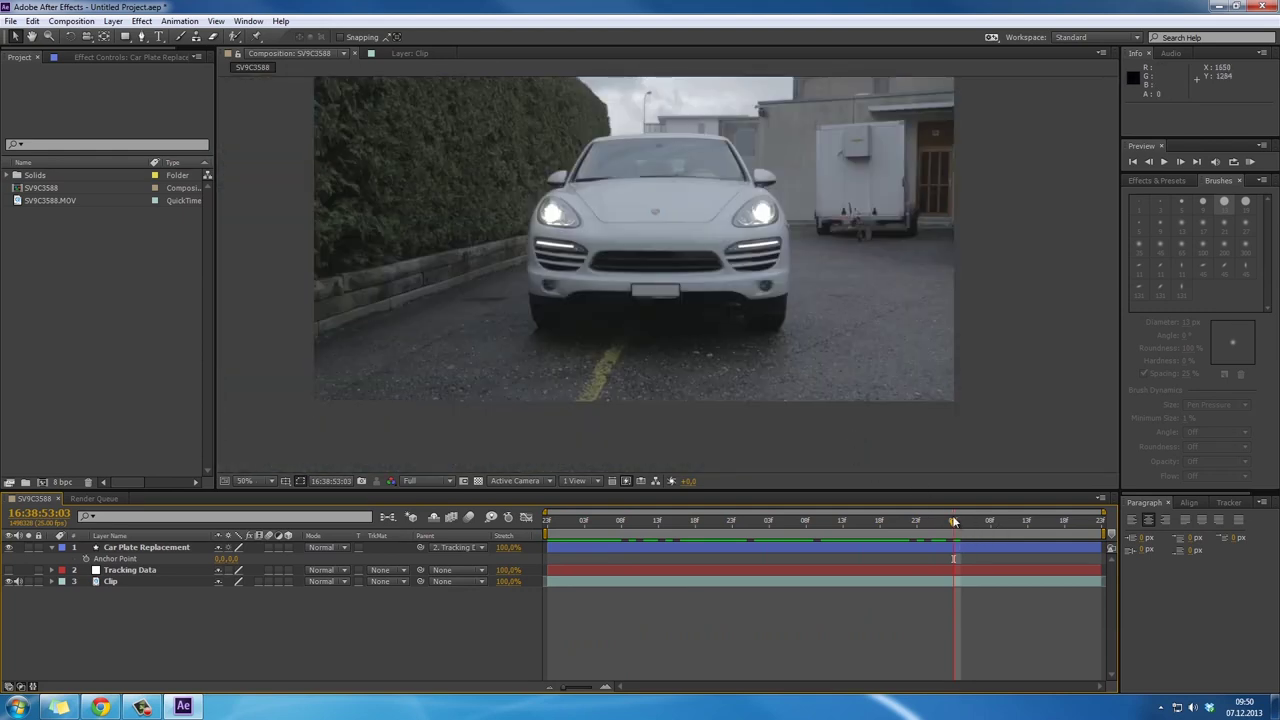
drag(952, 515, 1109, 542)
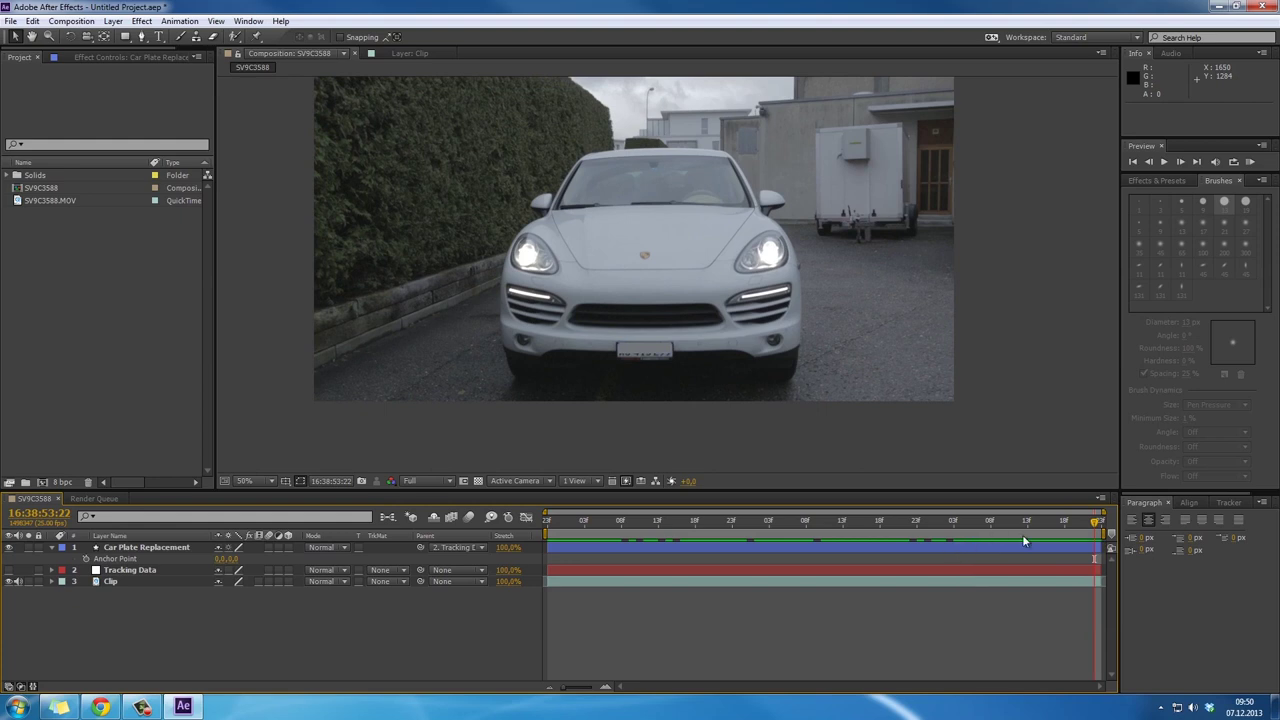
drag(983, 533, 1158, 543)
Turn on keyframing for the Path of Shape 1 in Car Plate Replacement at the last frame, 16:38:53:22
key(slash)
key(period)
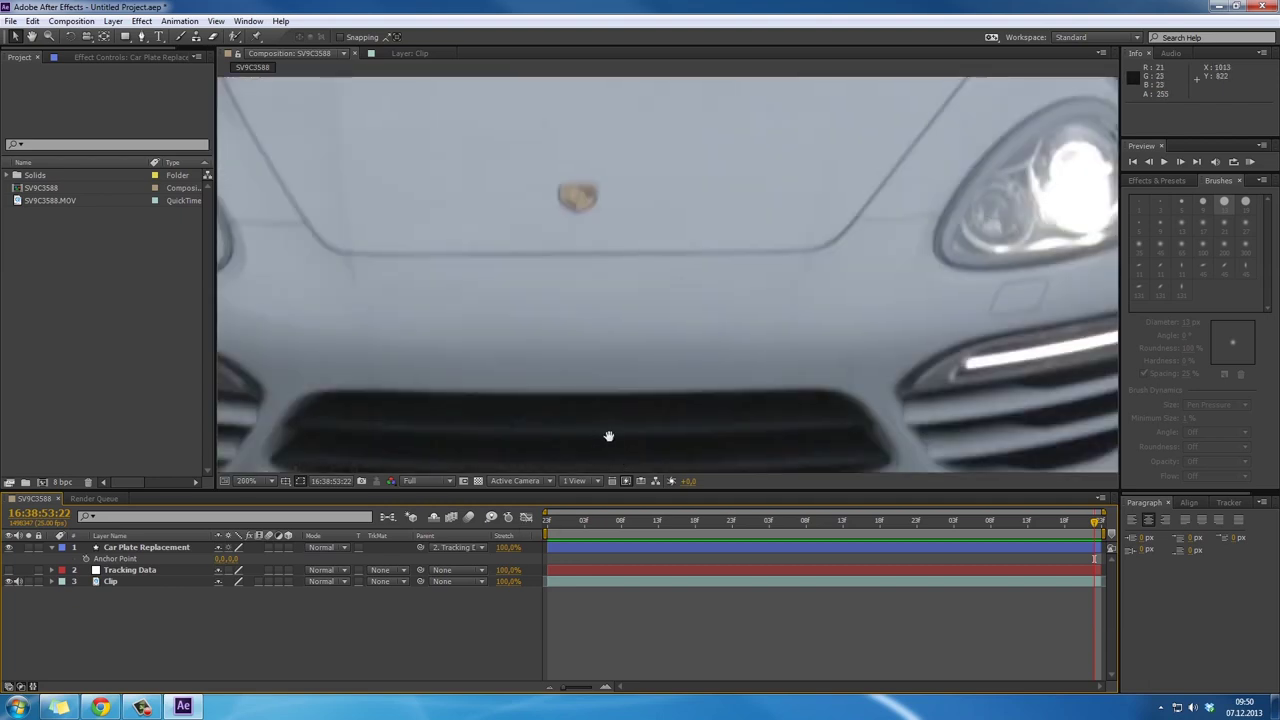
drag(606, 431, 631, 183)
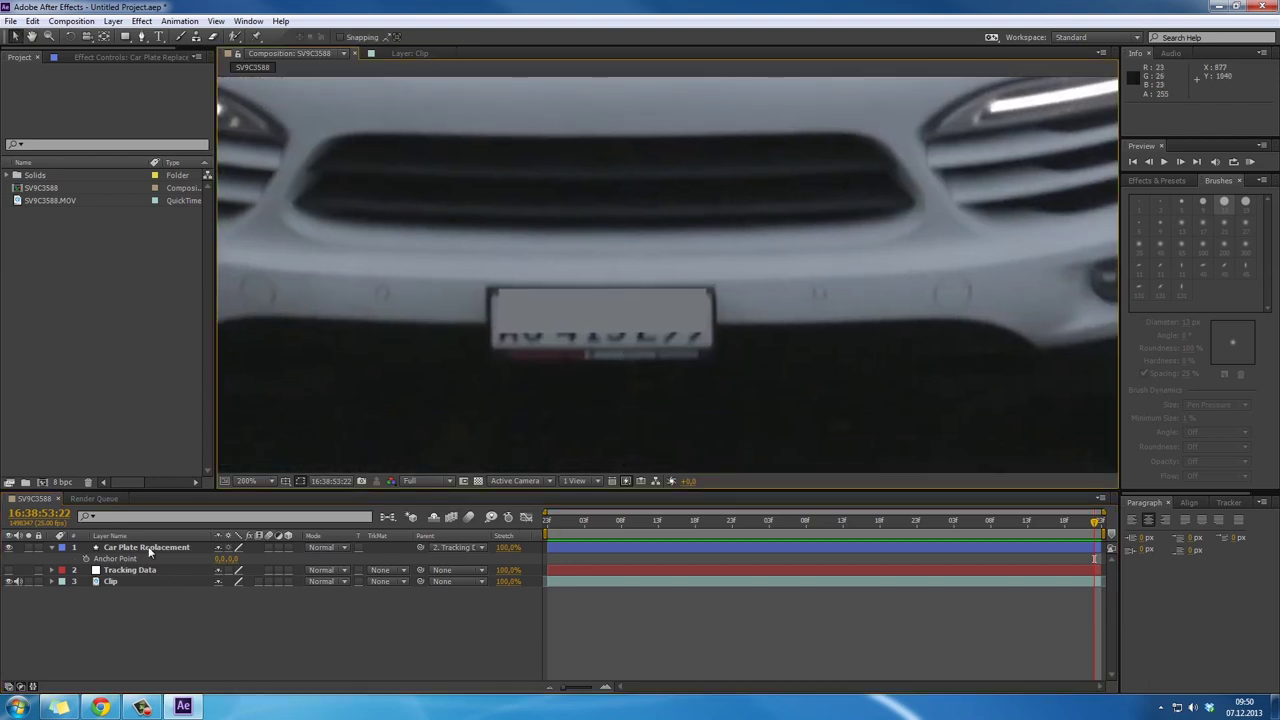
click(58, 551)
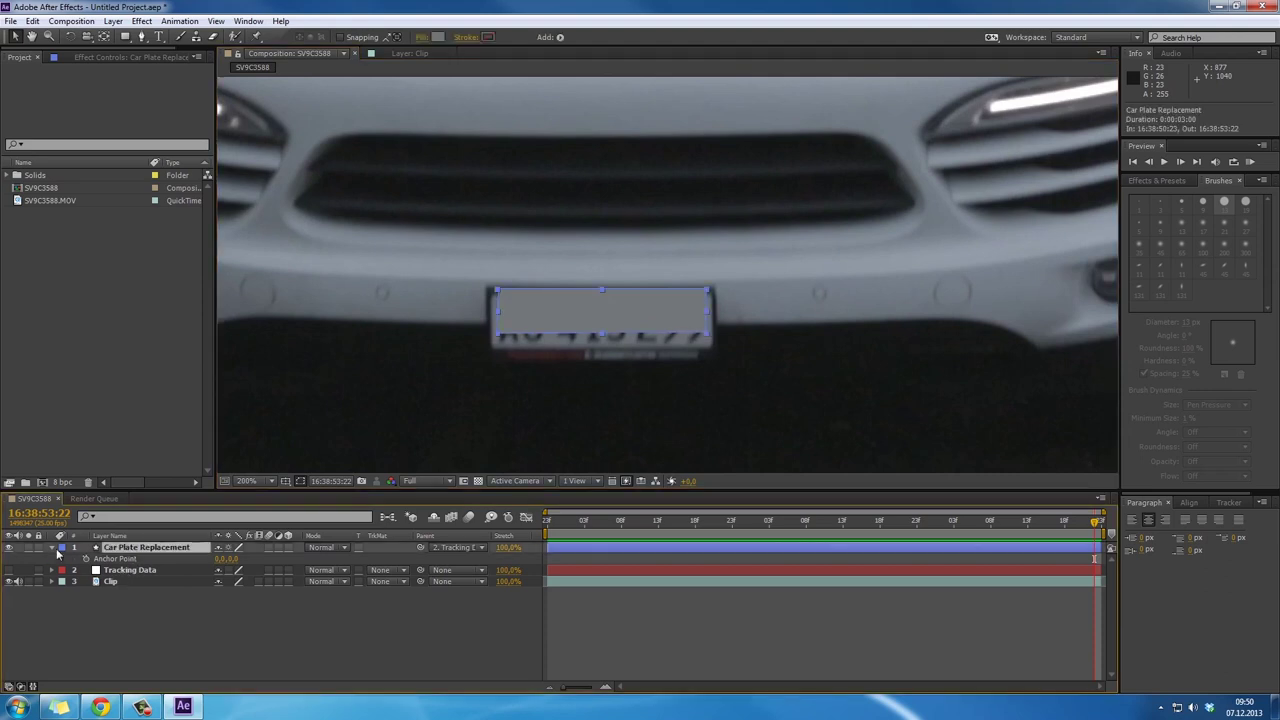
click(52, 548)
click(65, 571)
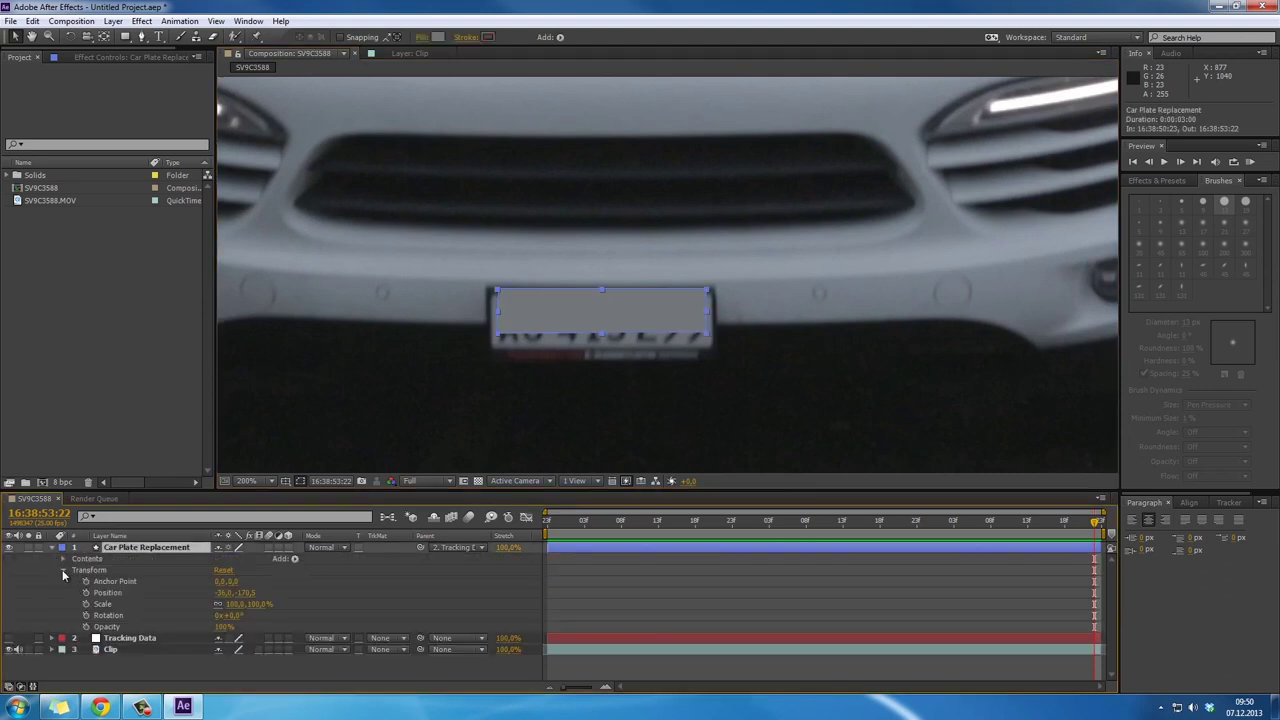
click(63, 571)
click(63, 559)
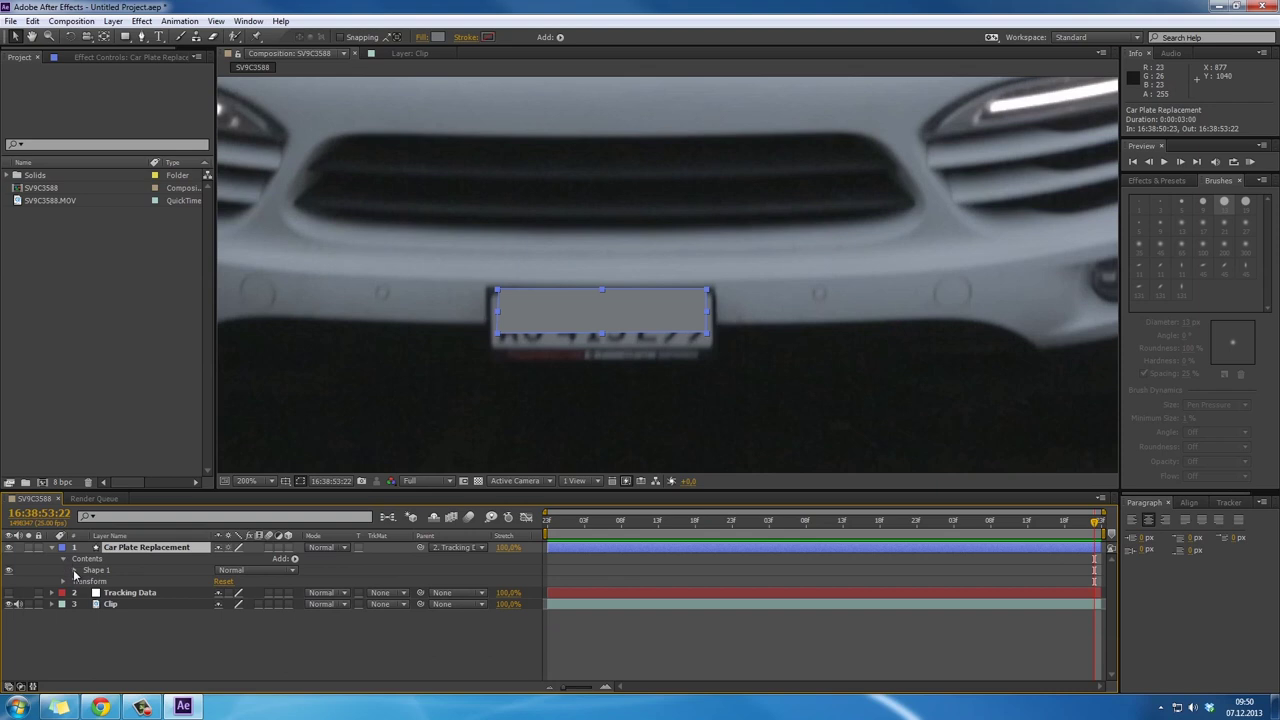
click(74, 570)
click(85, 581)
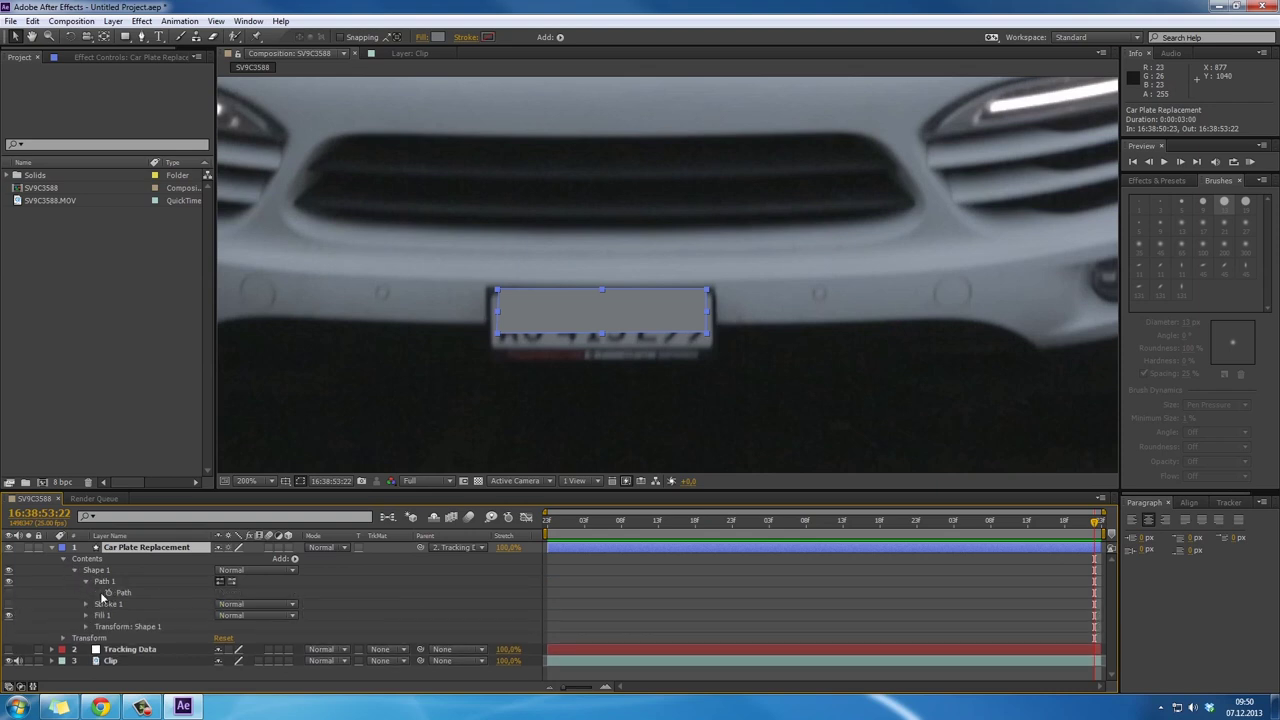
click(108, 593)
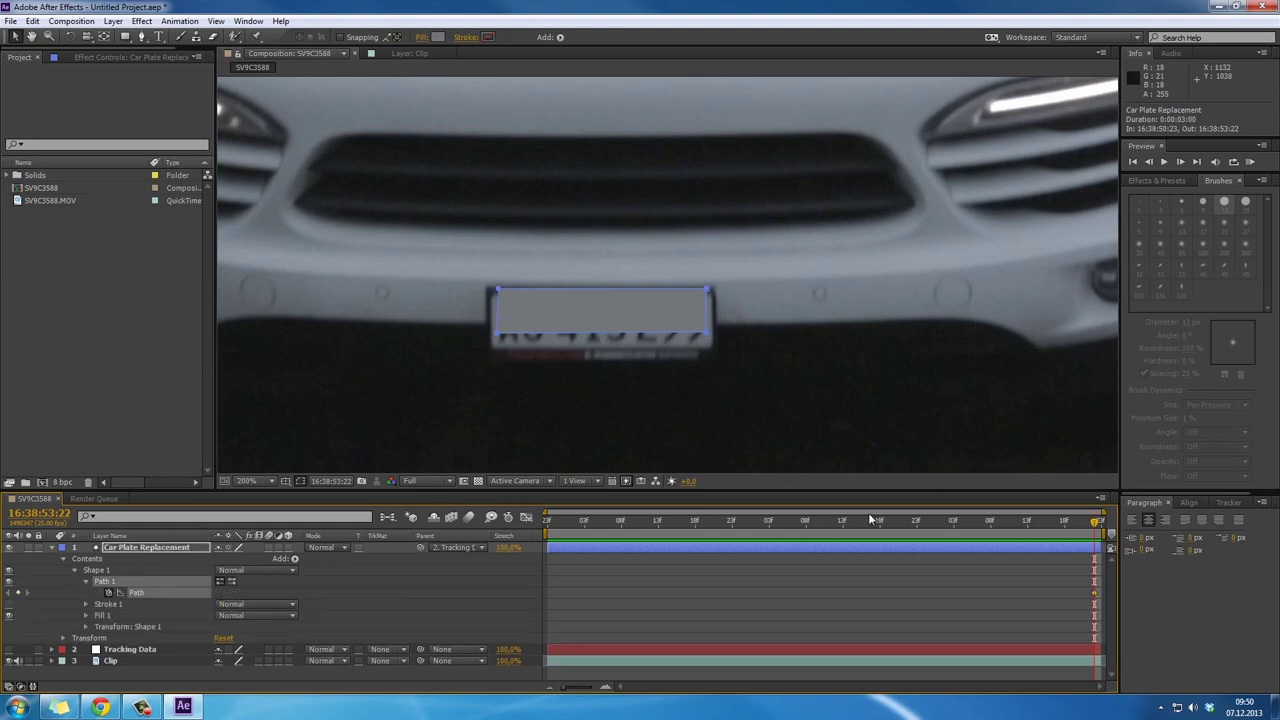
Add a Path keyframe at 16:38:53:00, where the shape still fits inside the plate
drag(855, 521, 932, 525)
key(space)
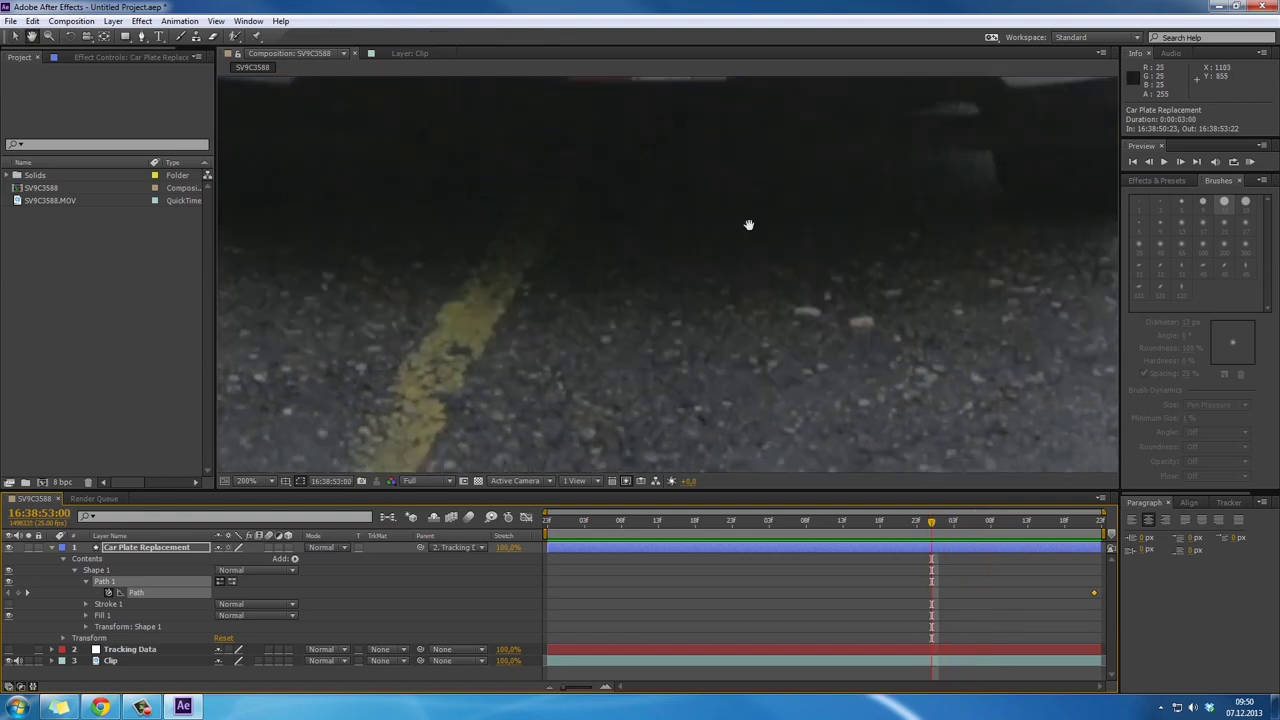
drag(749, 226, 769, 432)
key(v)
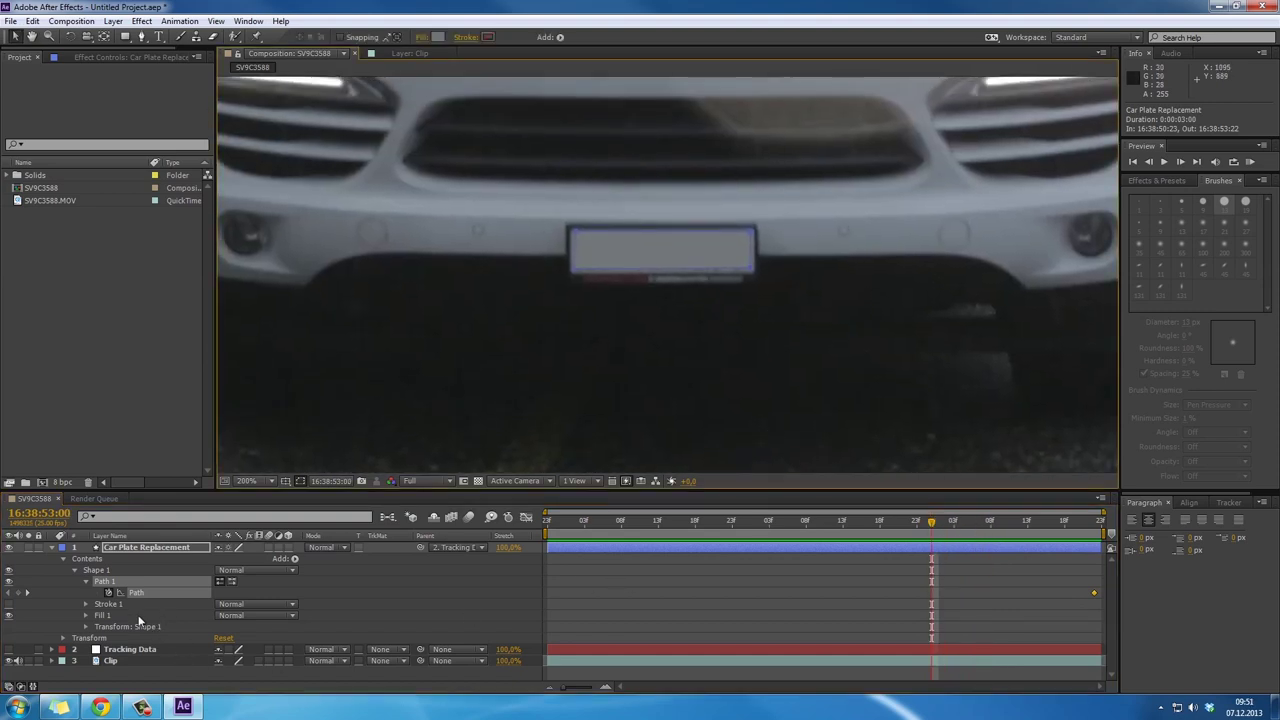
click(22, 593)
At 16:38:53:09, adjust the shape path's two lower corner points individually so the cover hides the plate characters
drag(930, 522, 952, 522)
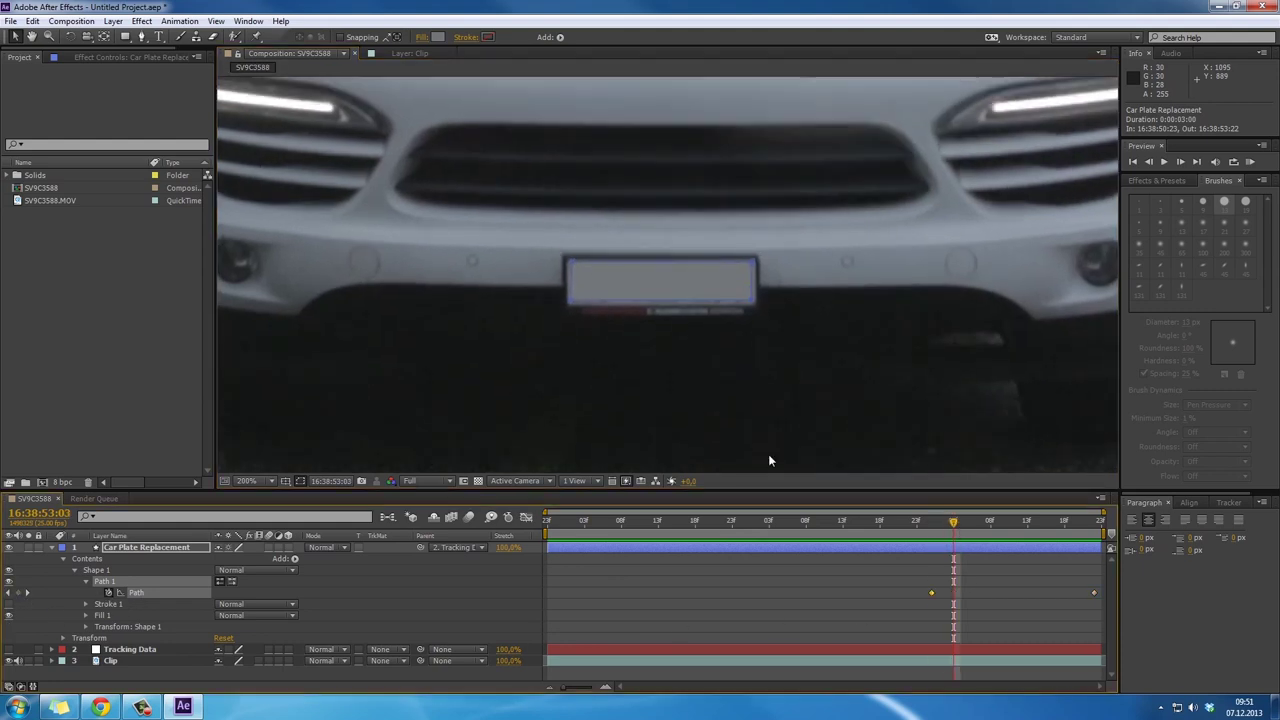
scroll(609, 325, up, 2)
scroll(612, 328, down, 1)
key(space)
drag(655, 356, 644, 210)
drag(952, 528, 998, 536)
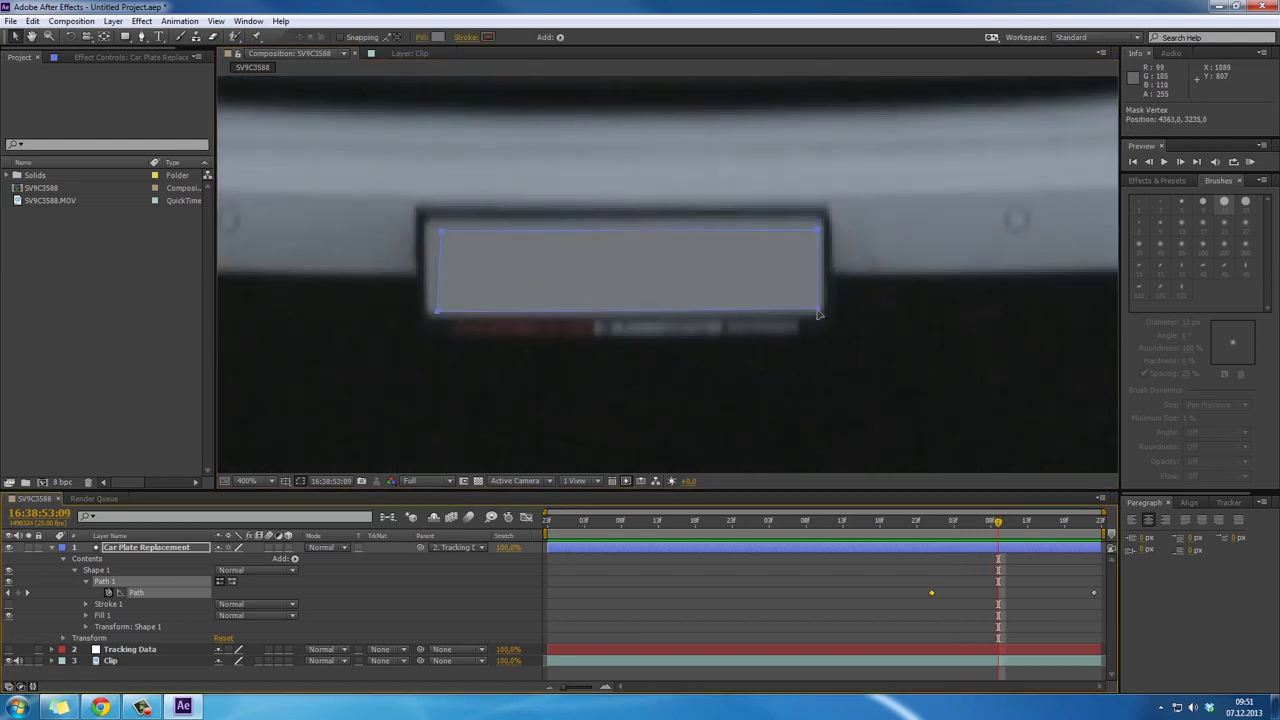
key(ctrl+z)
key(p)
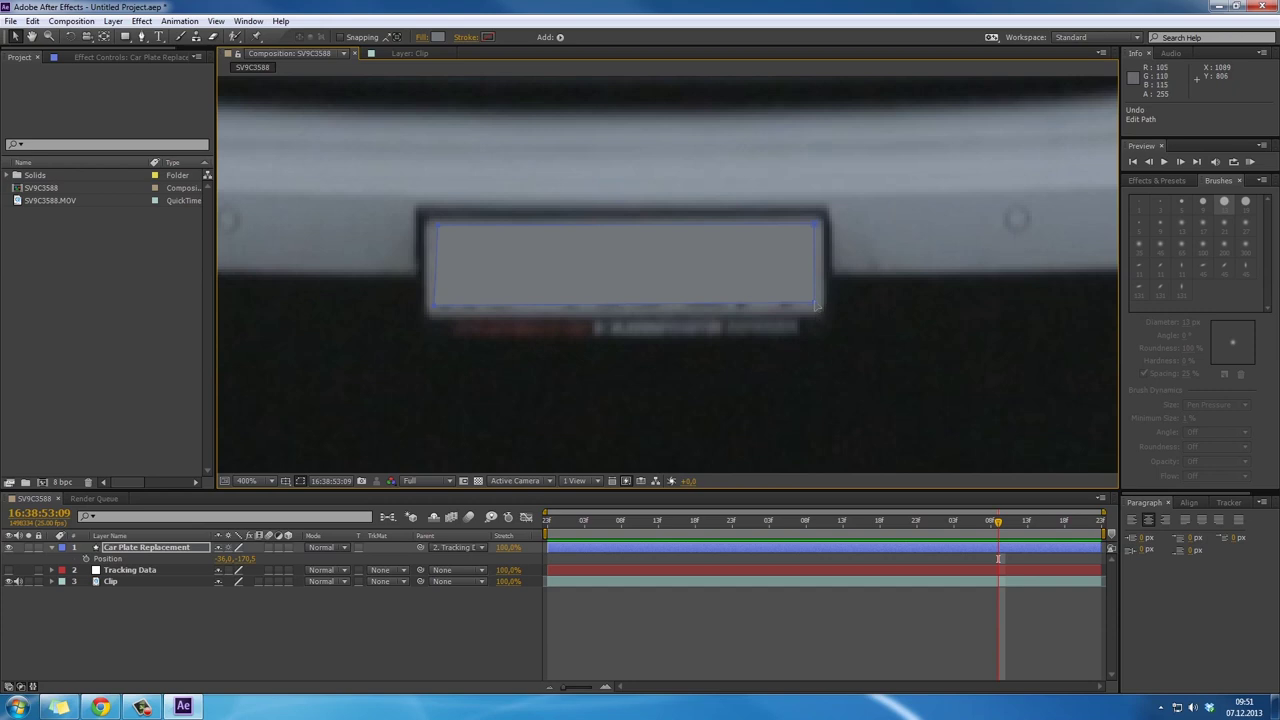
key(g)
drag(815, 306, 817, 318)
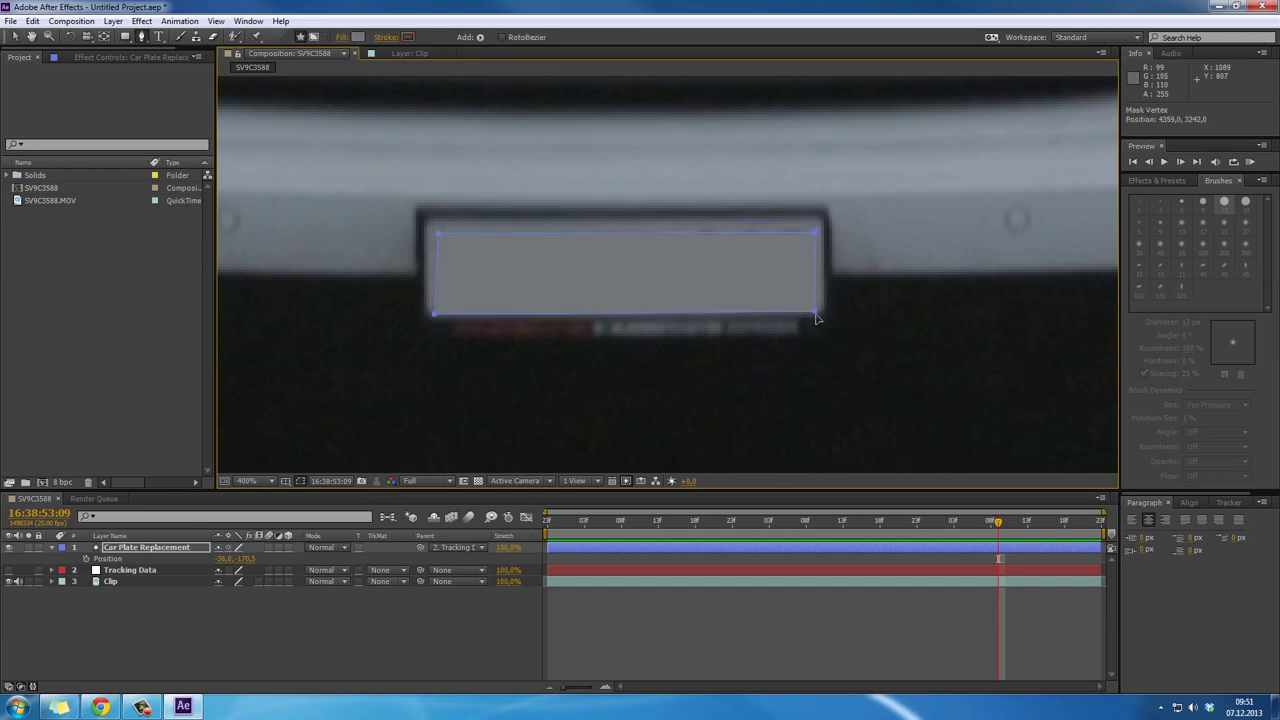
key(ctrl+z)
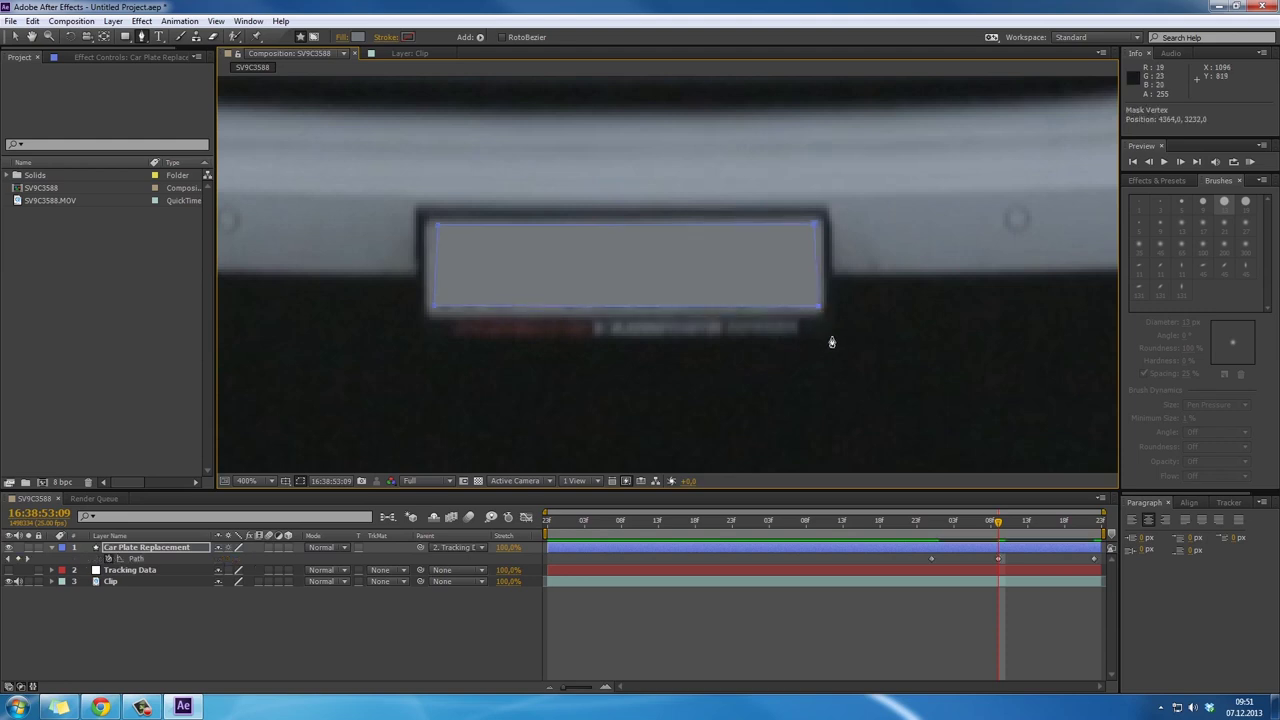
drag(434, 310, 432, 314)
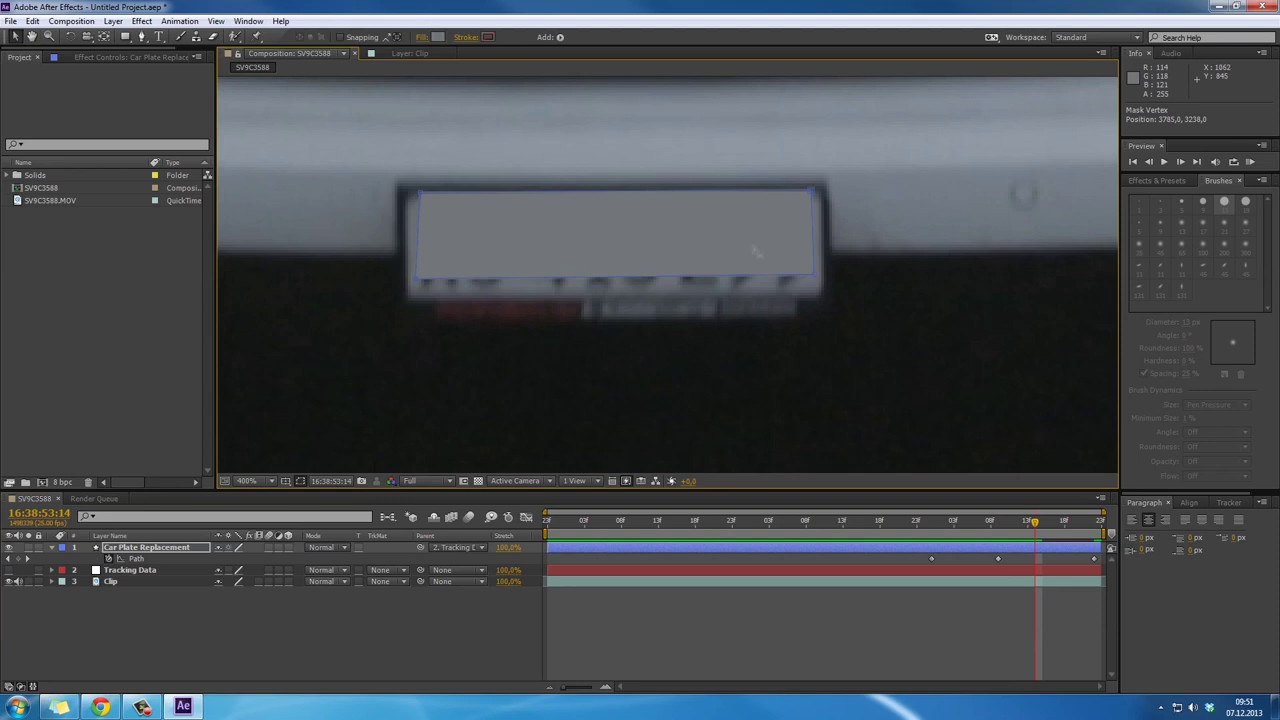
Try keyframing the Car Plate Replacement layer's Position at 16:38:53:14, moving the cover down to -36.0, -167.8
click(54, 548)
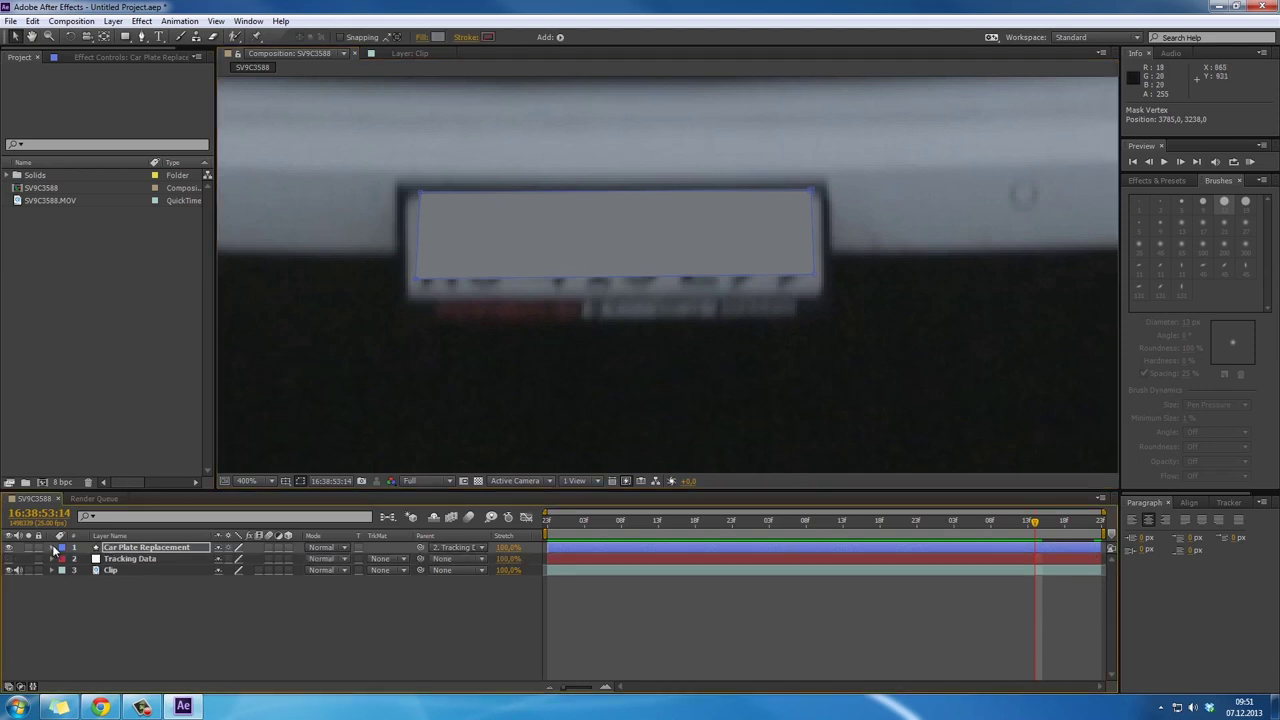
click(54, 548)
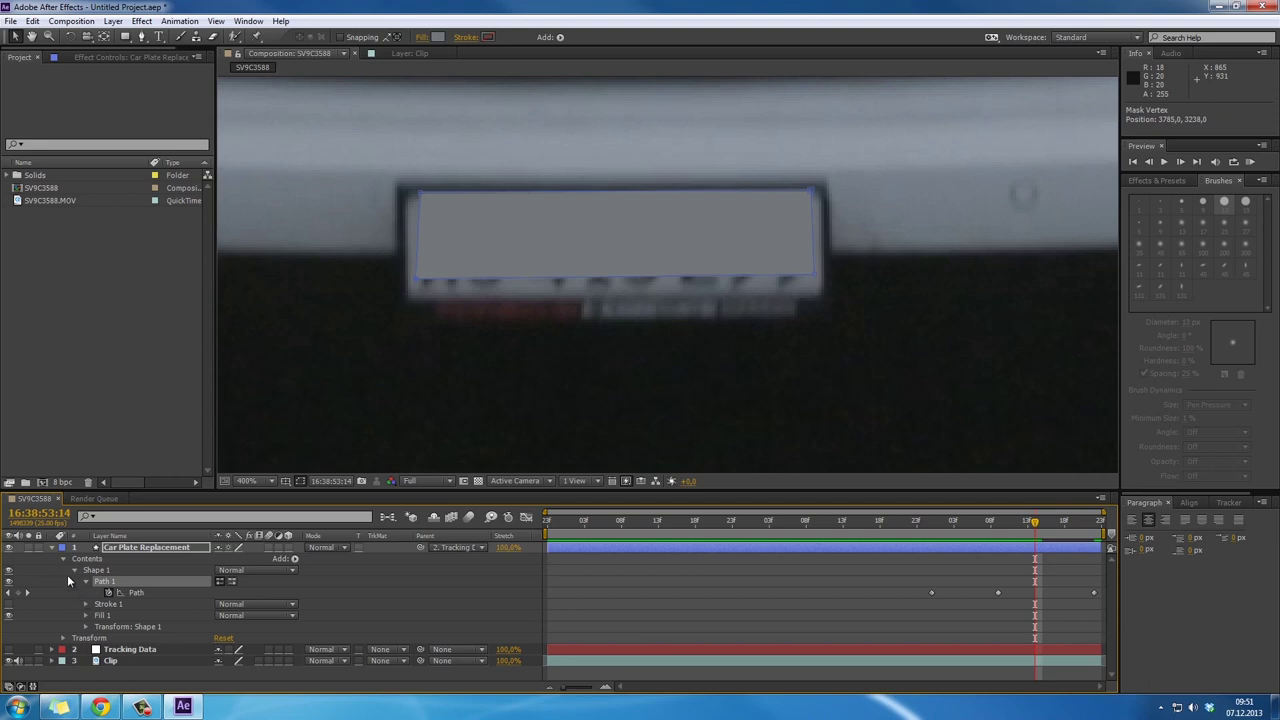
click(62, 639)
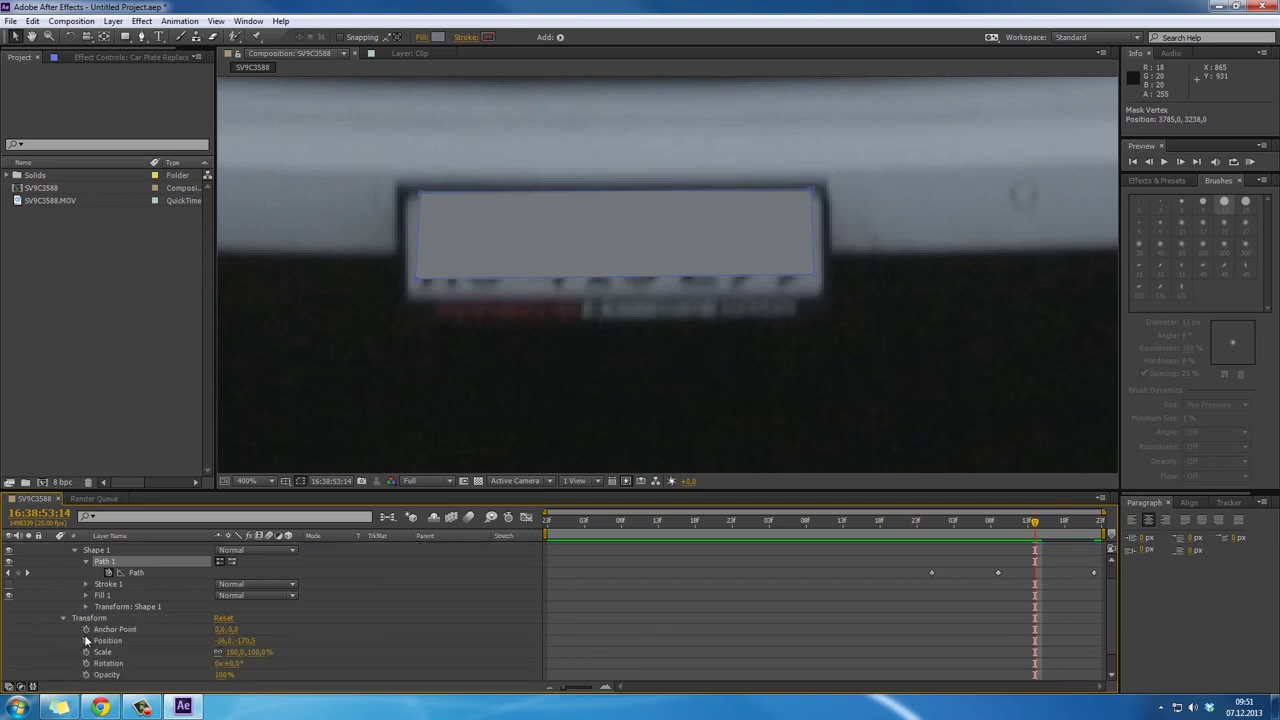
click(86, 640)
scroll(244, 622, up, 1)
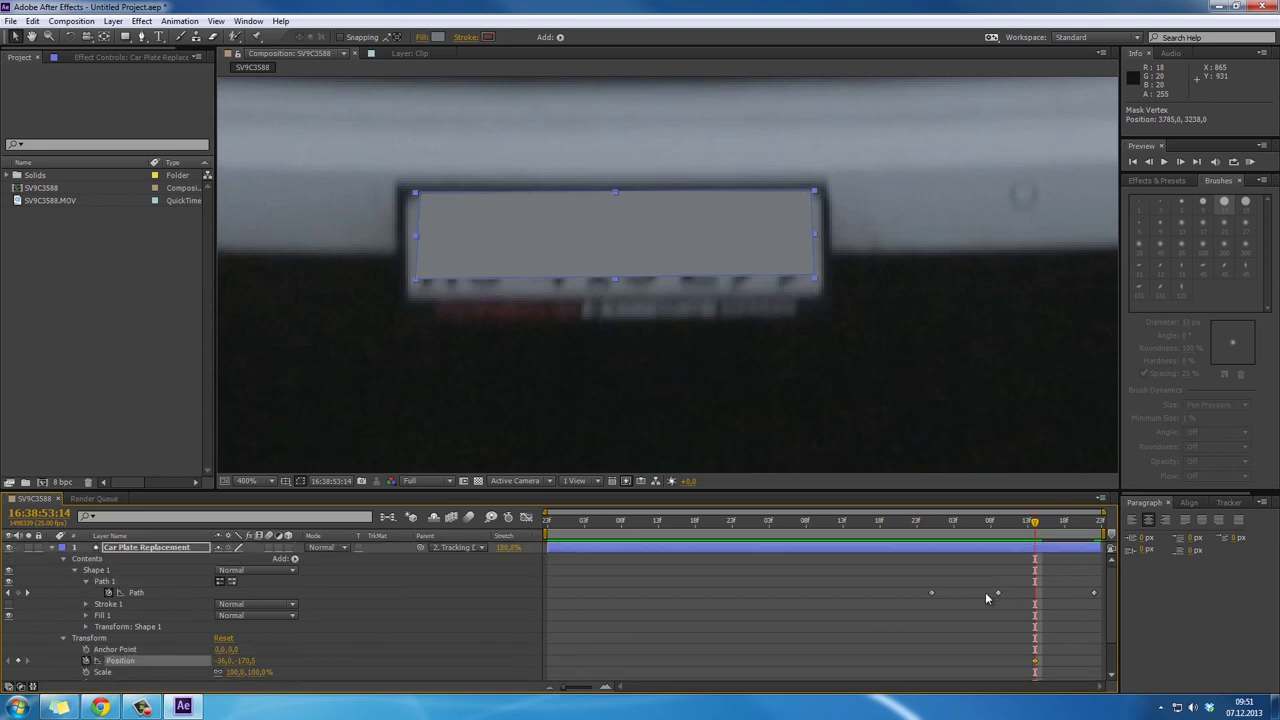
drag(716, 248, 717, 259)
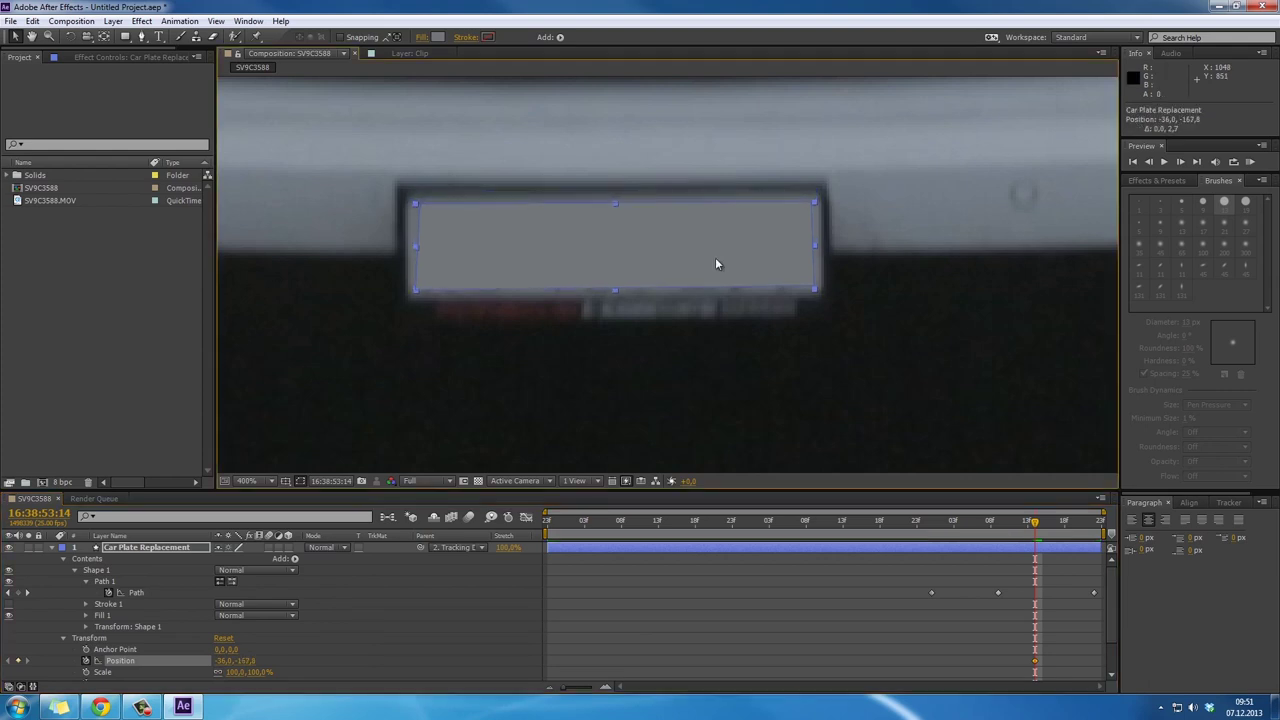
Scrub back through the clip to check the cover, then undo the Position move and its keyframing
drag(1036, 524, 628, 530)
scroll(817, 351, down, 2)
click(648, 473)
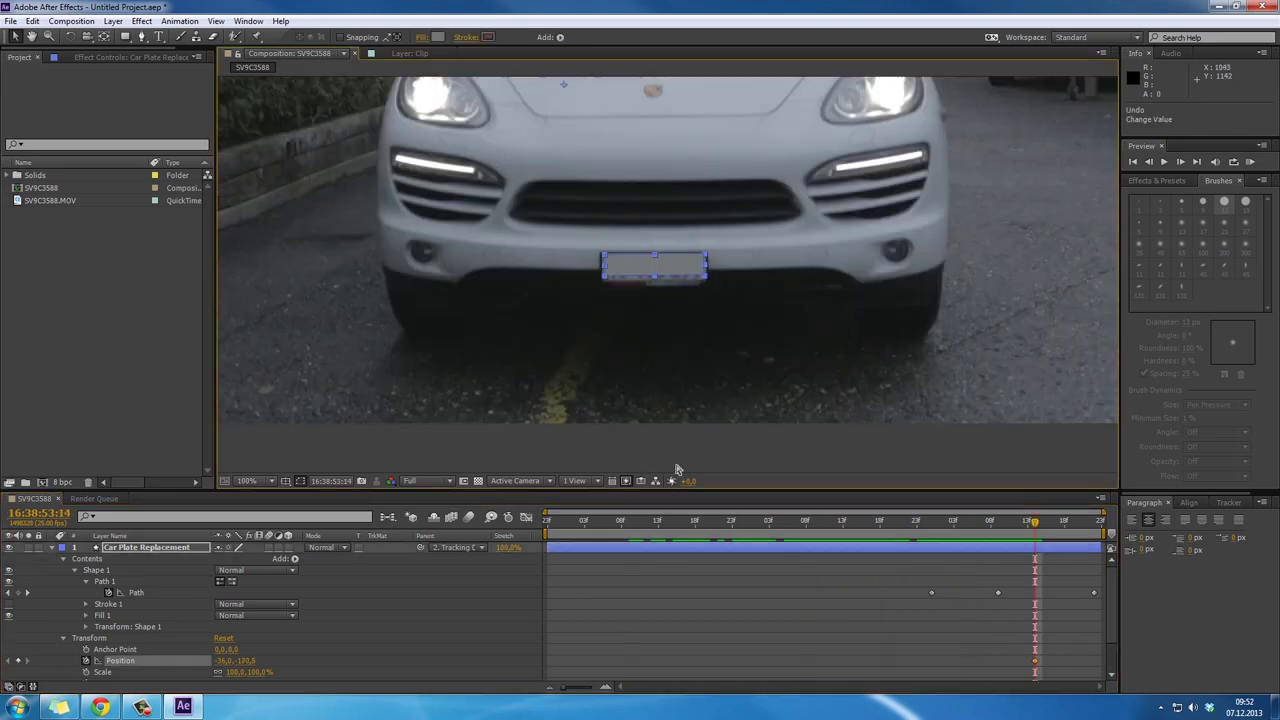
key(ctrl+z)
At 16:38:53:15, reshape the cover's path with the Pen tool so it hides the characters along the plate's lower edge
drag(988, 523, 1016, 567)
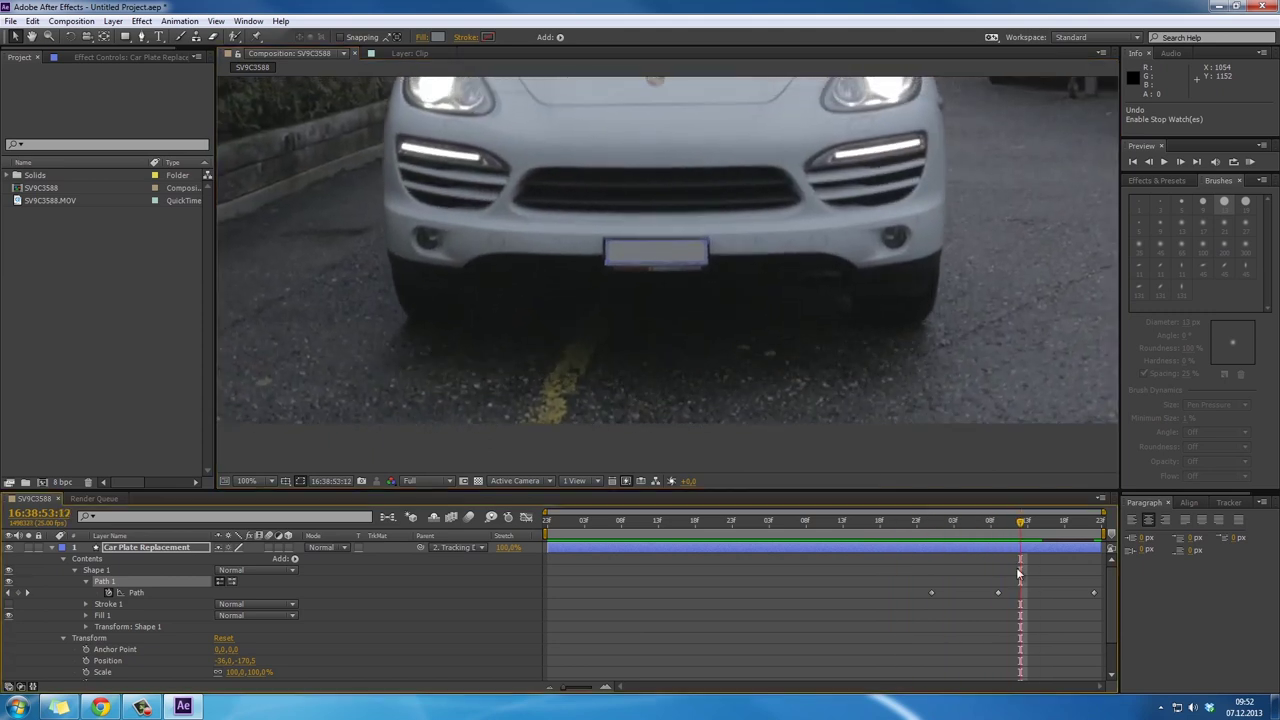
click(797, 458)
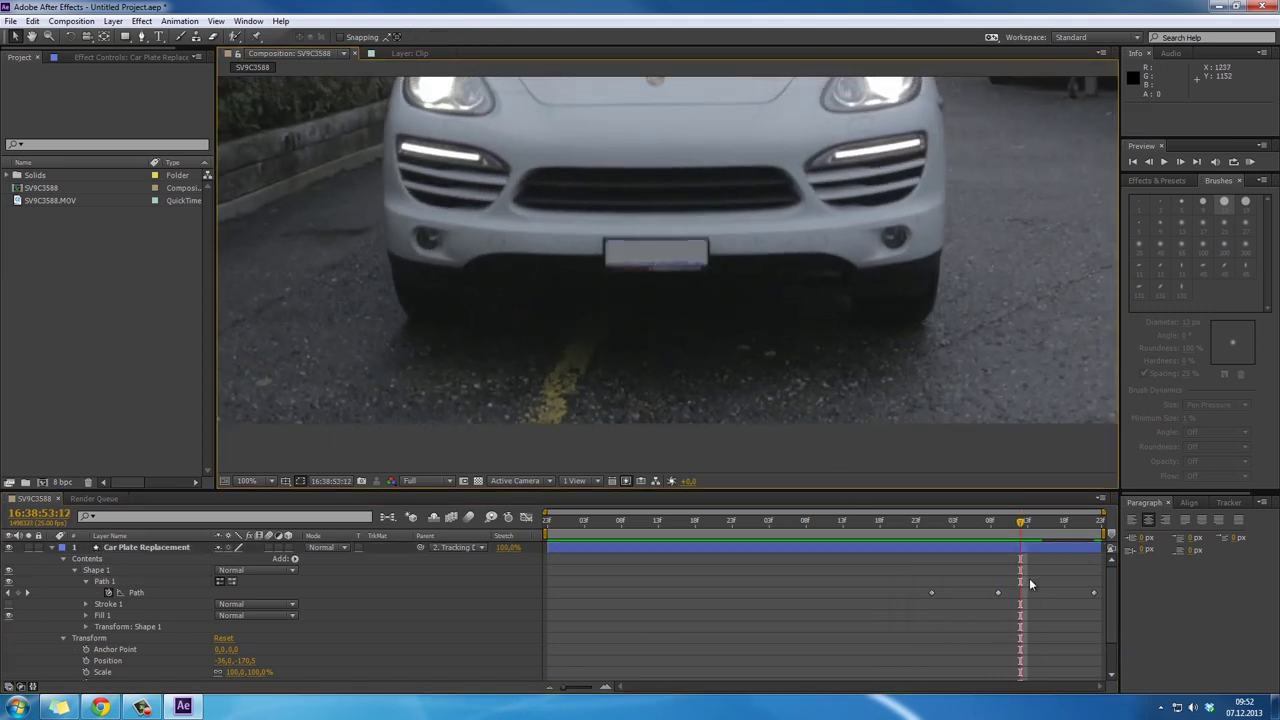
key(z)
click(635, 252)
click(640, 270)
key(h)
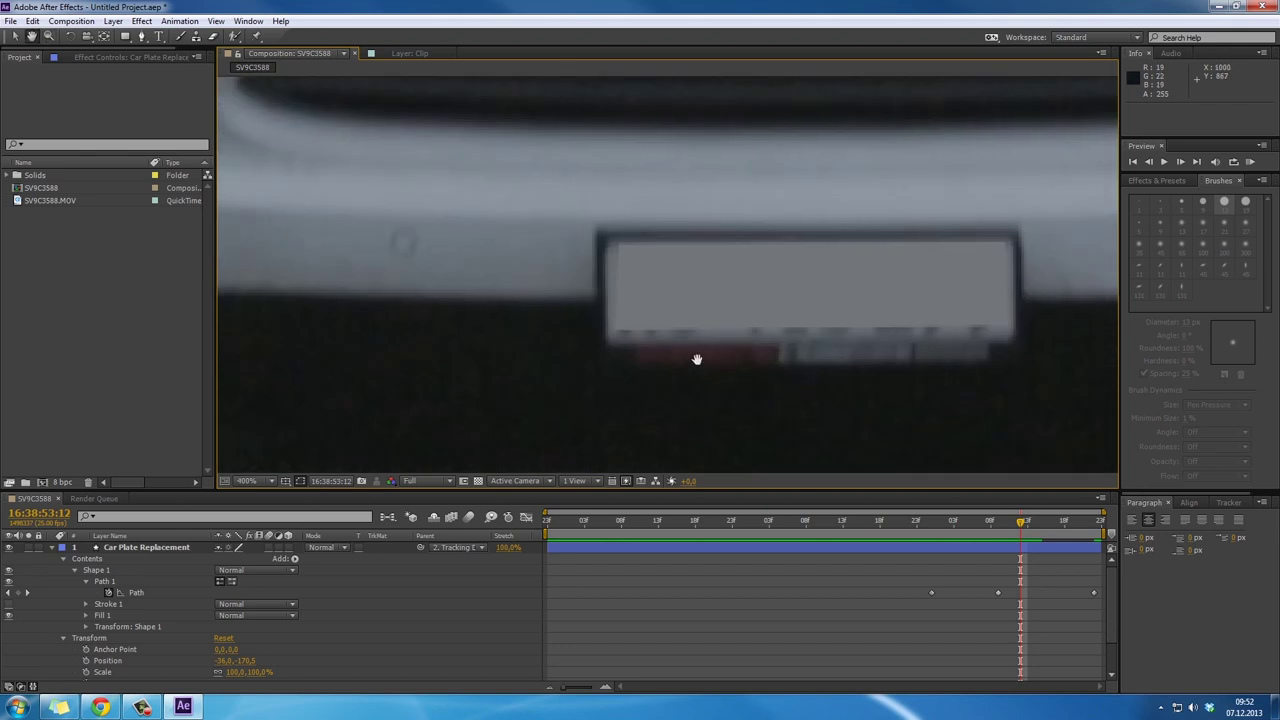
drag(697, 359, 514, 253)
key(v)
drag(1018, 522, 1040, 545)
click(600, 342)
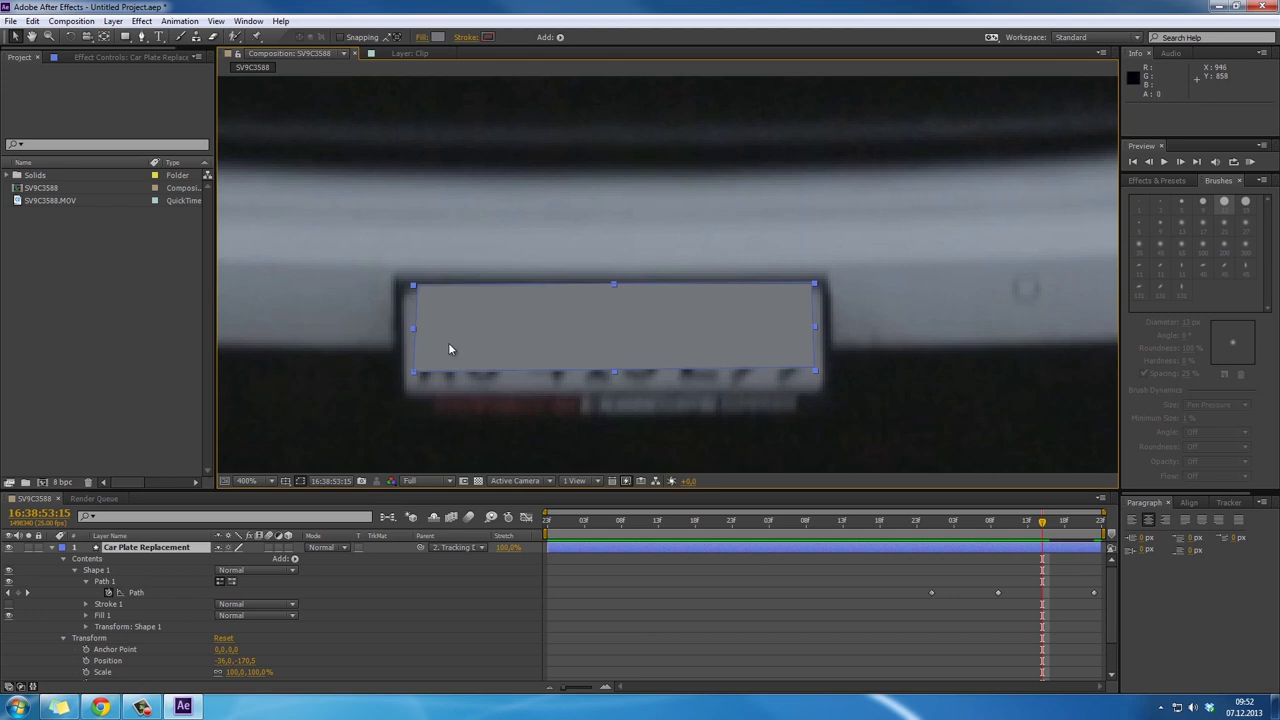
key(g)
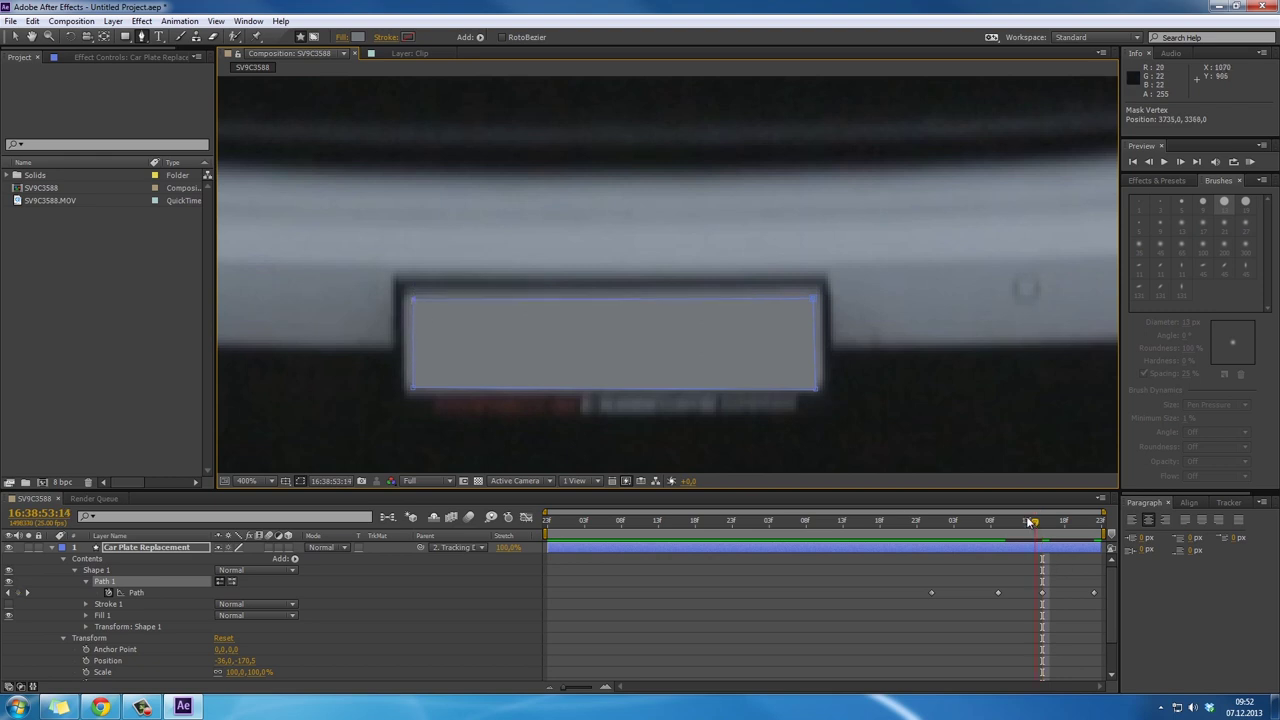
At 16:38:53:11, raise the shape path's two lower corner points slightly to keep the cover within the plate
drag(1031, 521, 1009, 510)
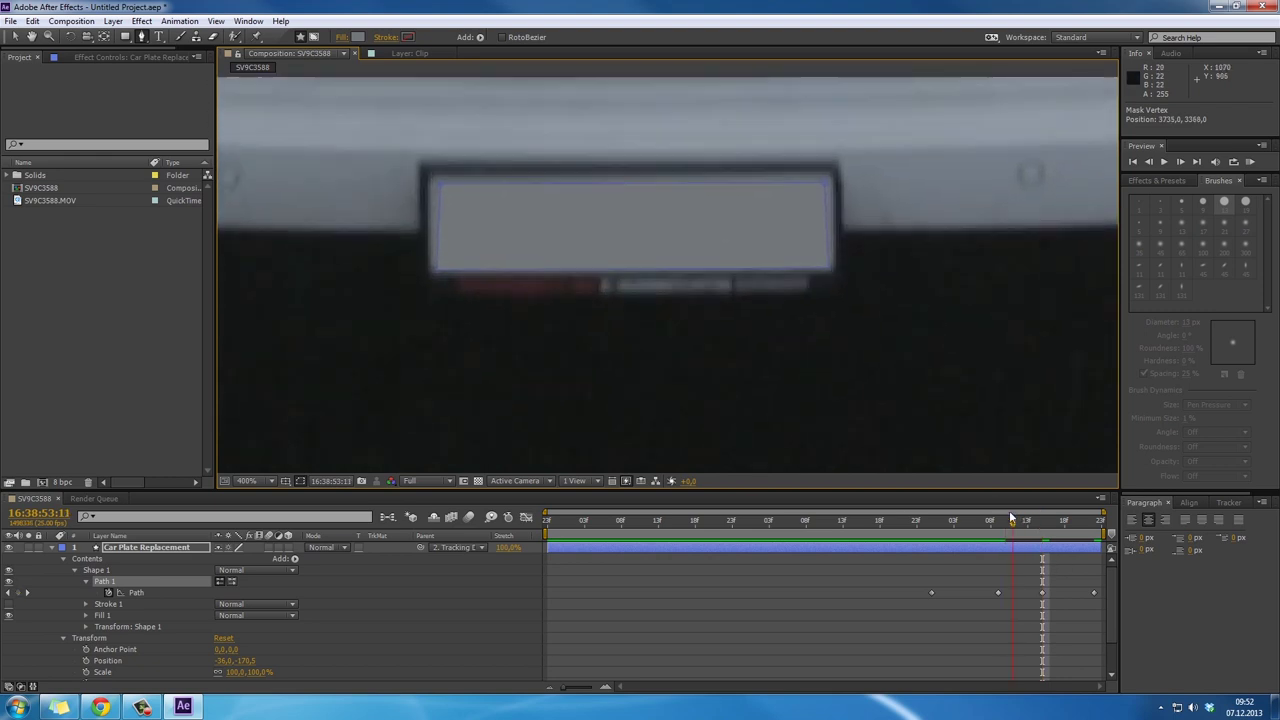
drag(829, 272, 829, 270)
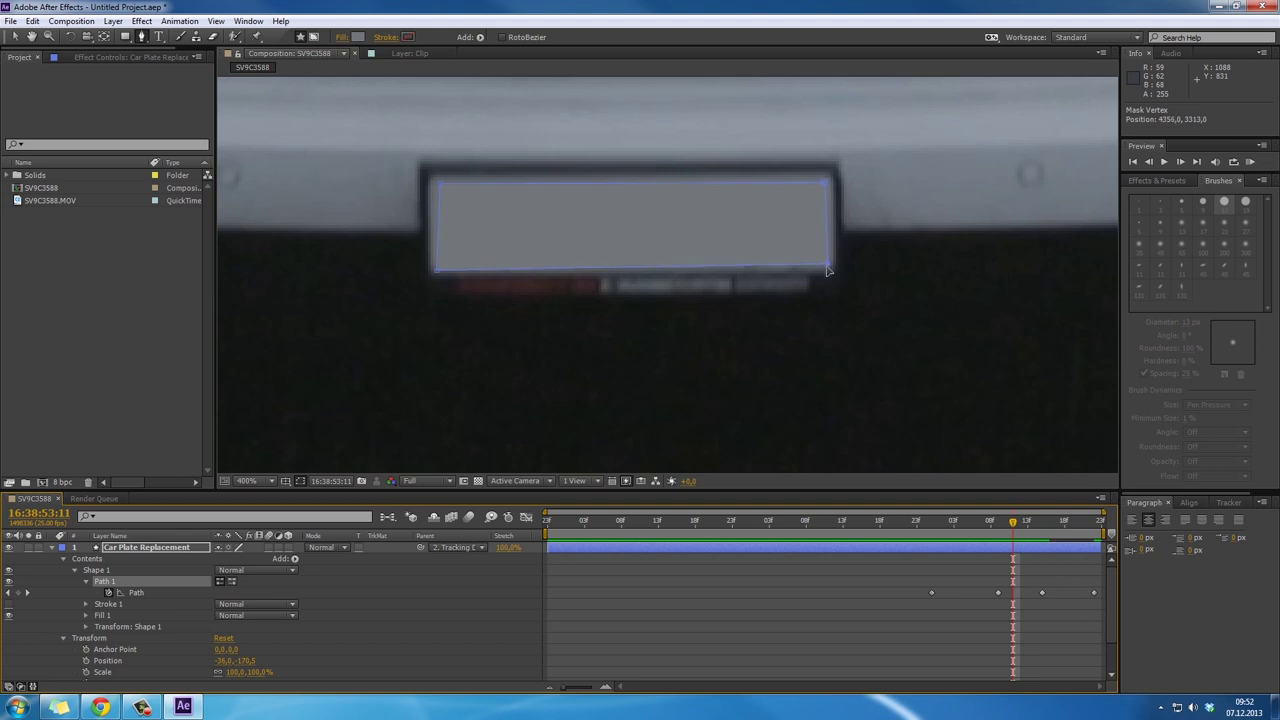
drag(437, 271, 437, 266)
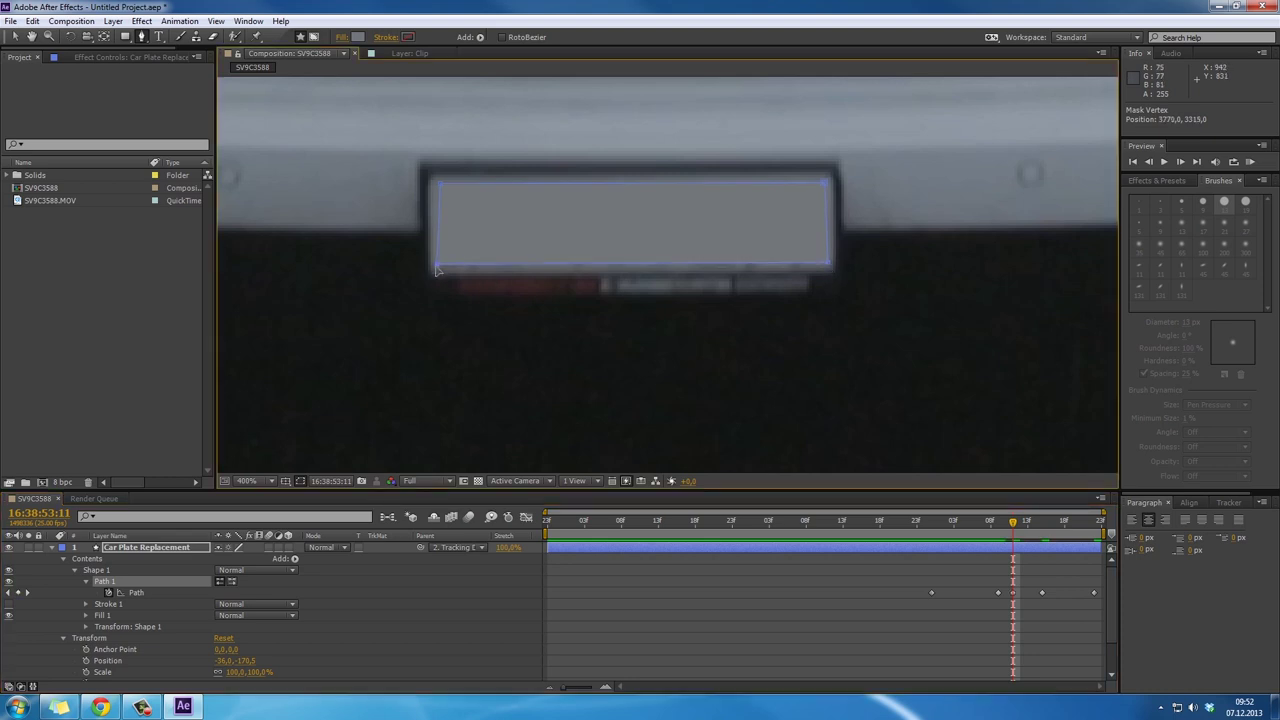
Scrub through the clip up to 16:38:53:22 to check how well the cover follows the plate
drag(1006, 518, 932, 506)
key(slash)
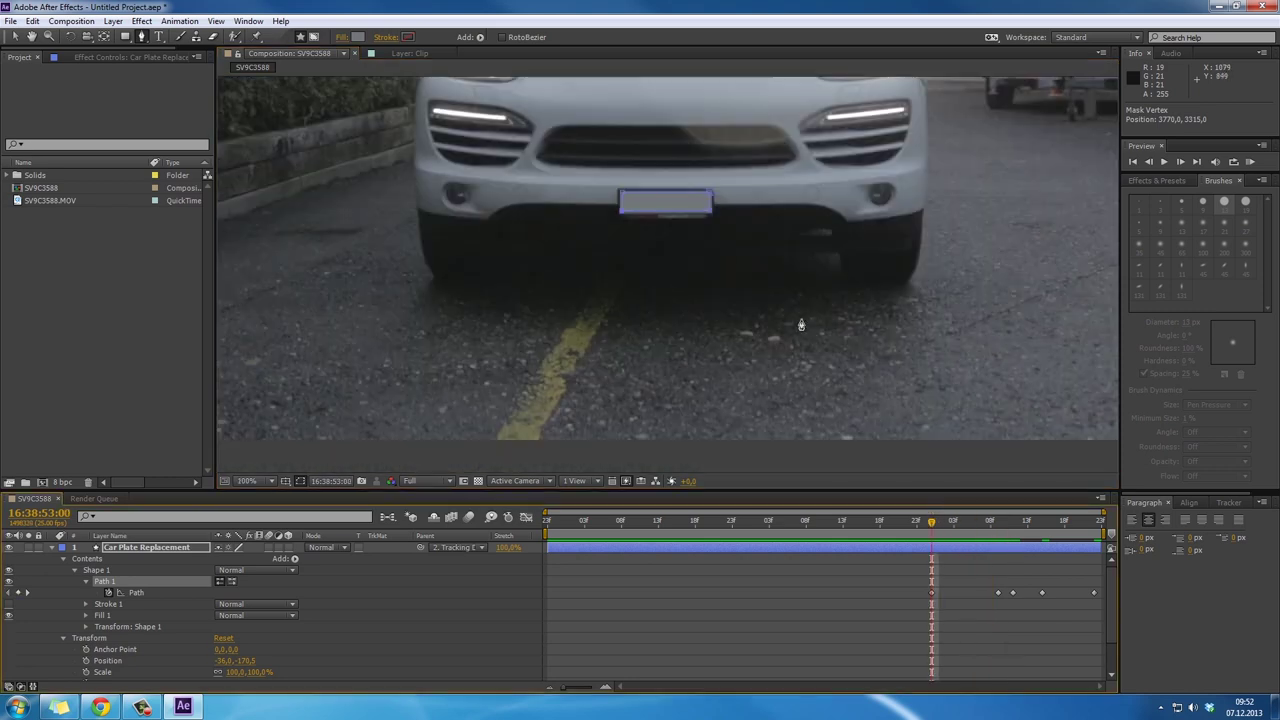
key(v)
click(931, 450)
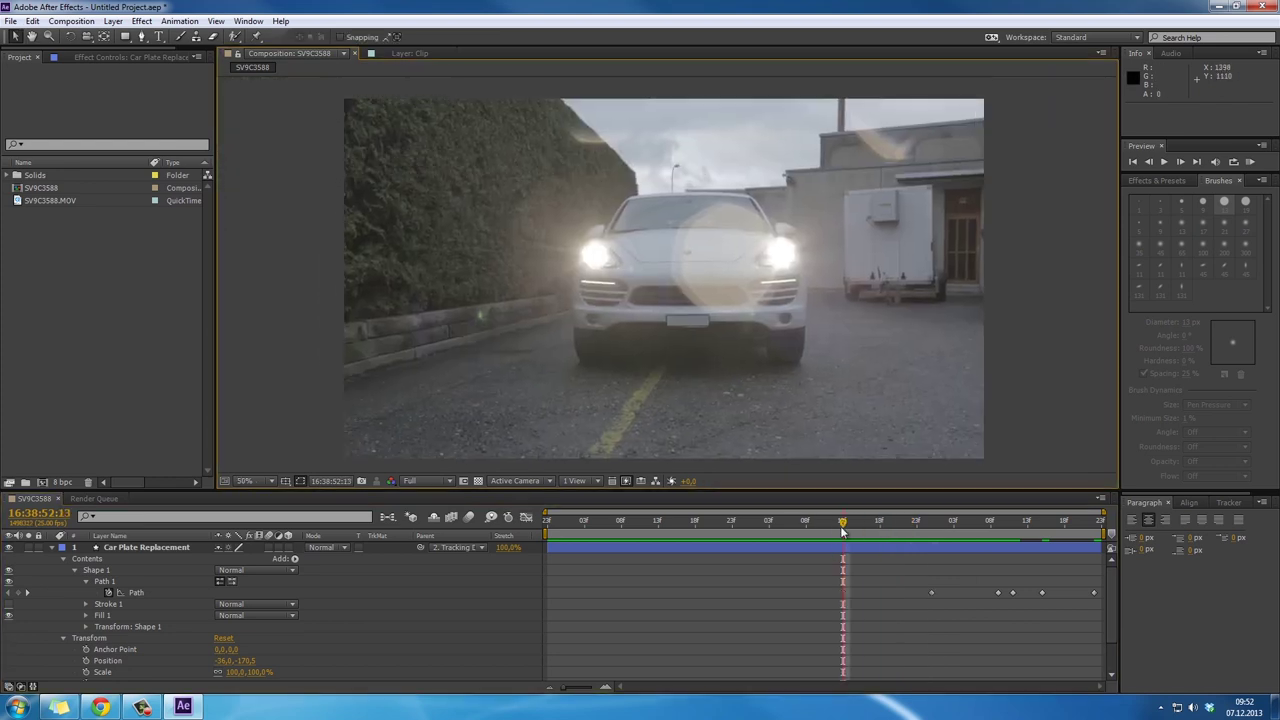
drag(622, 520, 1093, 540)
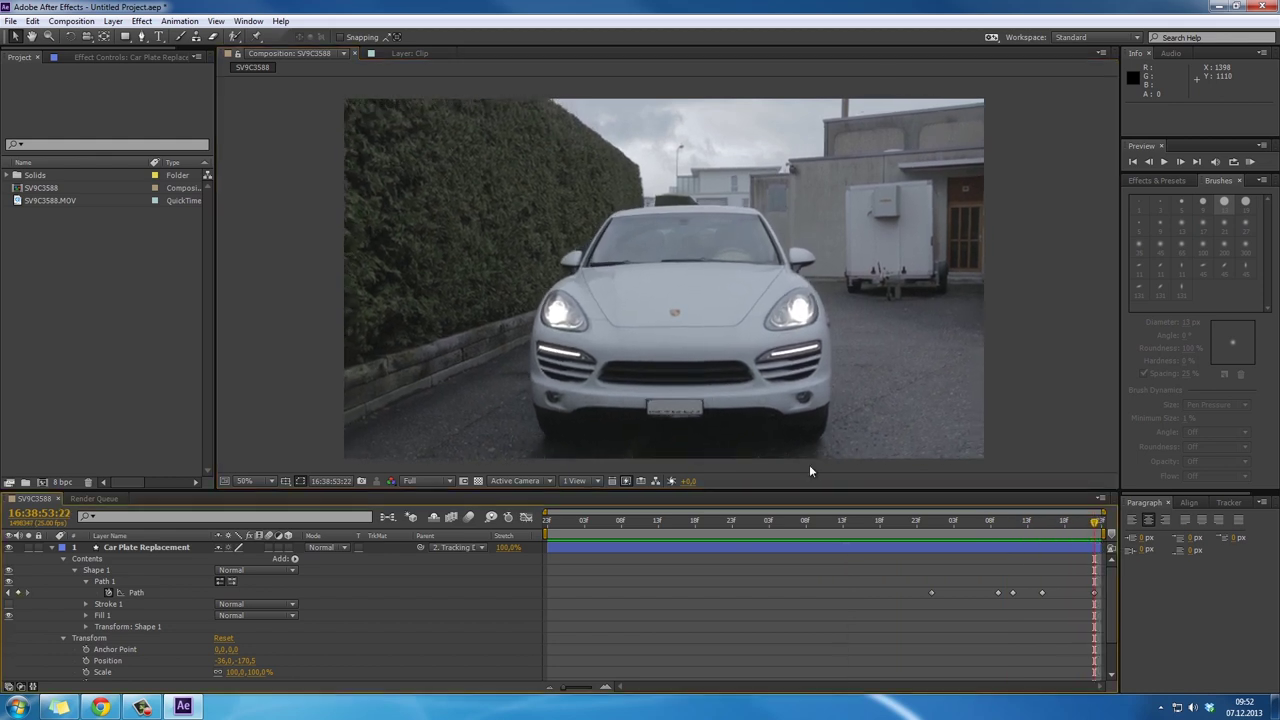
At 16:38:53:22, lower all four corner points of the cover's path with the Pen tool so it hides the plate characters
scroll(674, 426, up, 2)
drag(732, 432, 686, 180)
scroll(691, 404, up, 1)
scroll(691, 405, down, 1)
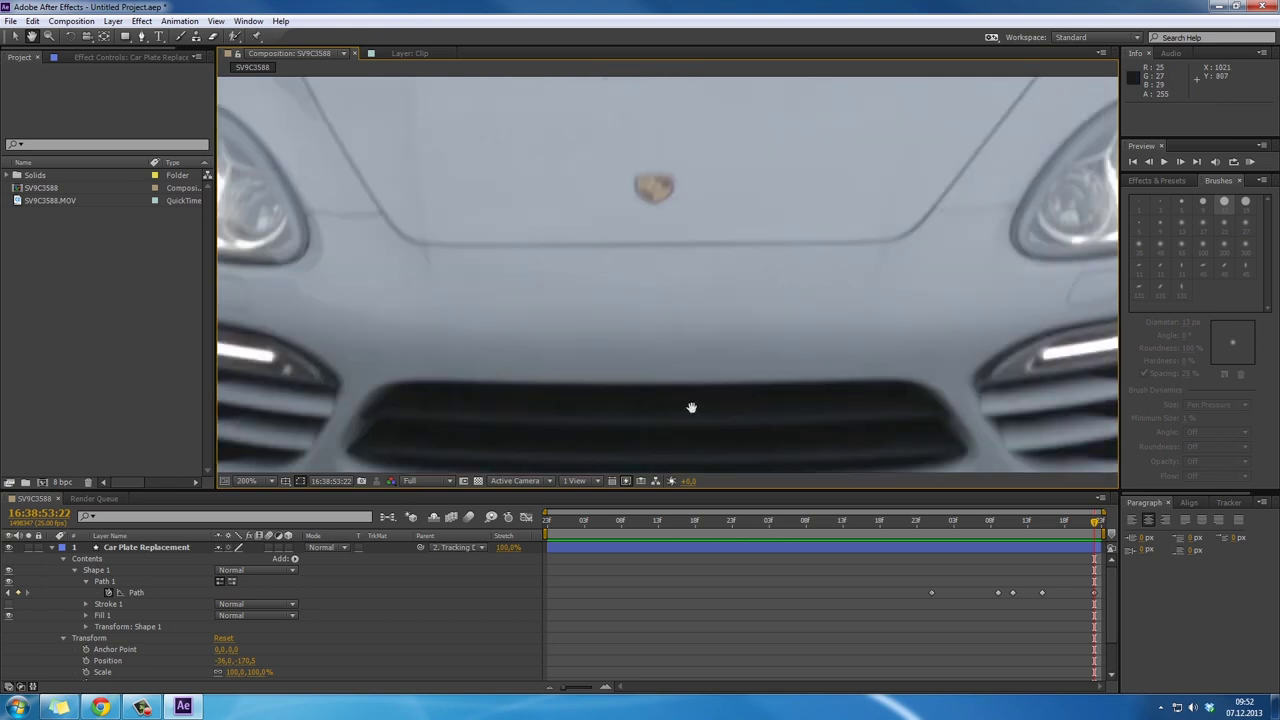
drag(691, 407, 642, 3)
scroll(627, 300, up, 1)
click(619, 283)
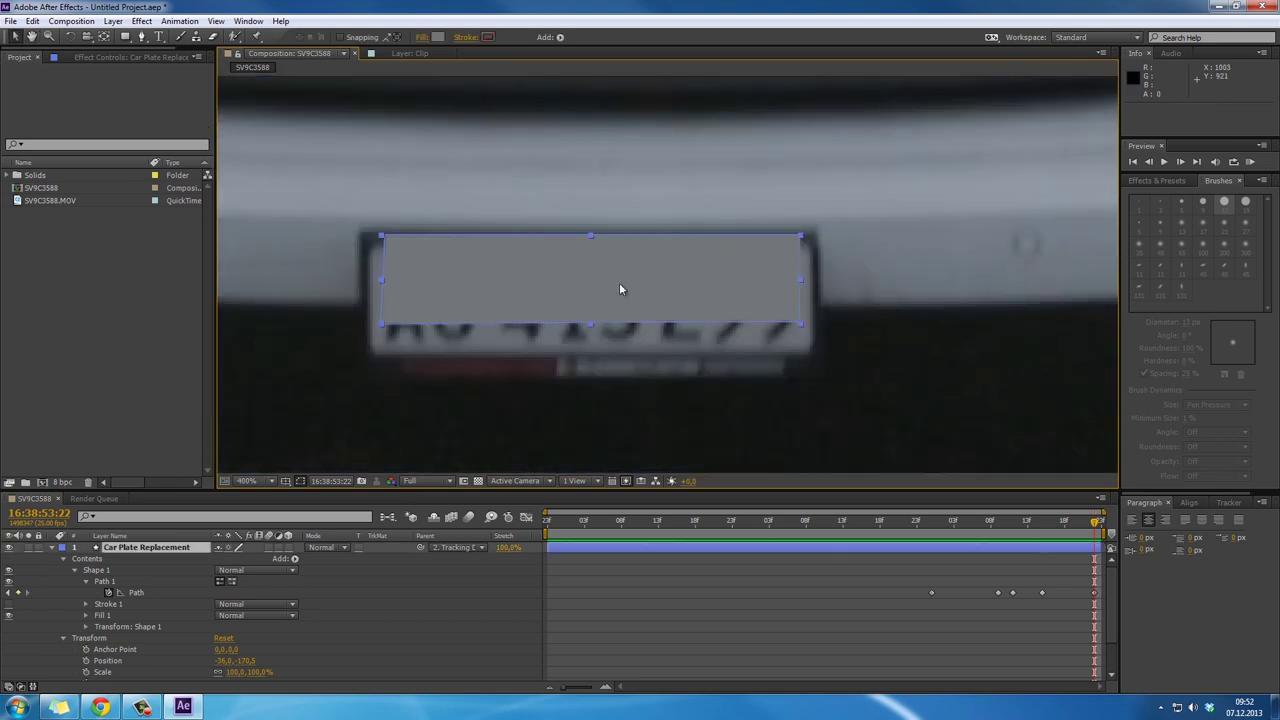
key(g)
drag(800, 324, 804, 346)
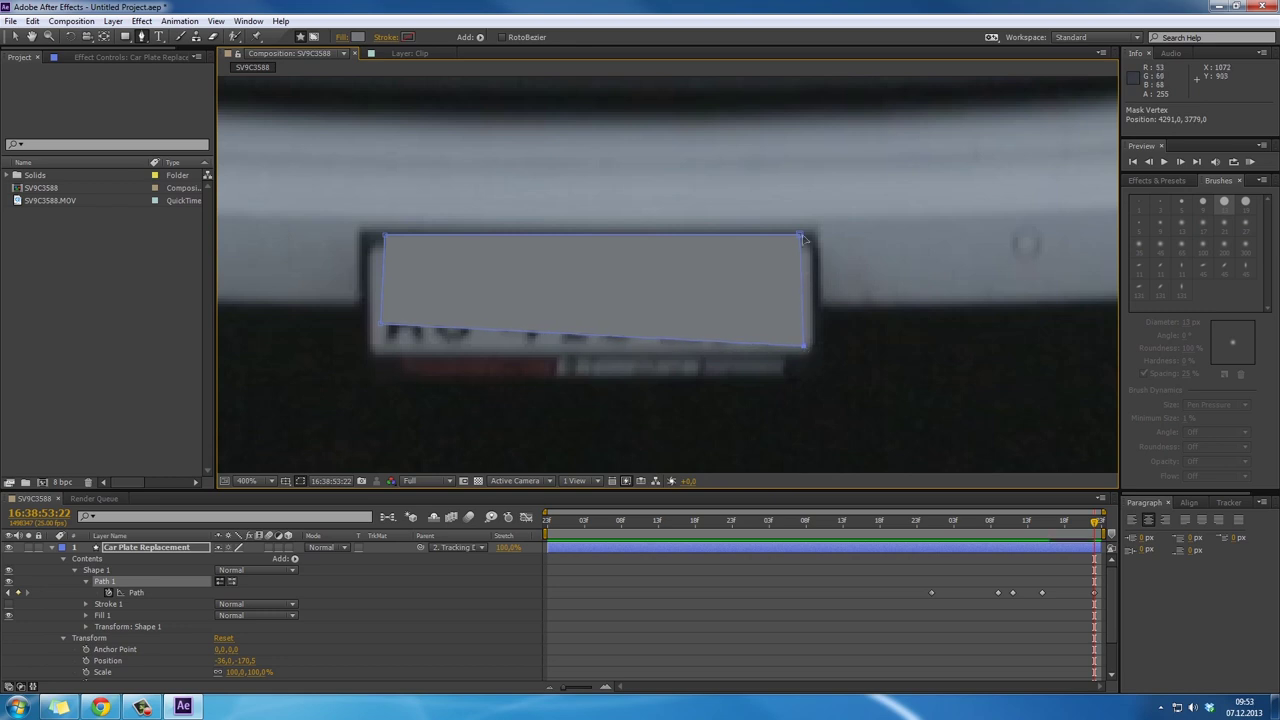
drag(800, 235, 802, 252)
drag(384, 236, 378, 255)
drag(380, 327, 378, 349)
Check the cover in the full frame at 16:38:53:17 and scrub through the clip's last frames
mouse_move(1057, 520)
mouse_down()
mouse_move(1021, 520)
mouse_move(1057, 523)
mouse_up()
scroll(811, 331, down, 6)
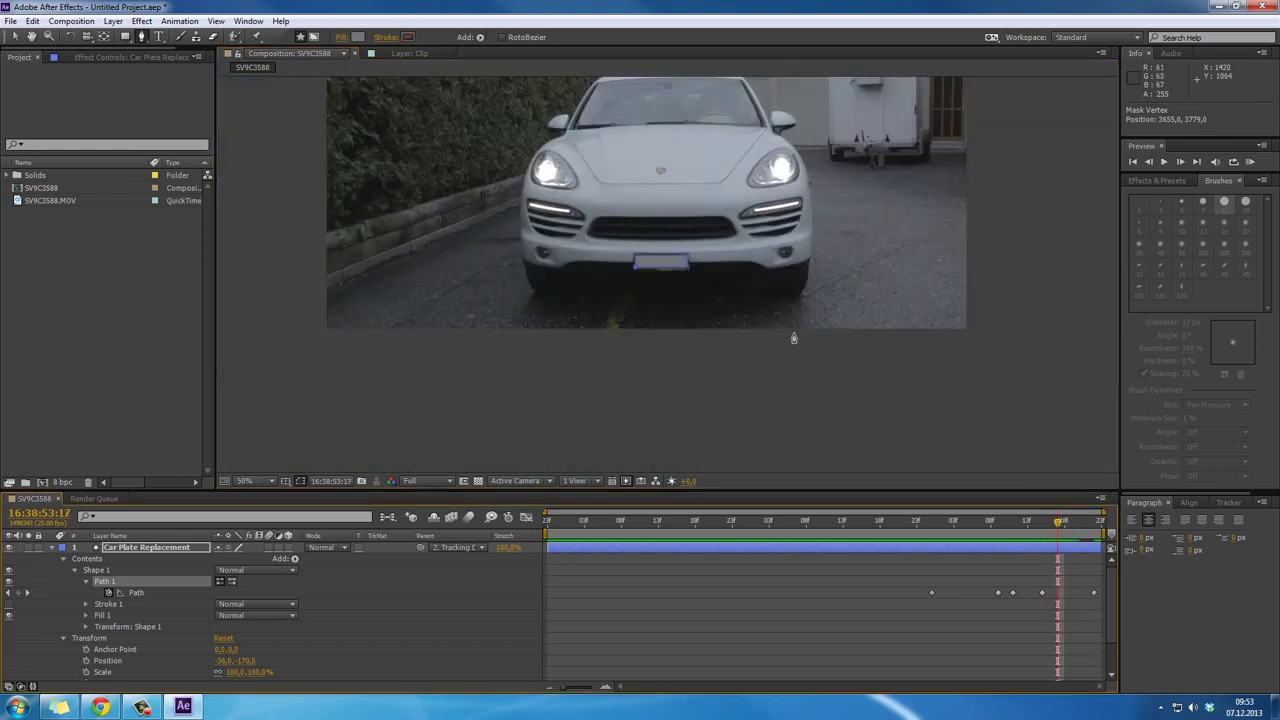
key(v)
click(769, 366)
click(772, 390)
key(space)
drag(715, 264, 731, 382)
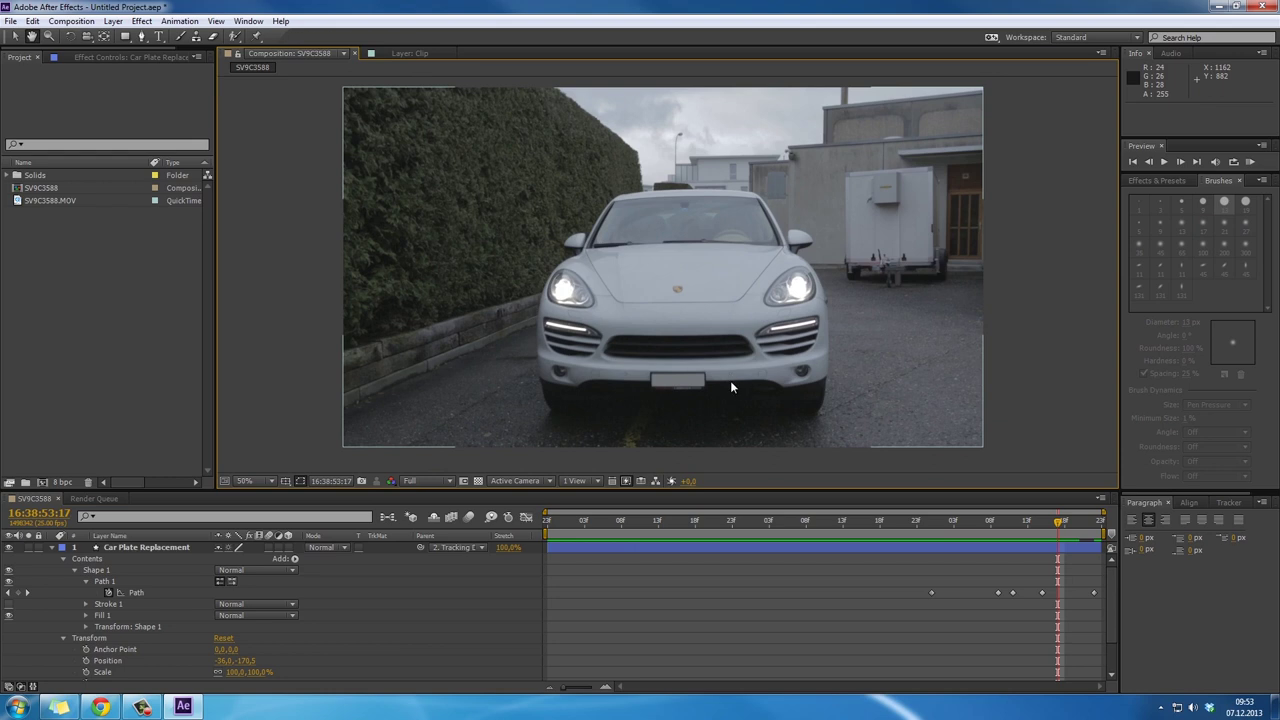
key(v)
drag(969, 518, 1087, 541)
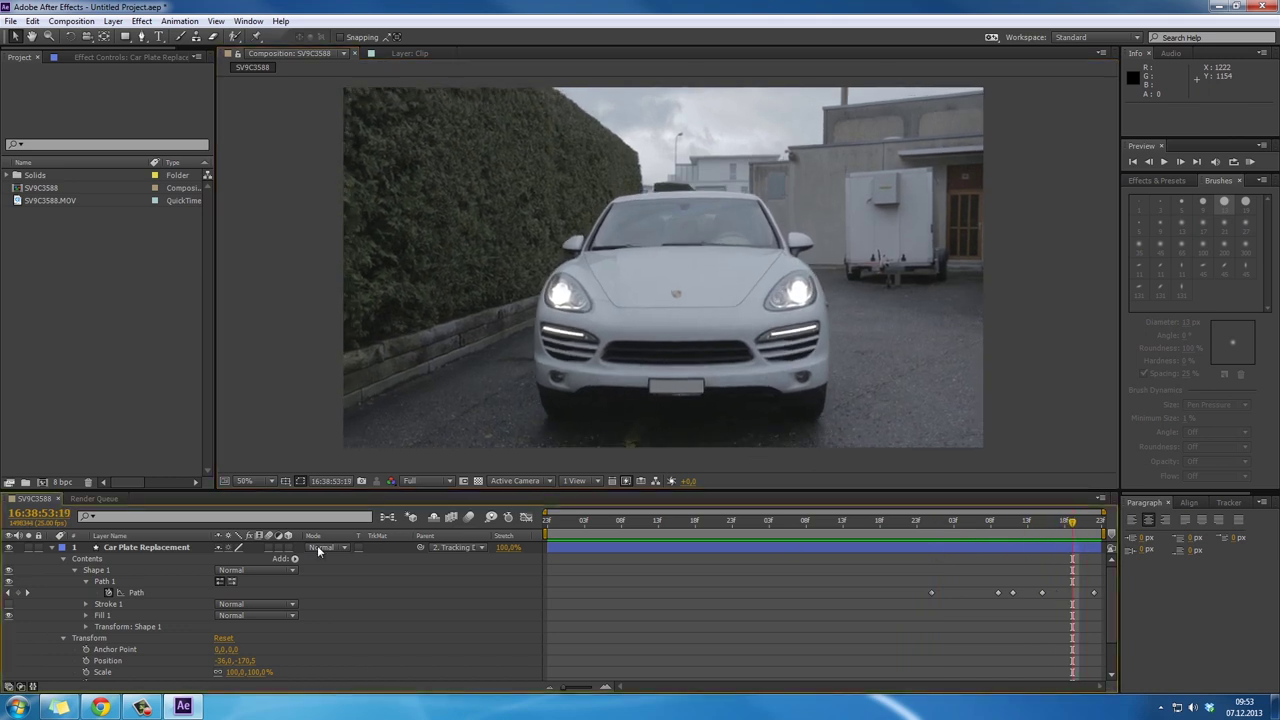
Collapse the properties of the Car Plate Replacement layer and select the layer
click(61, 548)
click(100, 549)
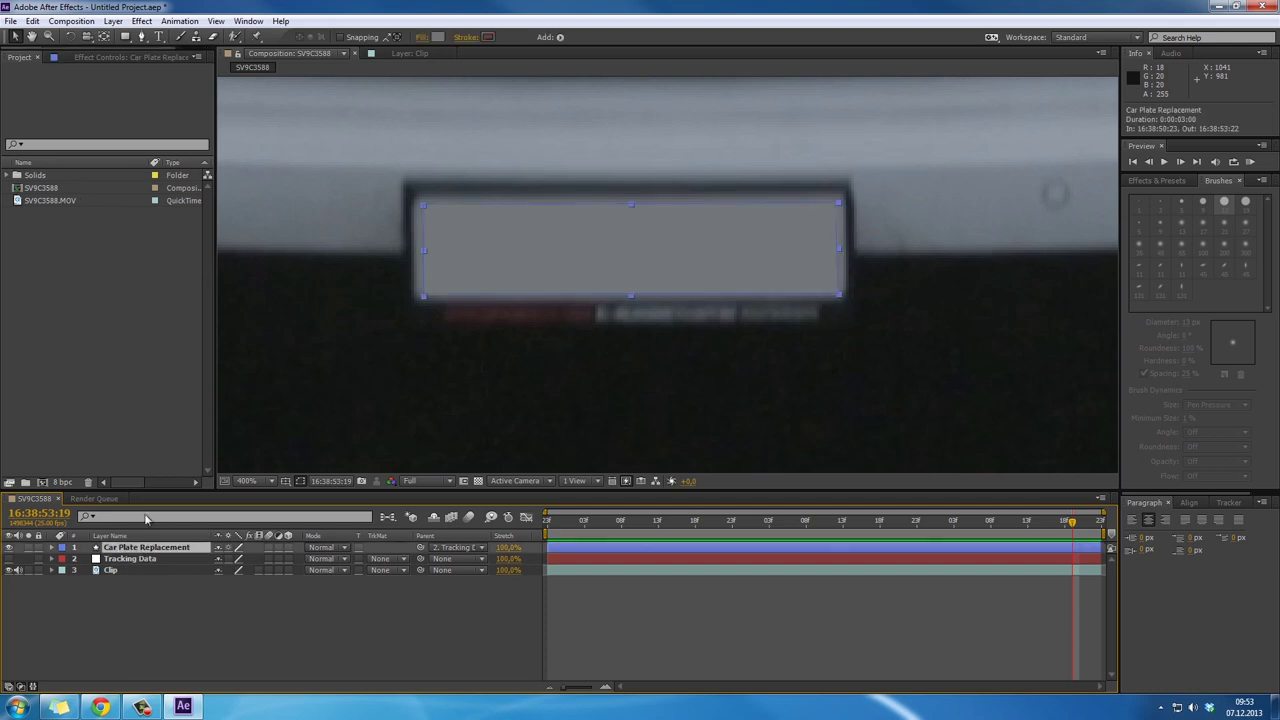
click(126, 37)
drag(128, 43, 162, 77)
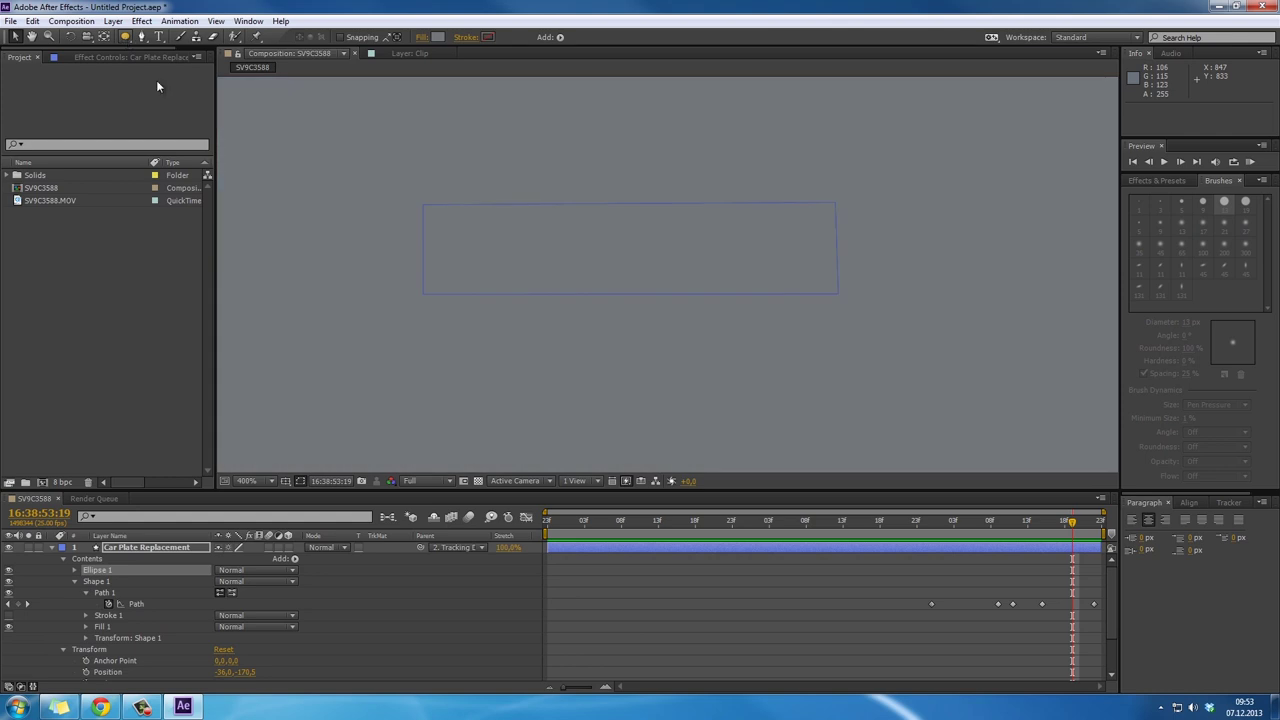
key(ctrl+z)
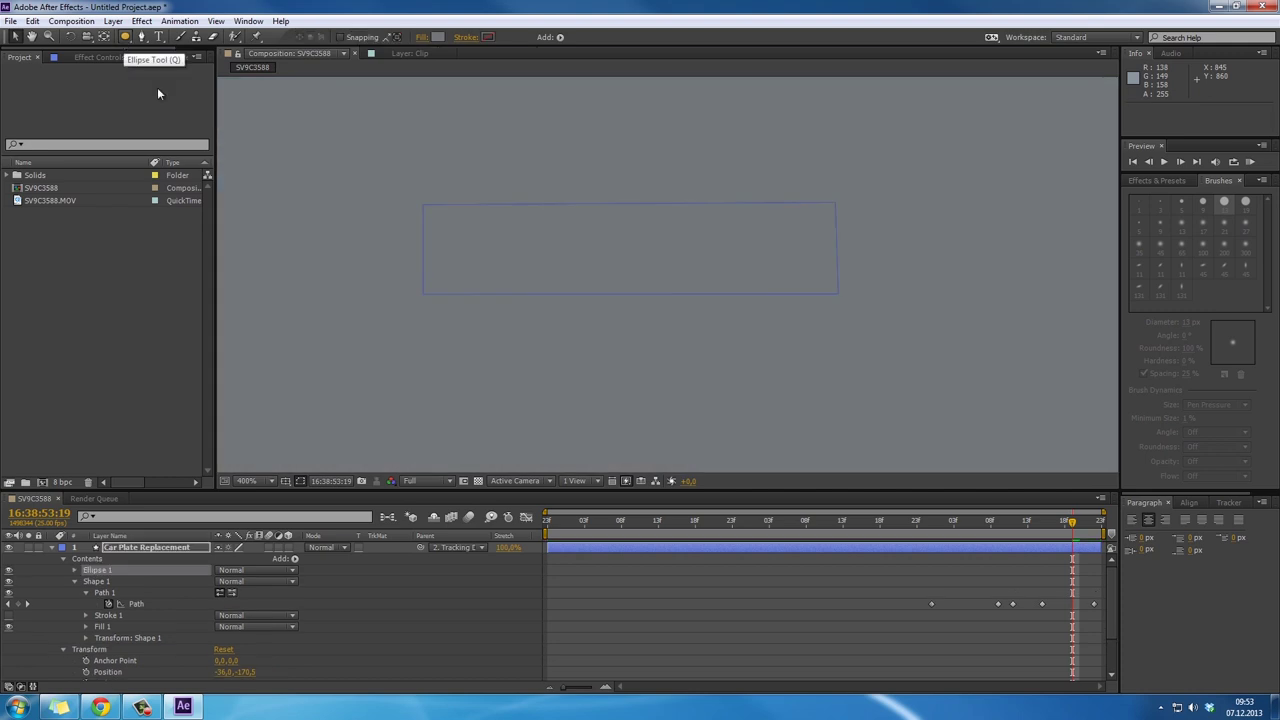
scroll(356, 290, down, 8)
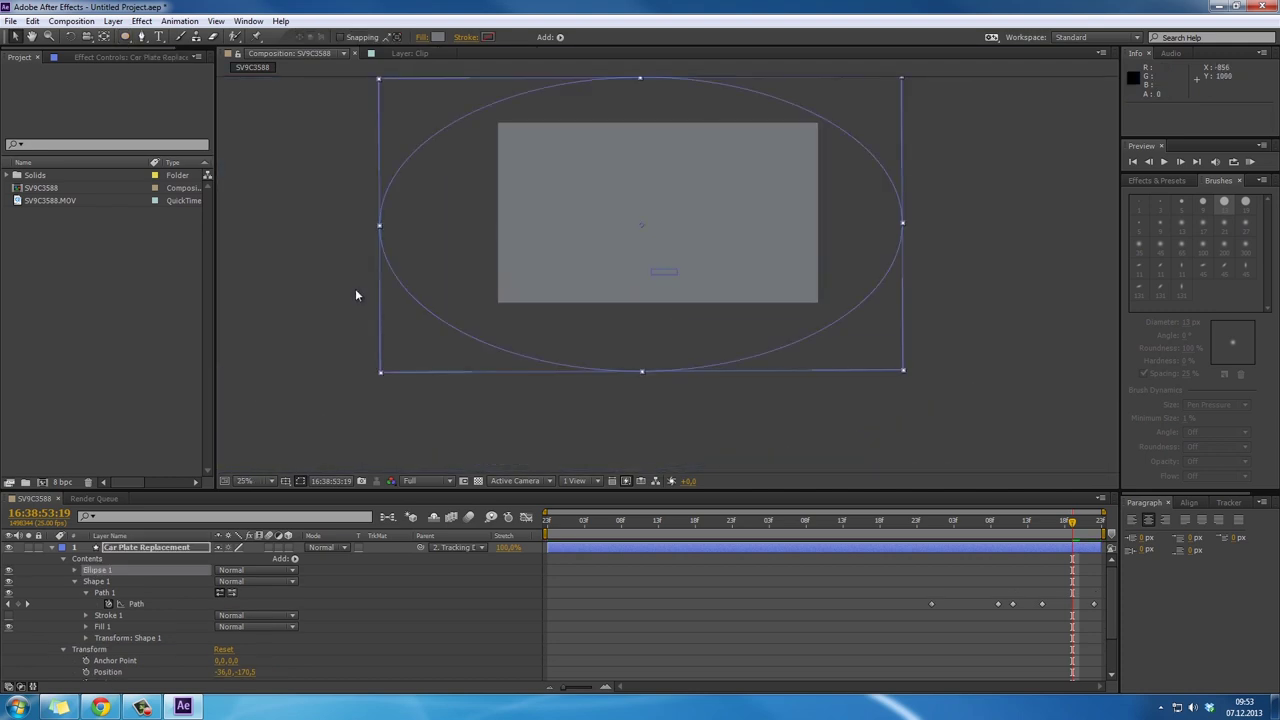
key(ctrl+z)
scroll(654, 251, up, 8)
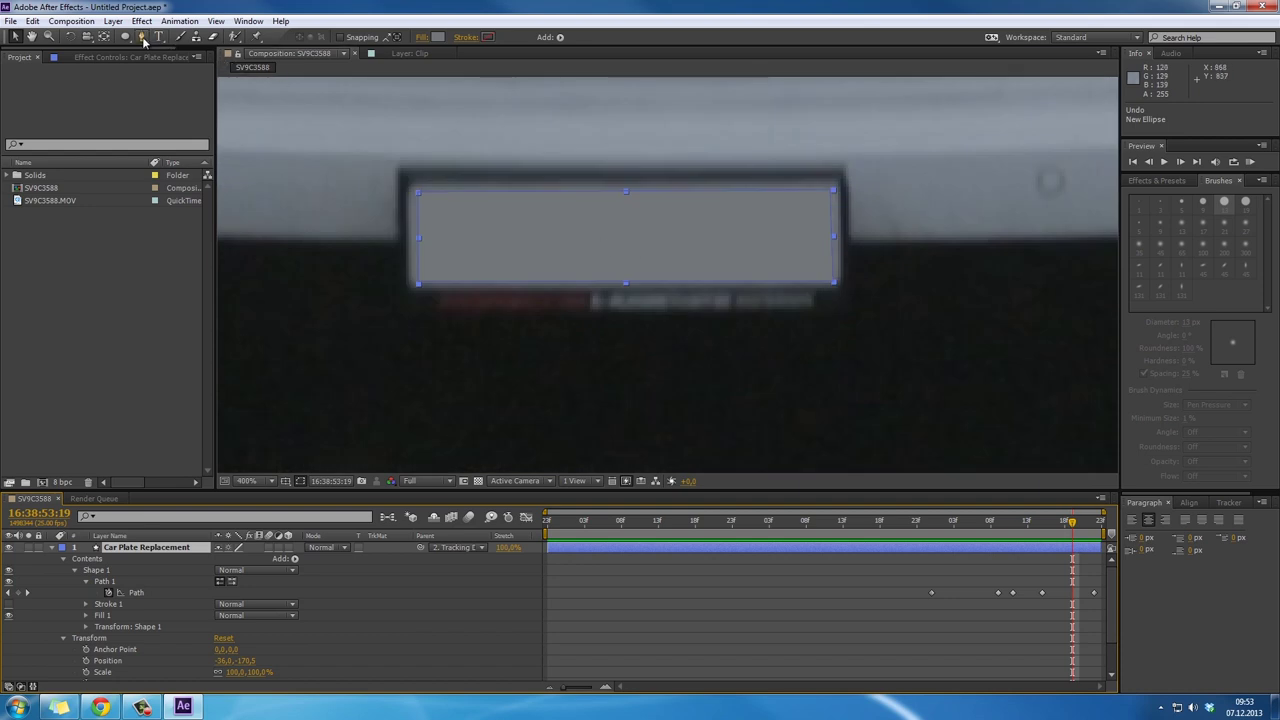
Draw a rounded-rectangle mask over the plate cover on the Car Plate Replacement layer, using the shape tool's mask mode
drag(125, 36, 167, 77)
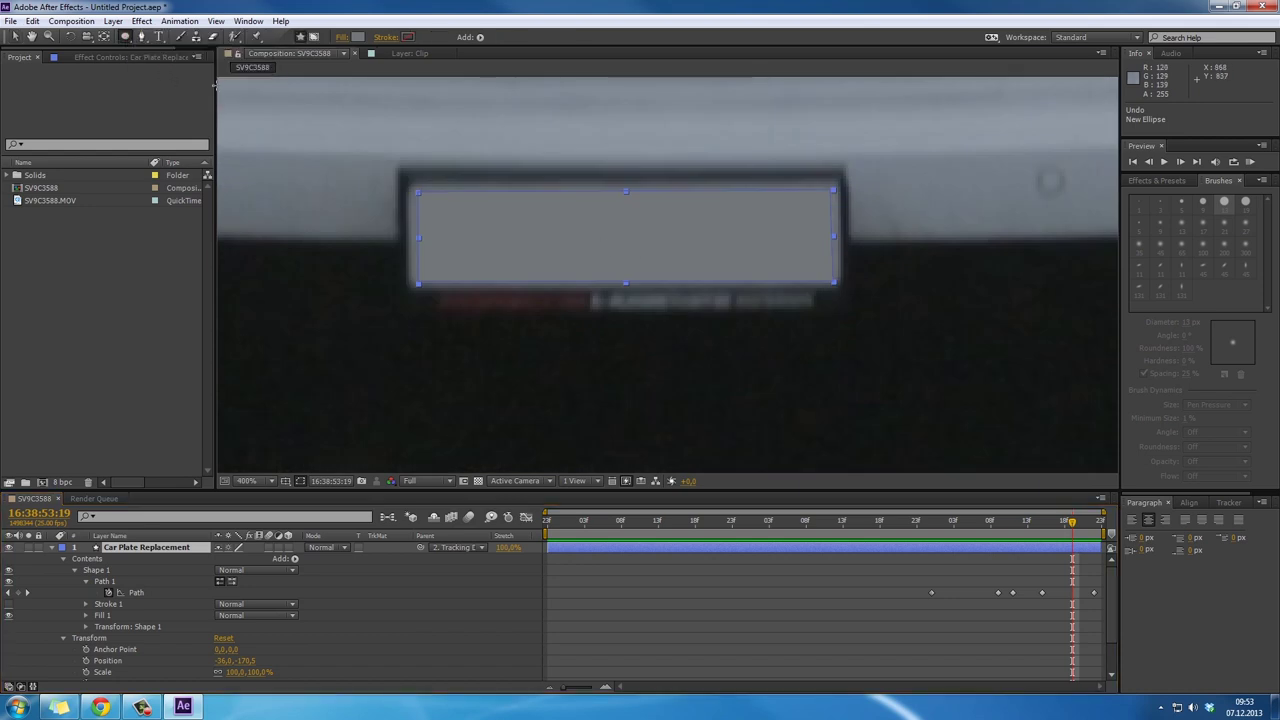
click(318, 40)
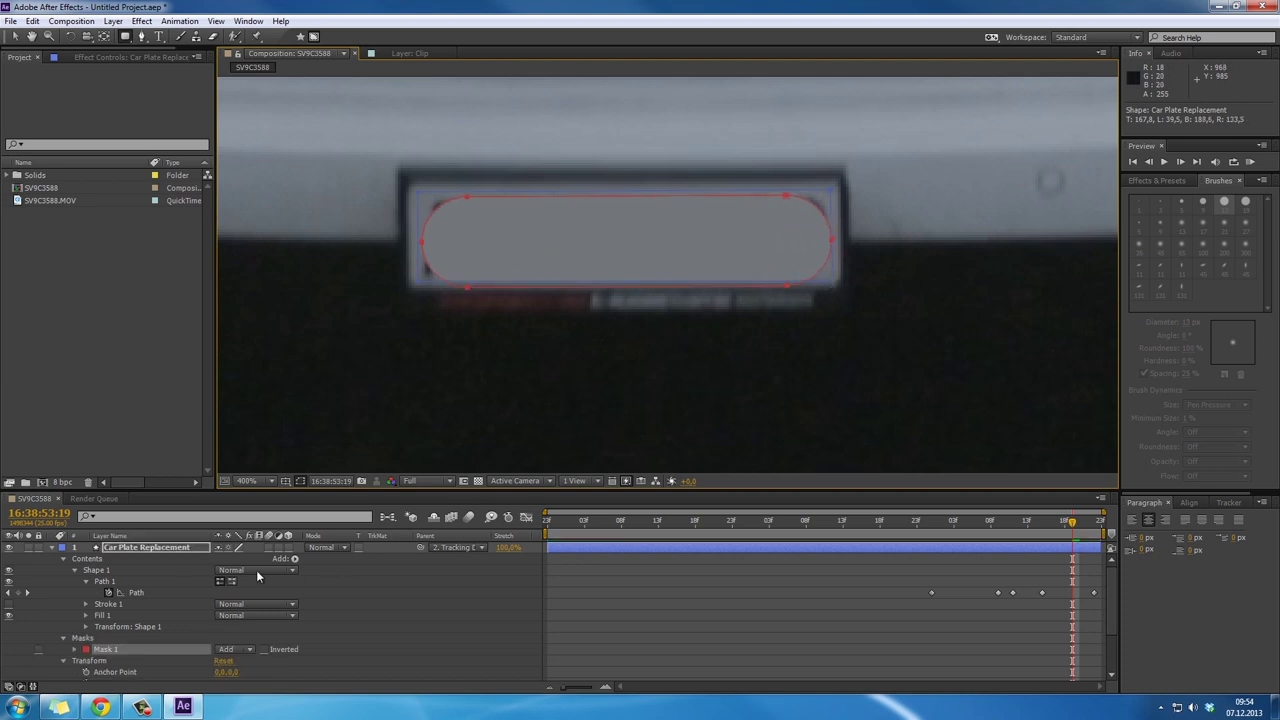
click(264, 649)
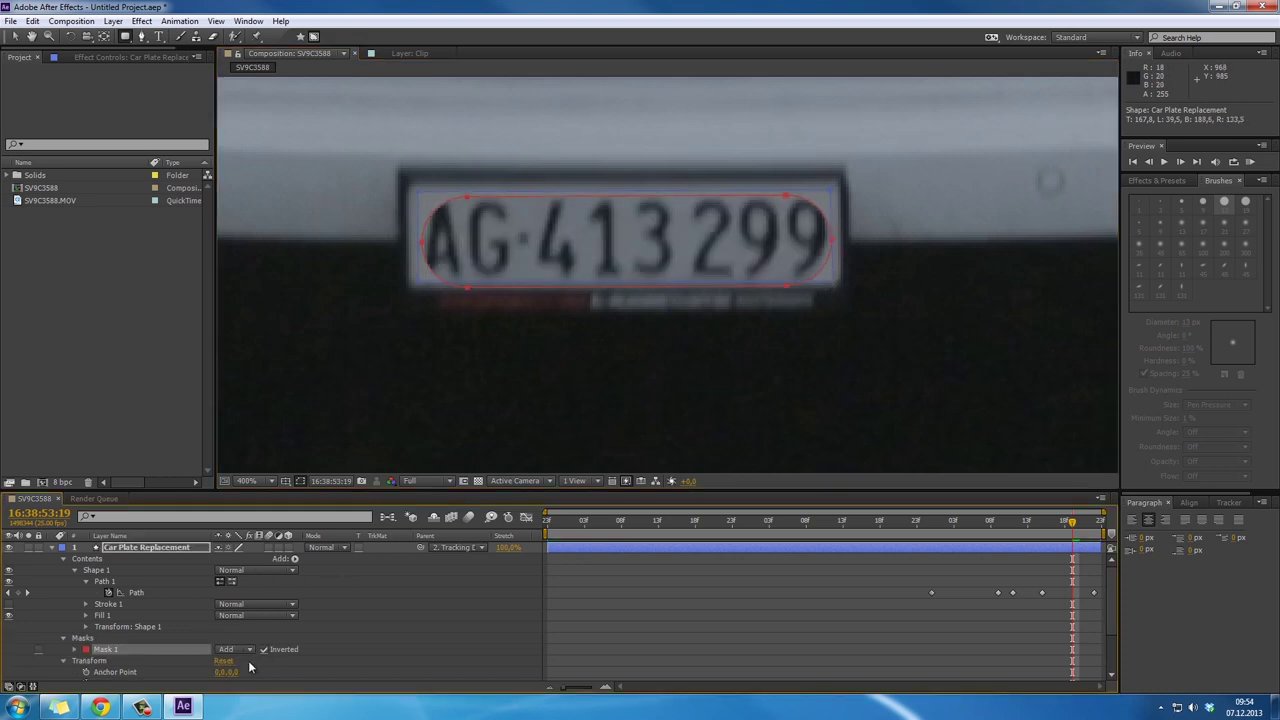
scroll(249, 667, down, 2)
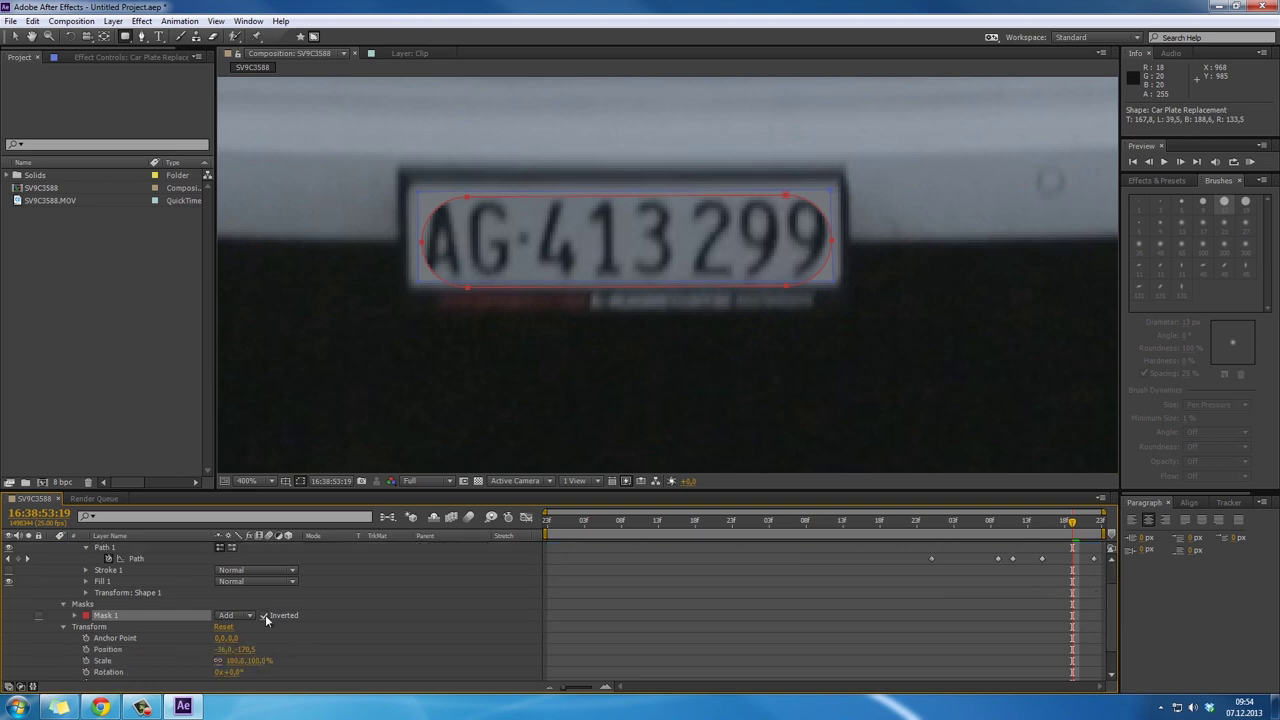
click(261, 615)
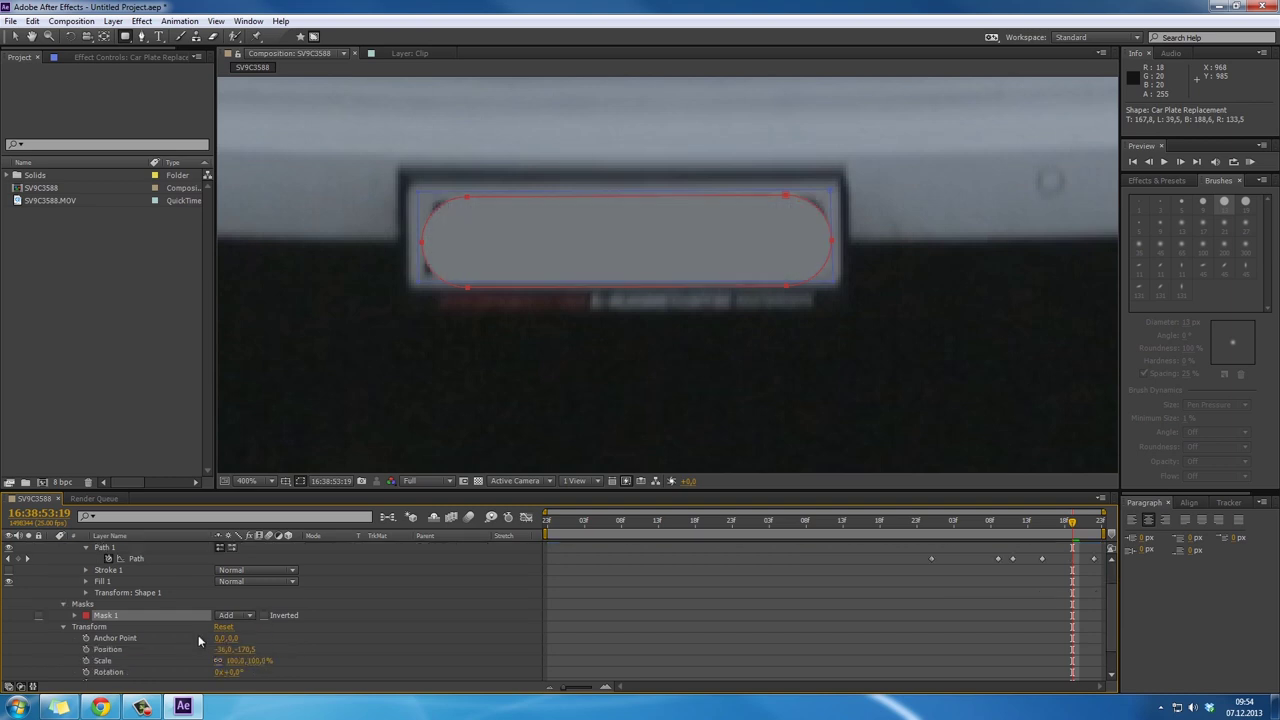
Set Mask 1's feather to 4.0 pixels and move its points outward to follow the plate's edges
key(f)
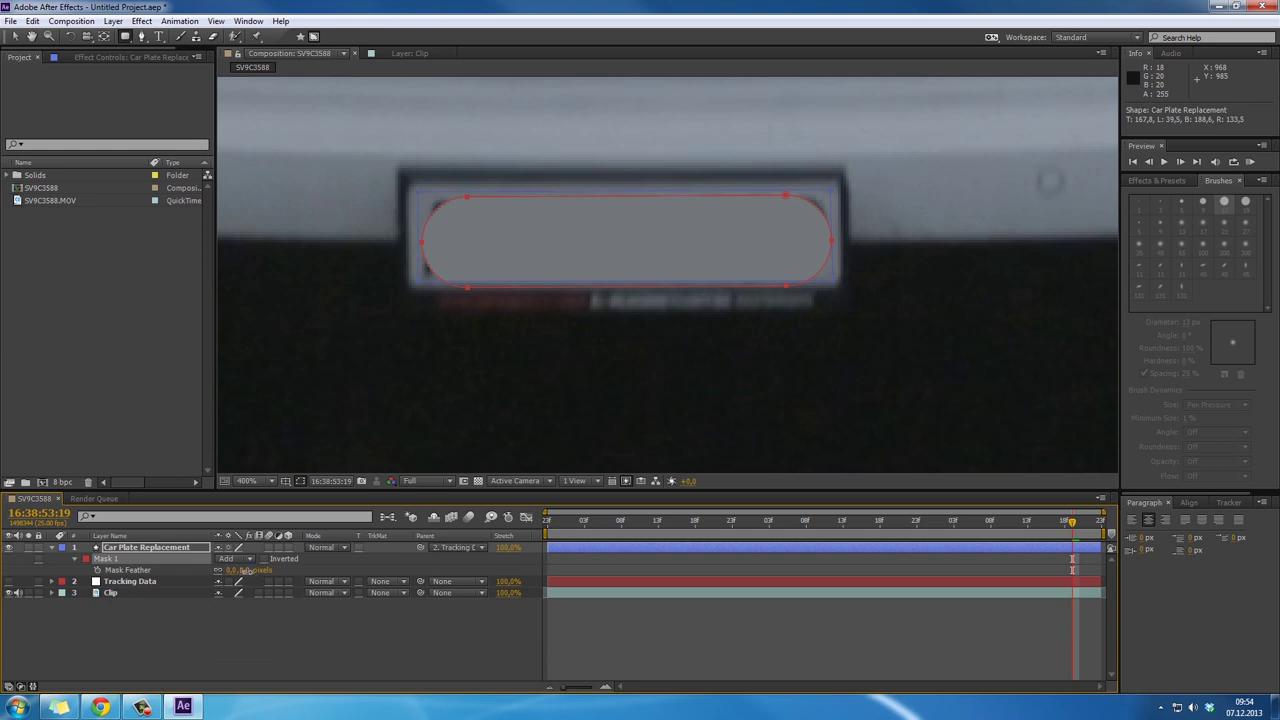
mouse_move(245, 575)
mouse_down()
mouse_move(261, 576)
mouse_move(227, 584)
mouse_up()
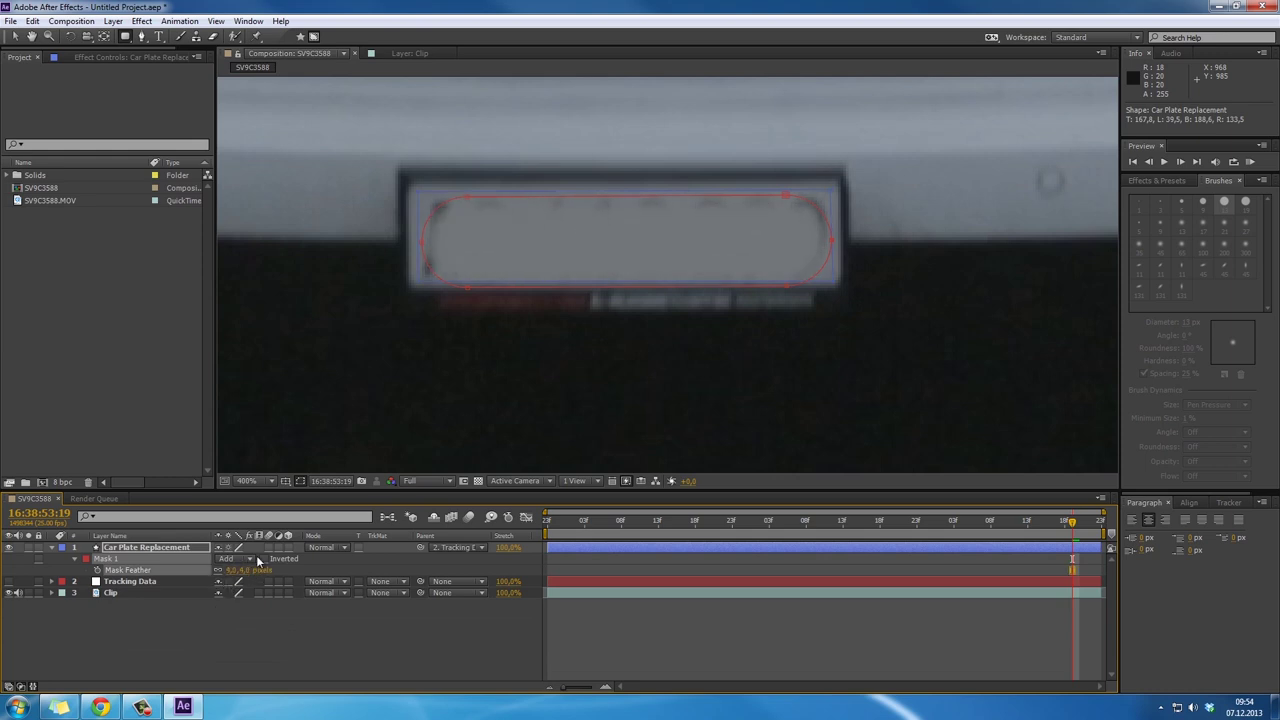
key(v)
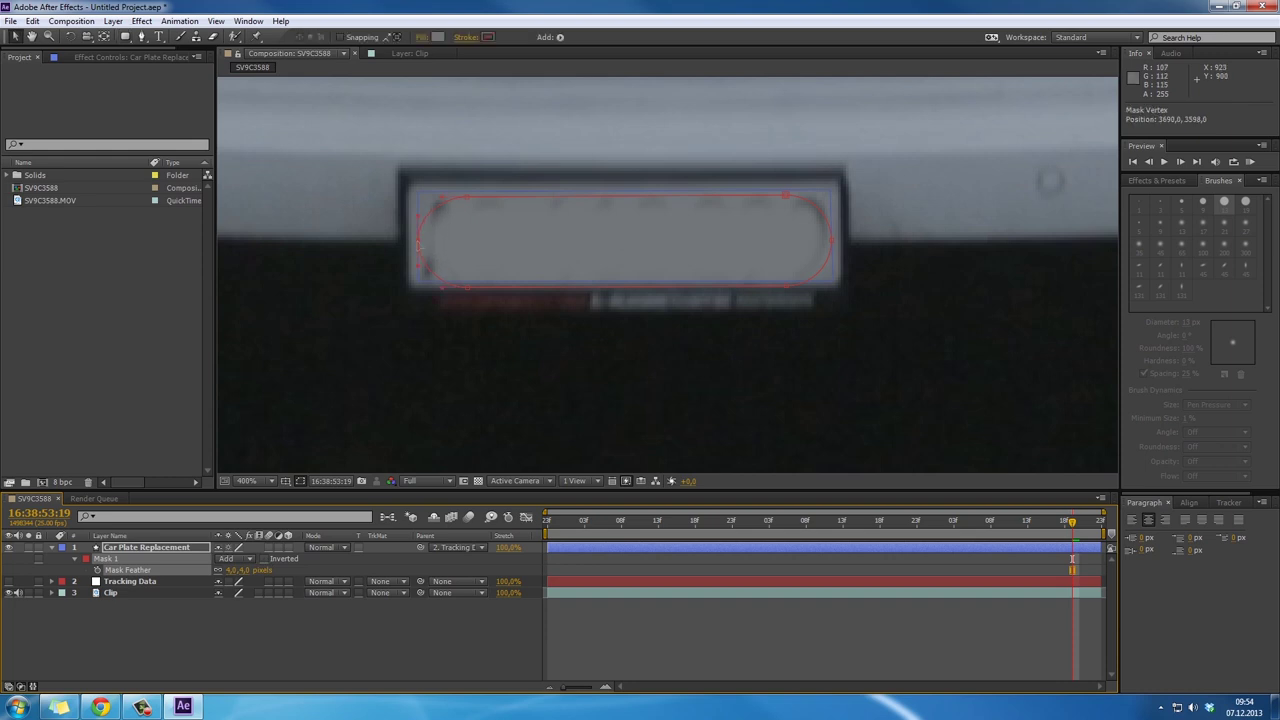
drag(408, 243, 401, 243)
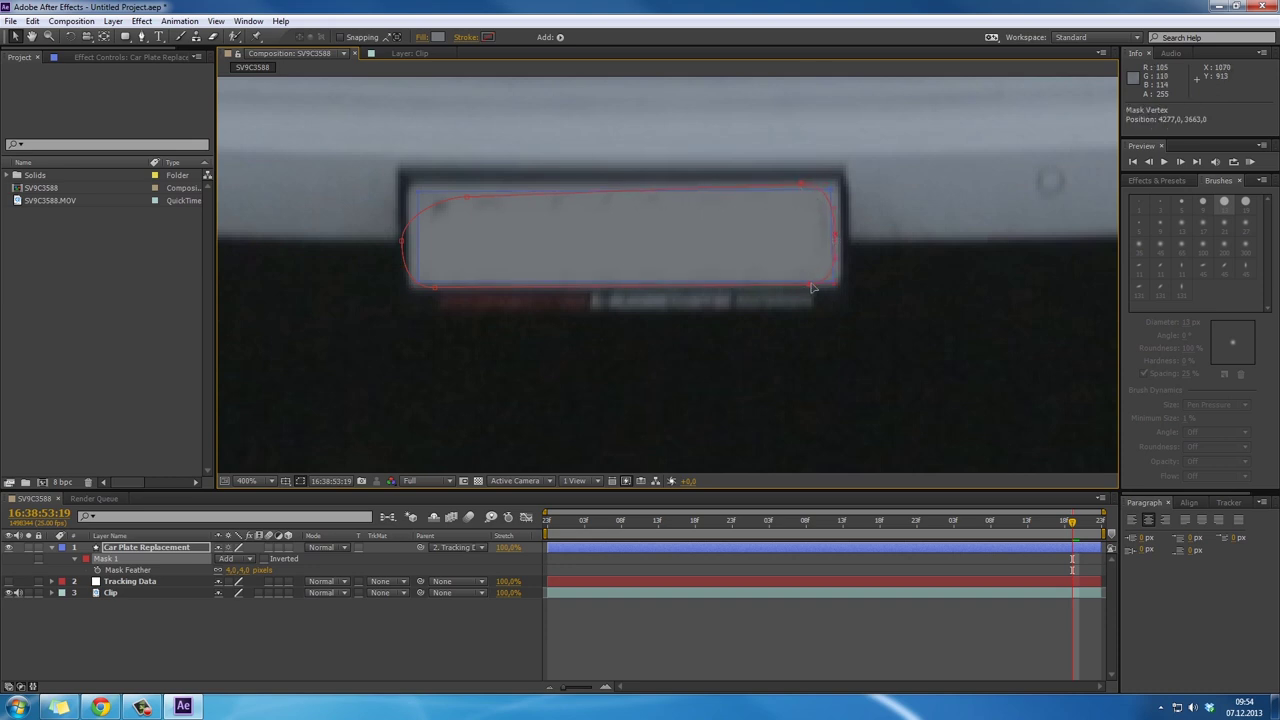
drag(468, 198, 437, 188)
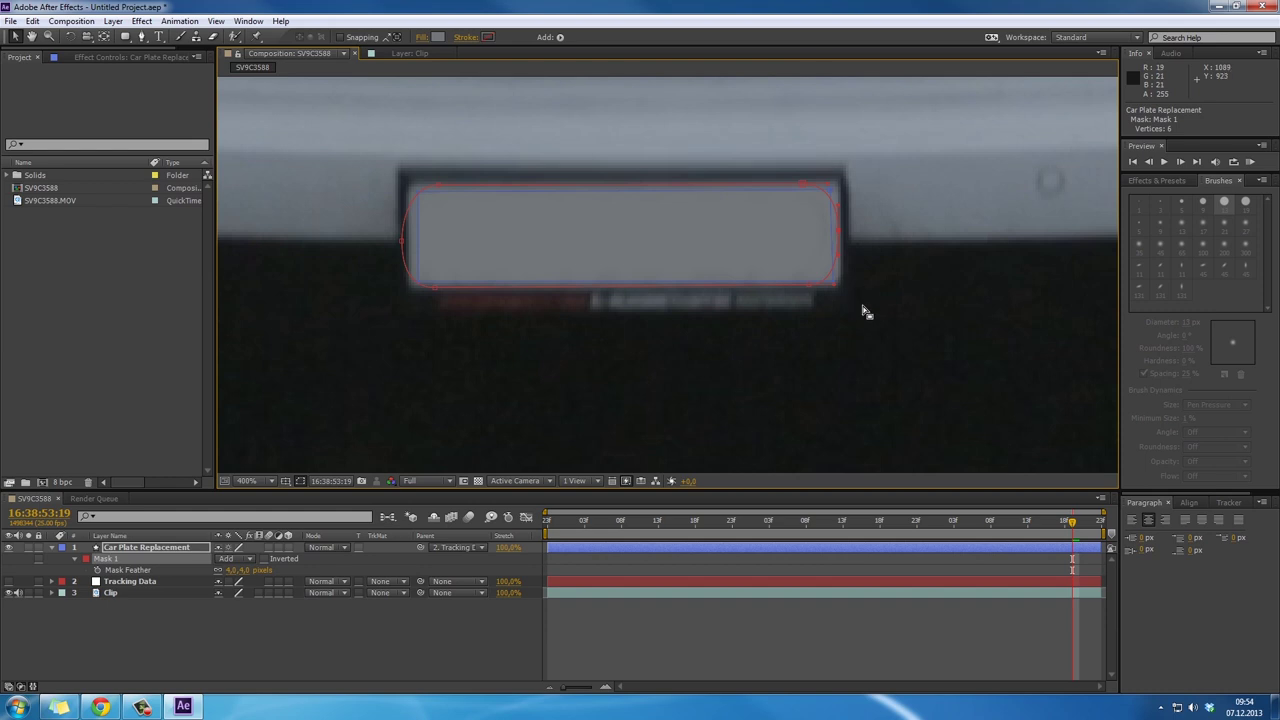
Scrub the whole clip to check the feathered cover, returning to the first frame at 16:38:50:23
click(872, 357)
scroll(589, 400, down, 6)
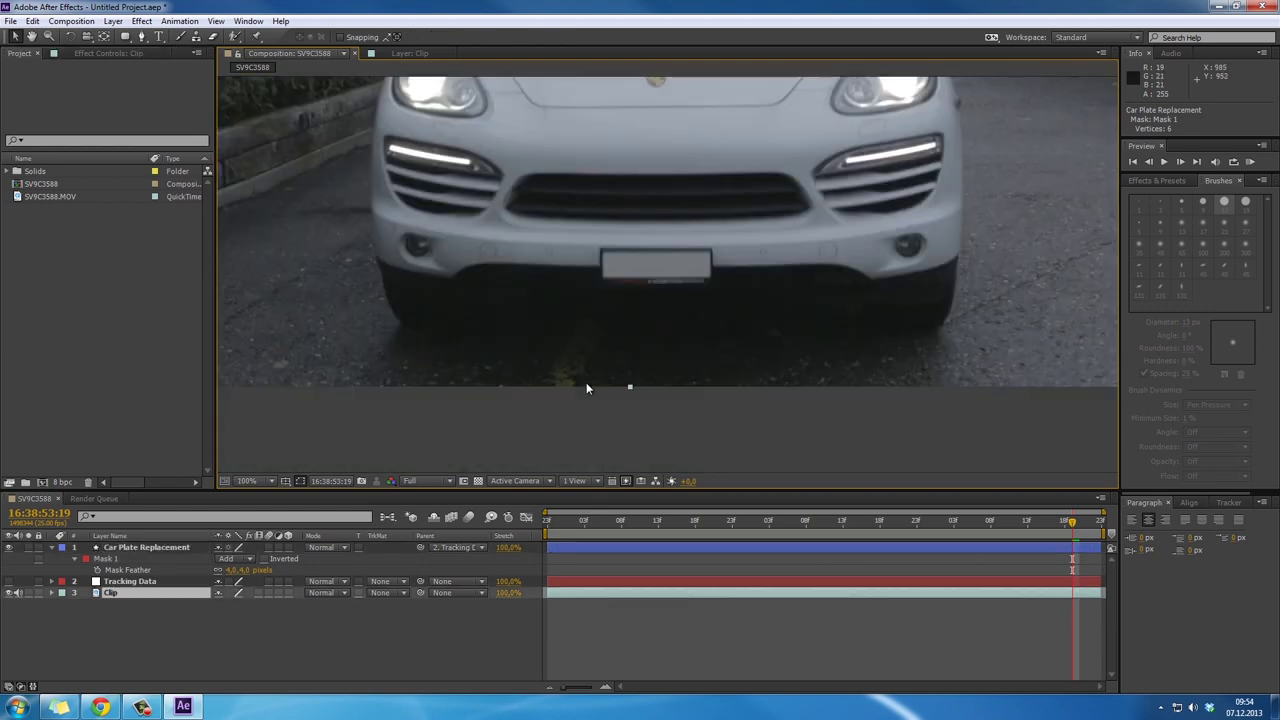
drag(548, 531, 1114, 538)
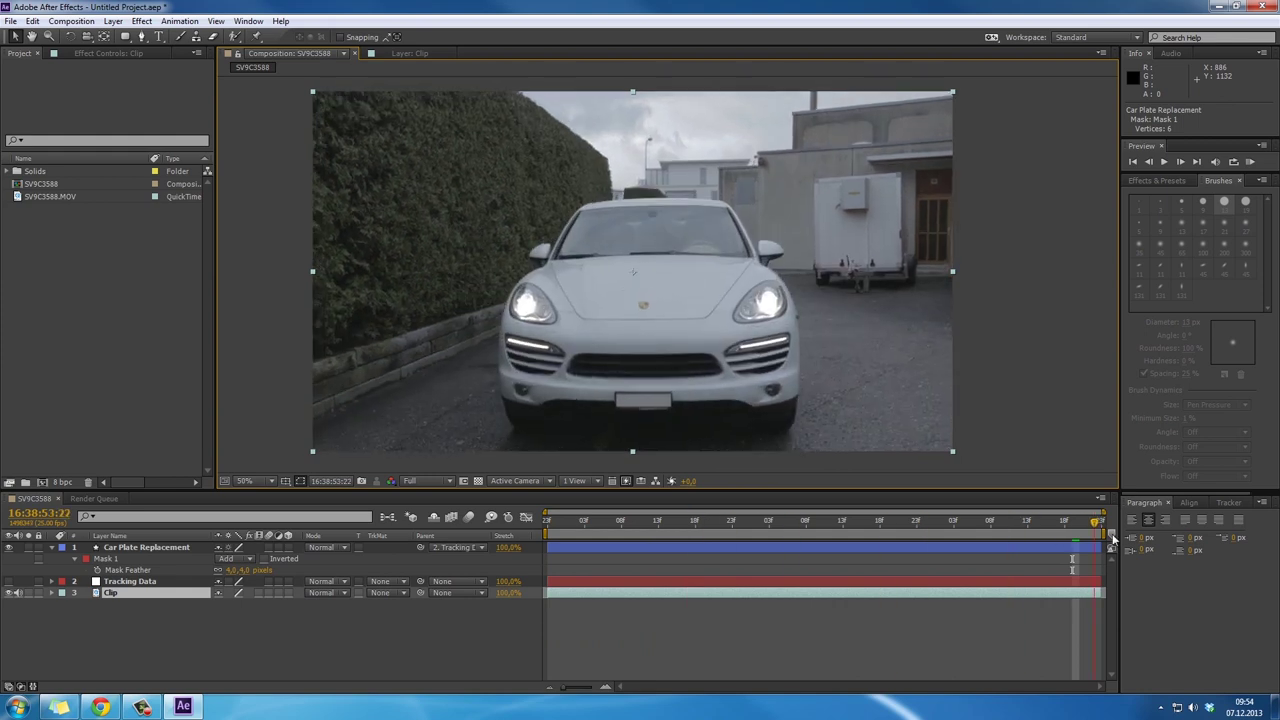
drag(561, 523, 544, 524)
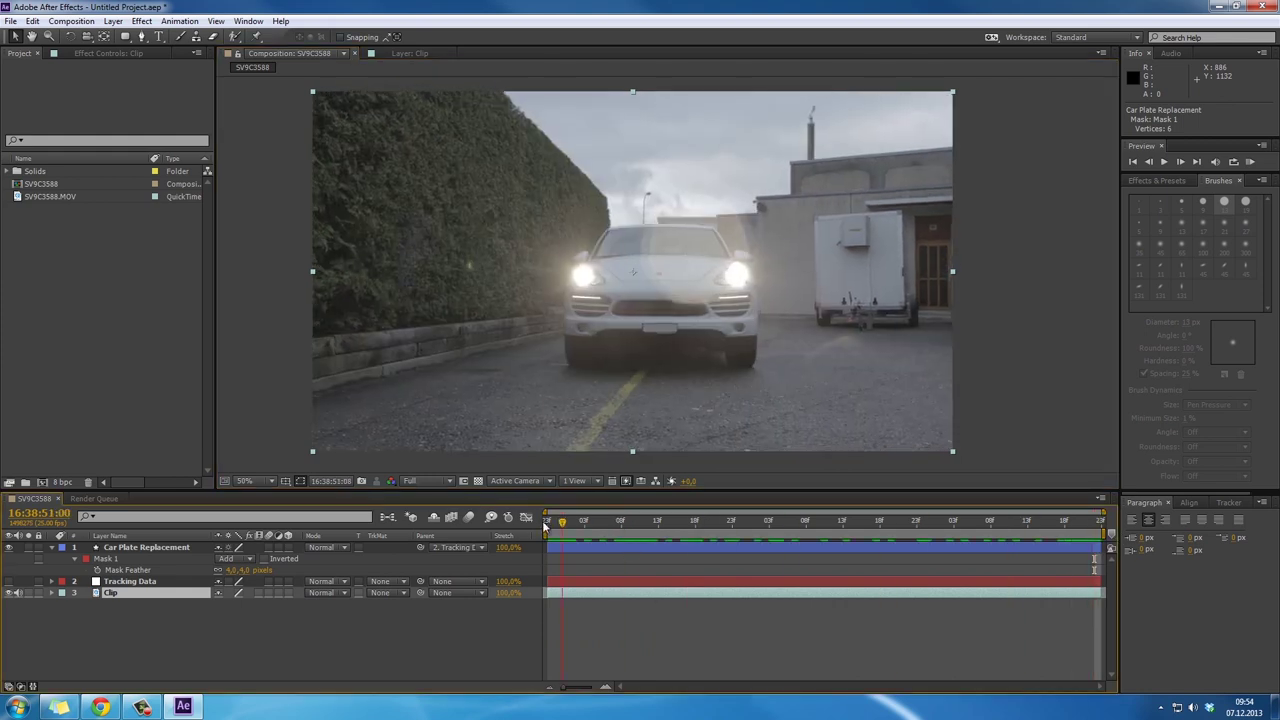
At 16:38:50:23, move Mask 1 upward so the cover hides the characters along the plate's upper edge
scroll(646, 346, up, 3)
scroll(655, 400, down, 1)
drag(660, 427, 682, 289)
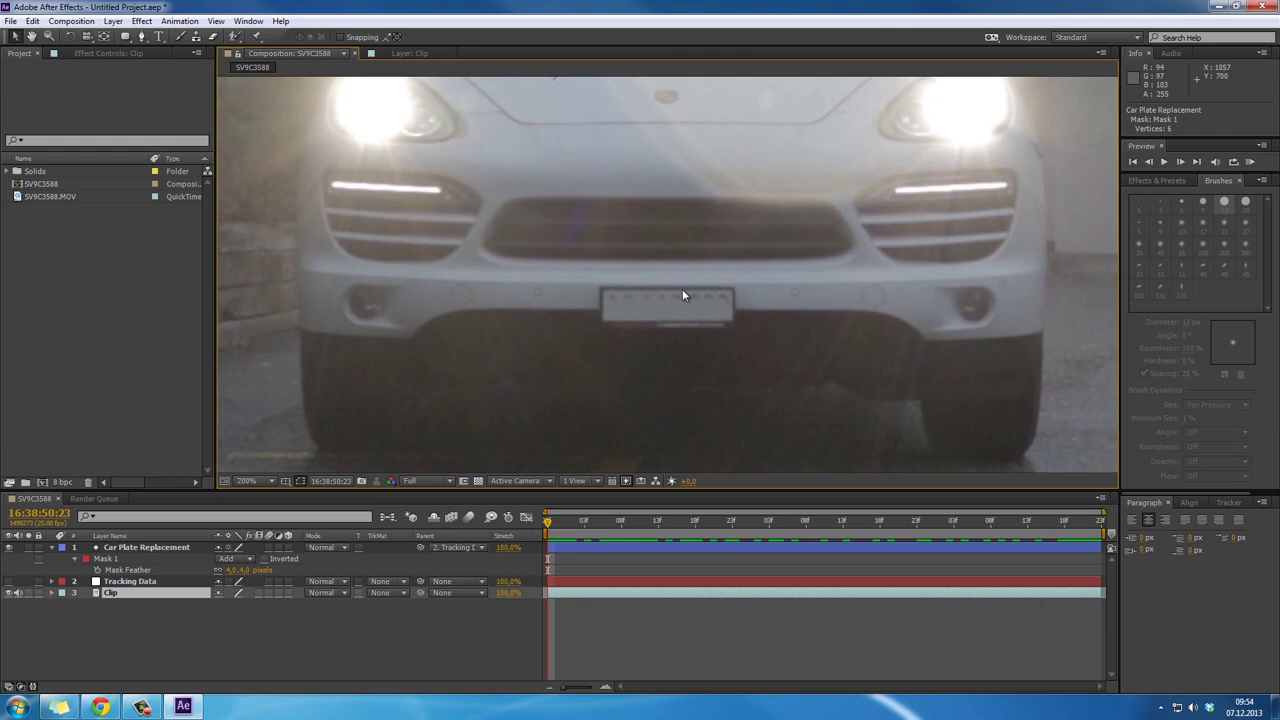
click(156, 550)
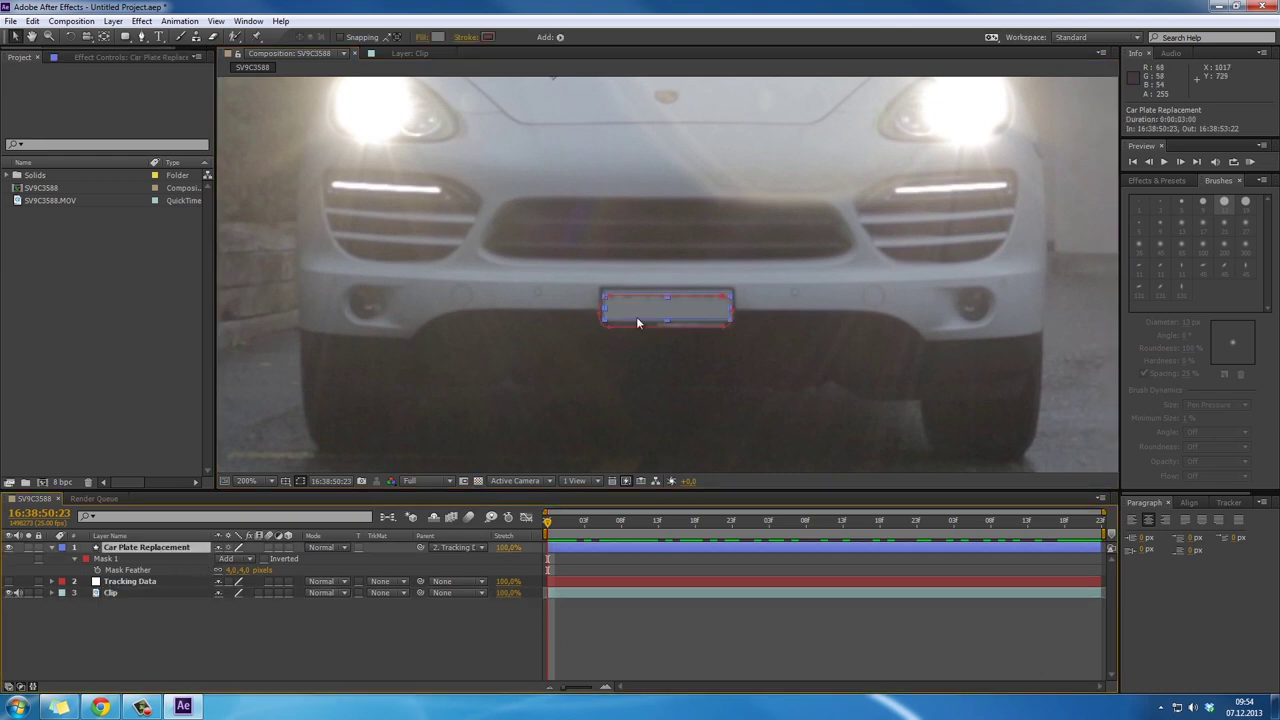
scroll(645, 310, up, 3)
drag(620, 361, 620, 338)
scroll(598, 450, down, 1)
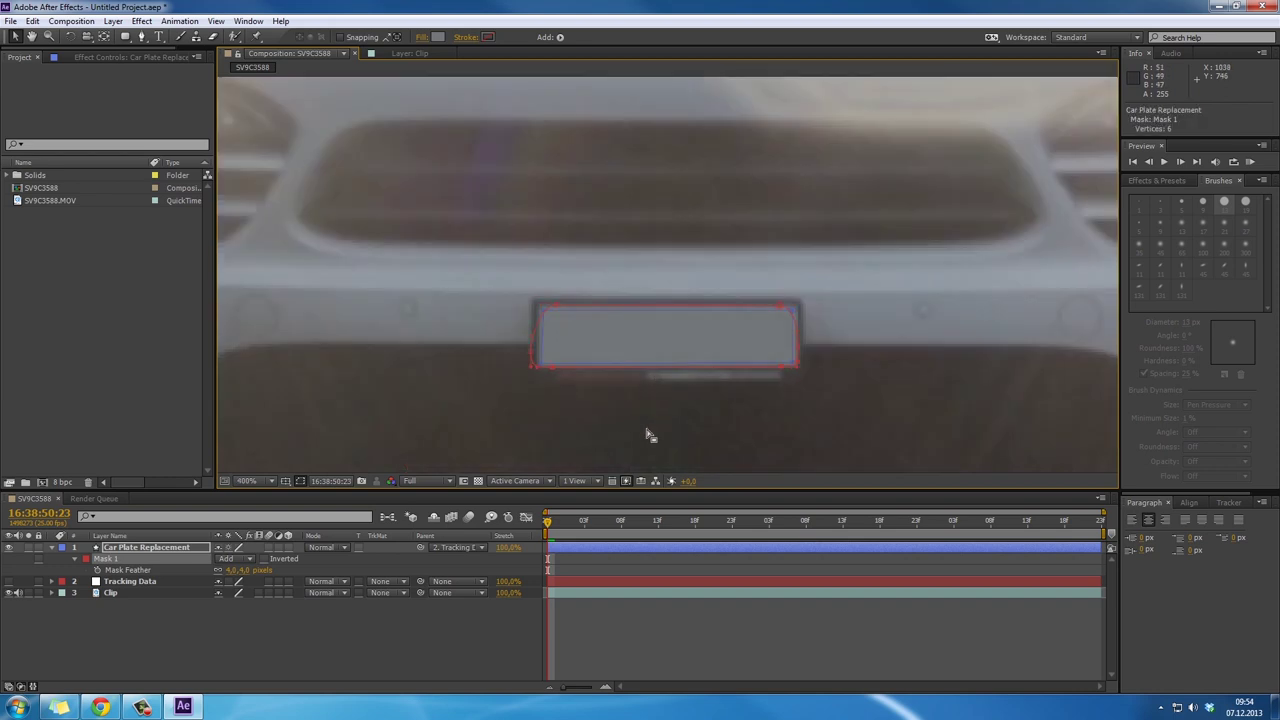
Deselect the cover and scrub from the first frame to 16:38:53:22 to check the moved mask
scroll(690, 430, down, 4)
scroll(900, 400, down, 1)
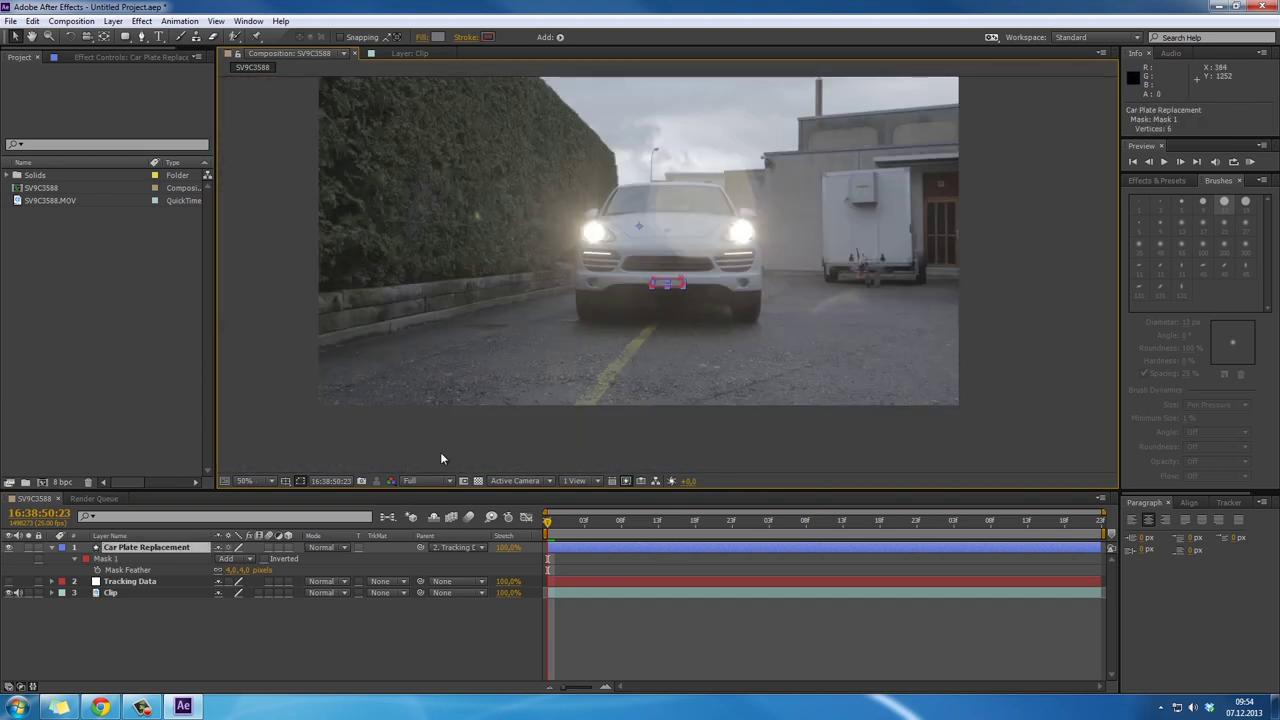
click(441, 454)
drag(548, 522, 1155, 510)
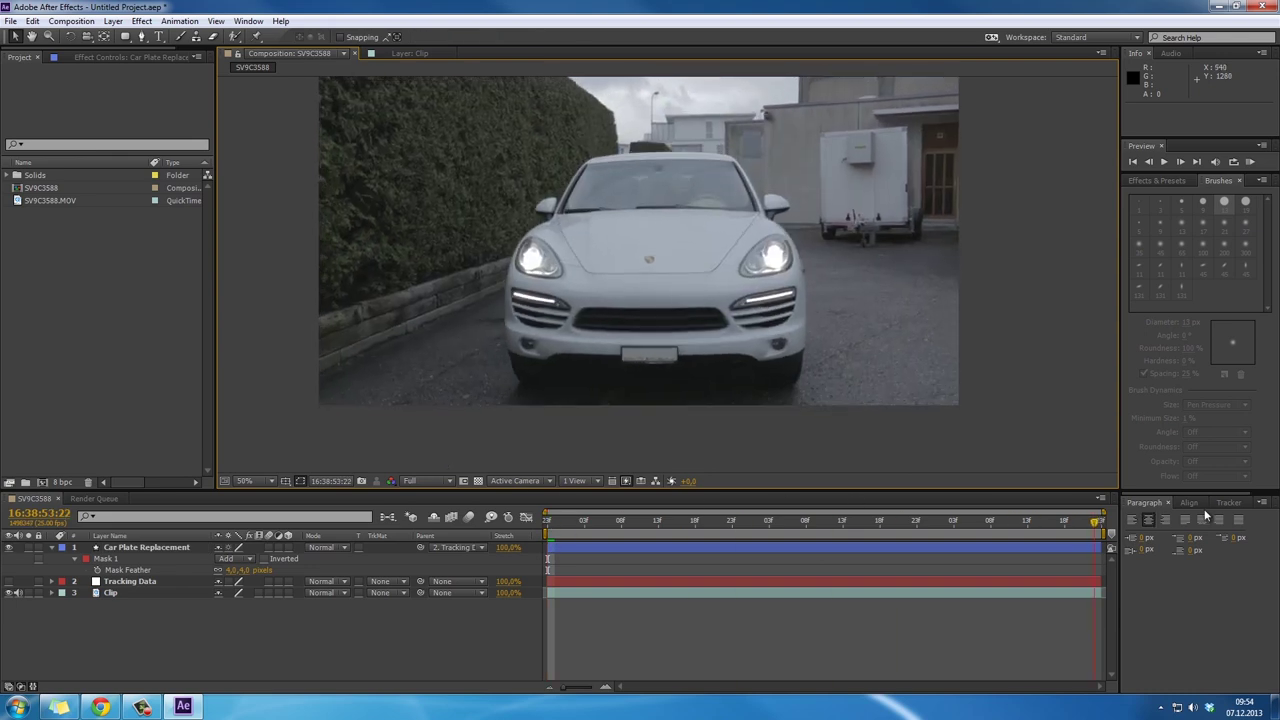
Return to 16:38:50:23, reveal Mask 1's properties and turn on keyframing for its Mask Path
key(Home)
click(127, 557)
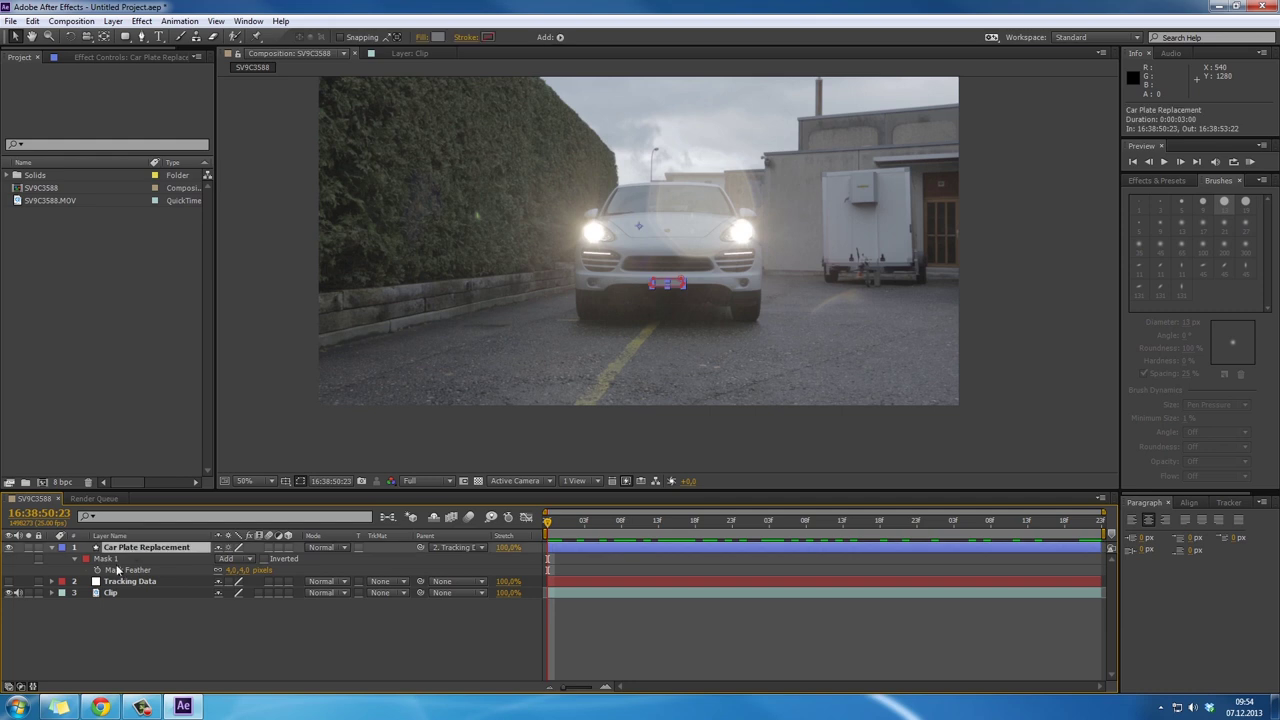
click(78, 559)
click(78, 559)
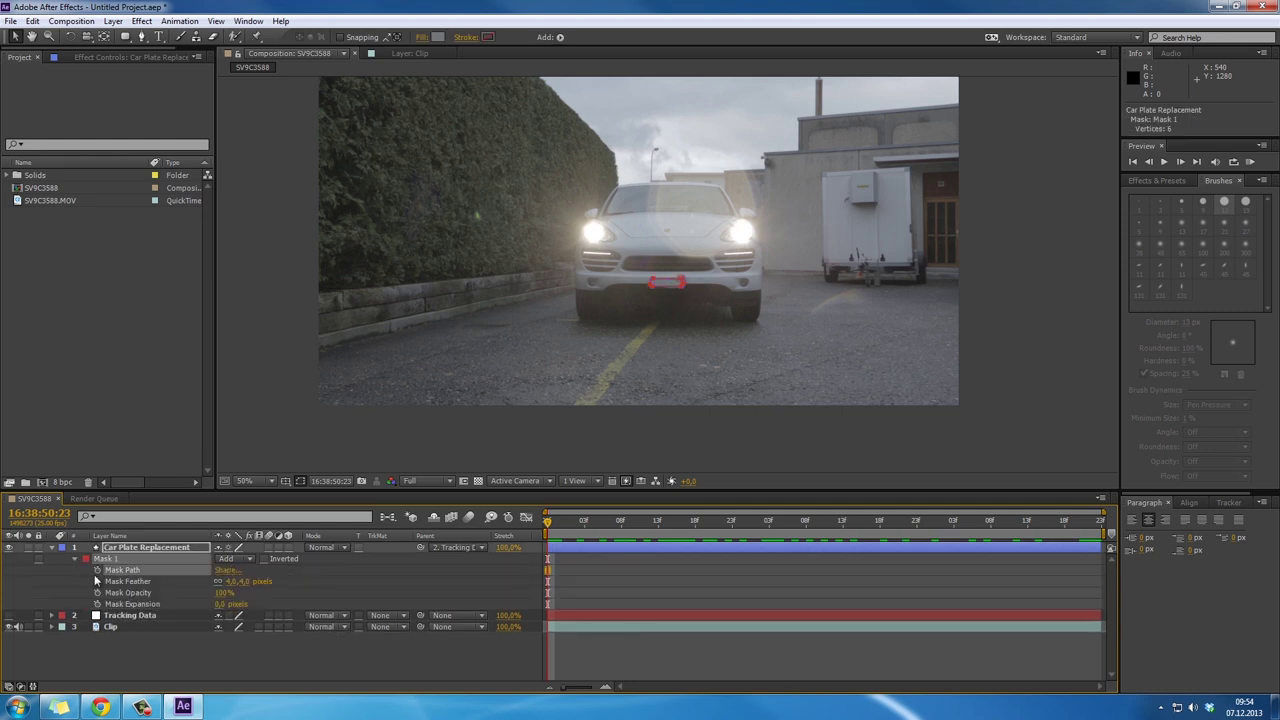
click(97, 570)
scroll(680, 351, up, 2)
scroll(676, 385, up, 1)
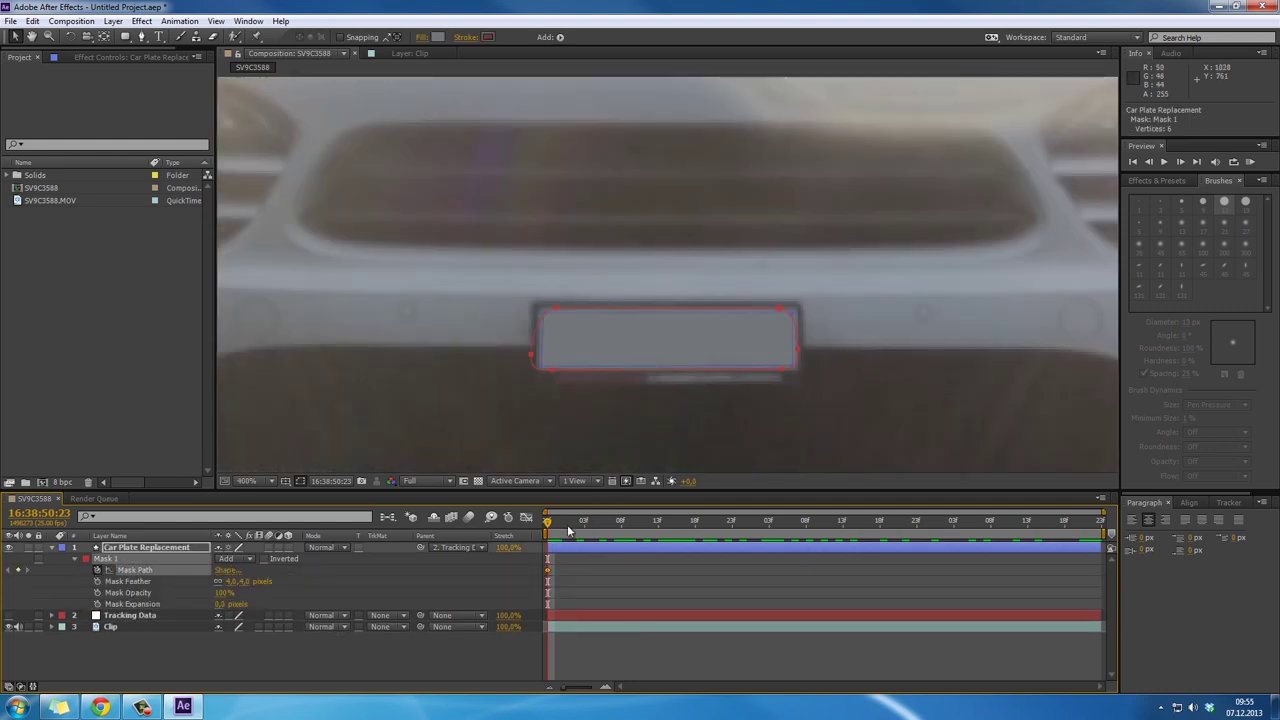
At 16:38:53:22, nudge Mask 1 downward so the cover hides the characters along the plate's lower edge
scroll(663, 400, down, 1)
drag(663, 400, 657, 164)
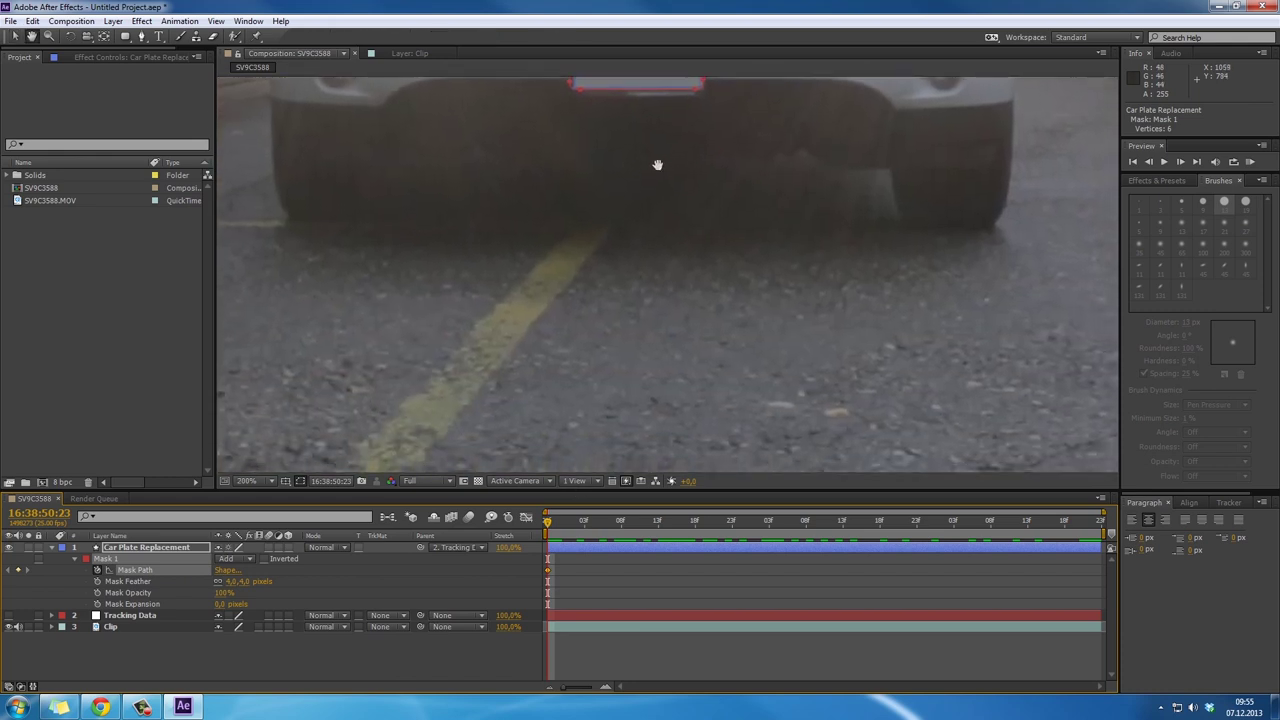
key(v)
drag(600, 520, 1095, 537)
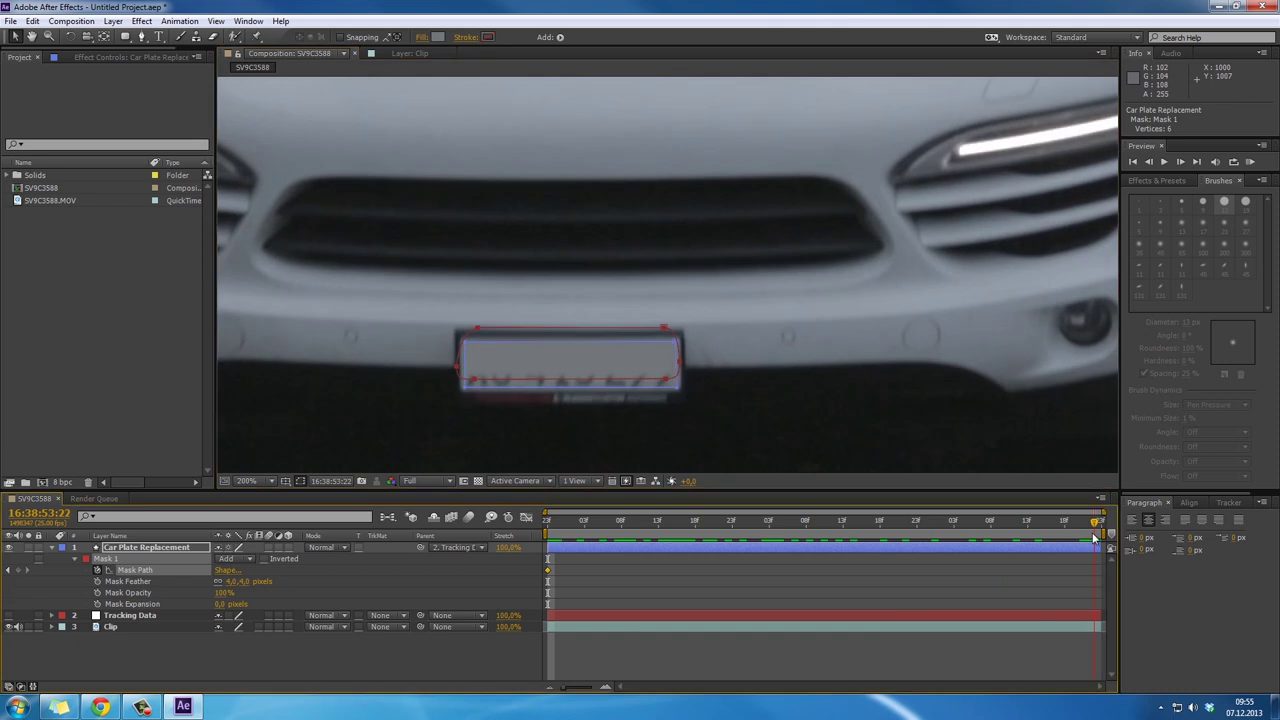
key(space)
drag(575, 404, 620, 266)
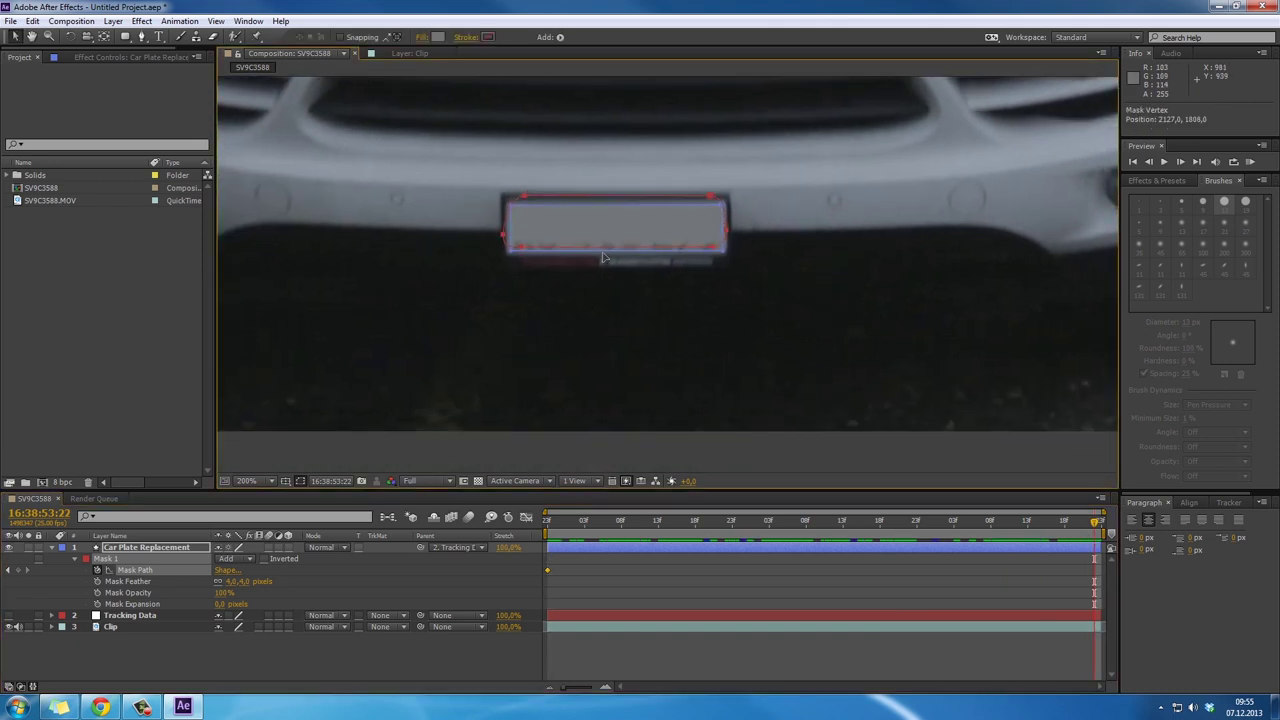
key(Down)
key(Down)
key(Down)
key(Down)
key(Down)
key(Down)
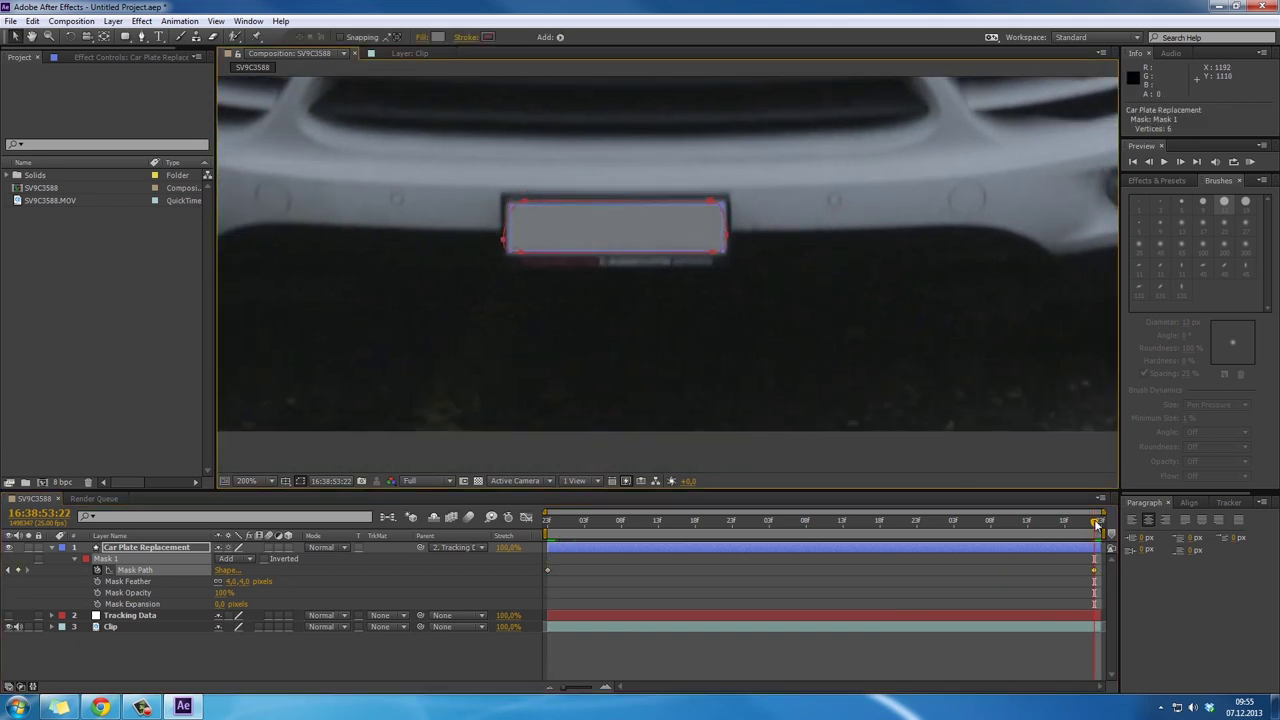
At 16:38:53:08, adjust Mask 1 over the plate to add a Mask Path keyframe
drag(1098, 523, 990, 523)
scroll(828, 333, down, 2)
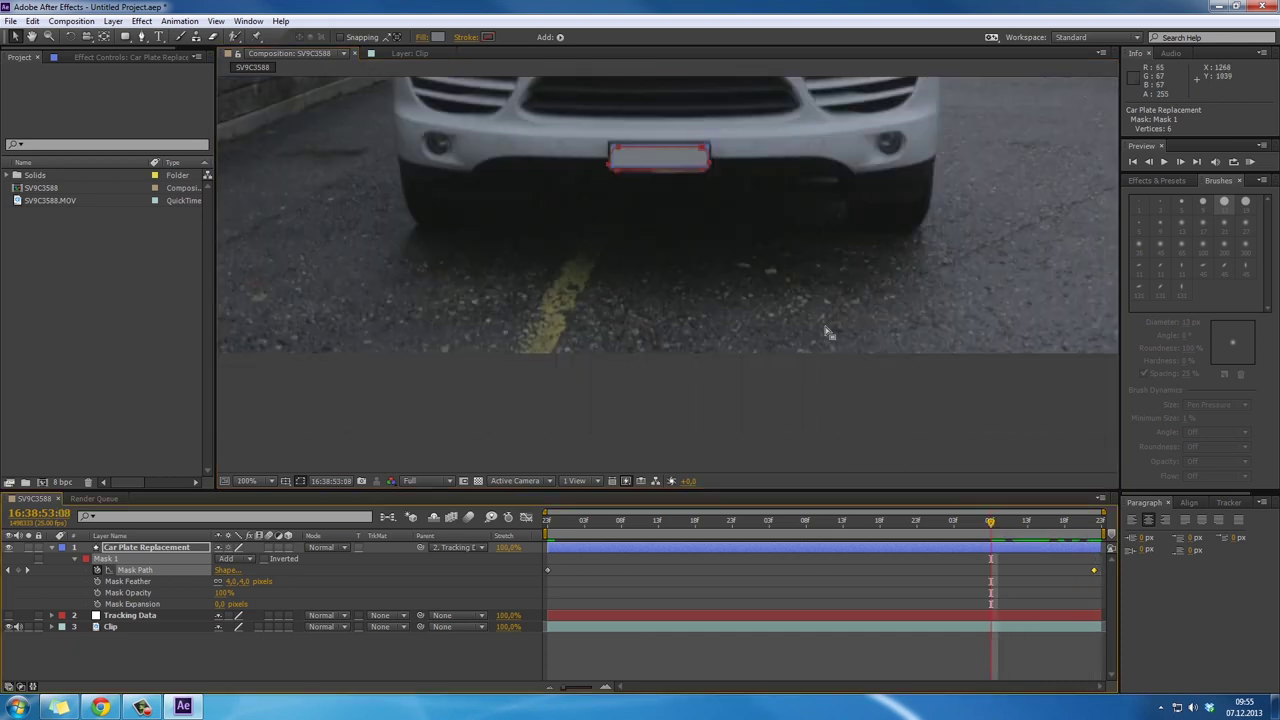
scroll(828, 333, down, 1)
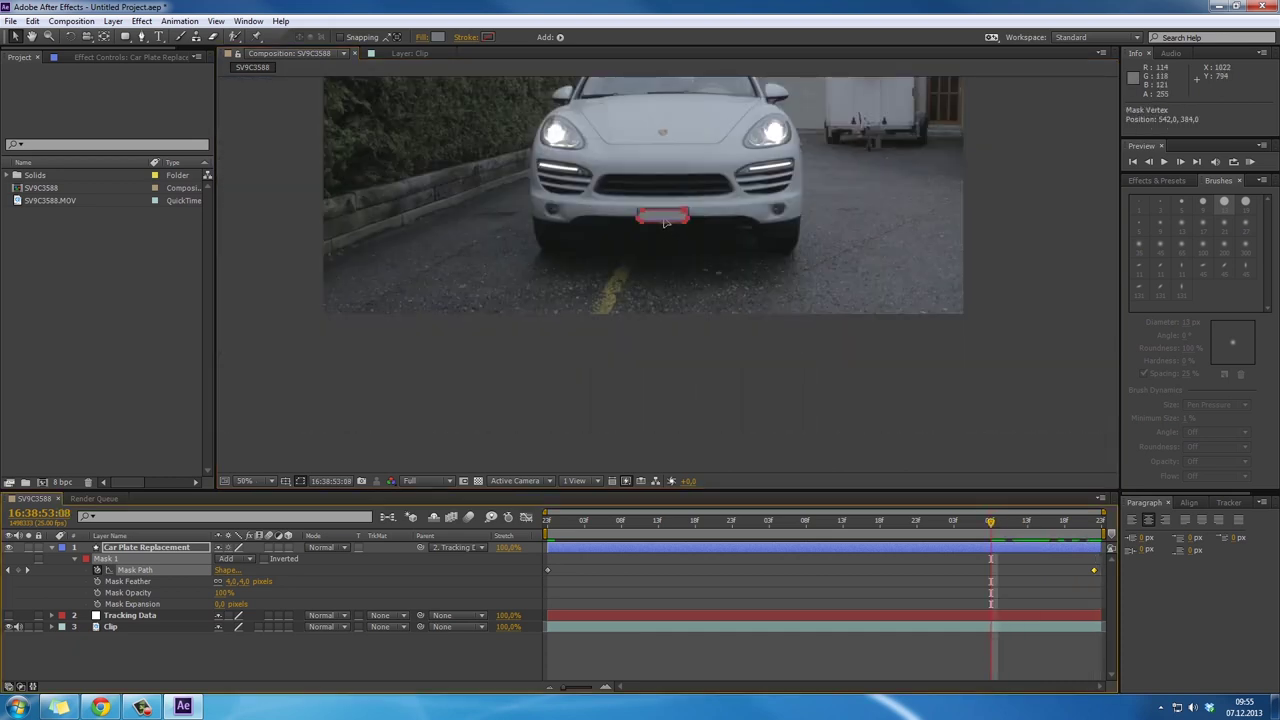
click(665, 222)
At 16:38:52:12, extend Mask 1's path below the plate's lower edge and raise its upper edge over the characters
drag(988, 523, 837, 515)
click(767, 390)
scroll(637, 186, up, 2)
key(space)
drag(691, 120, 690, 405)
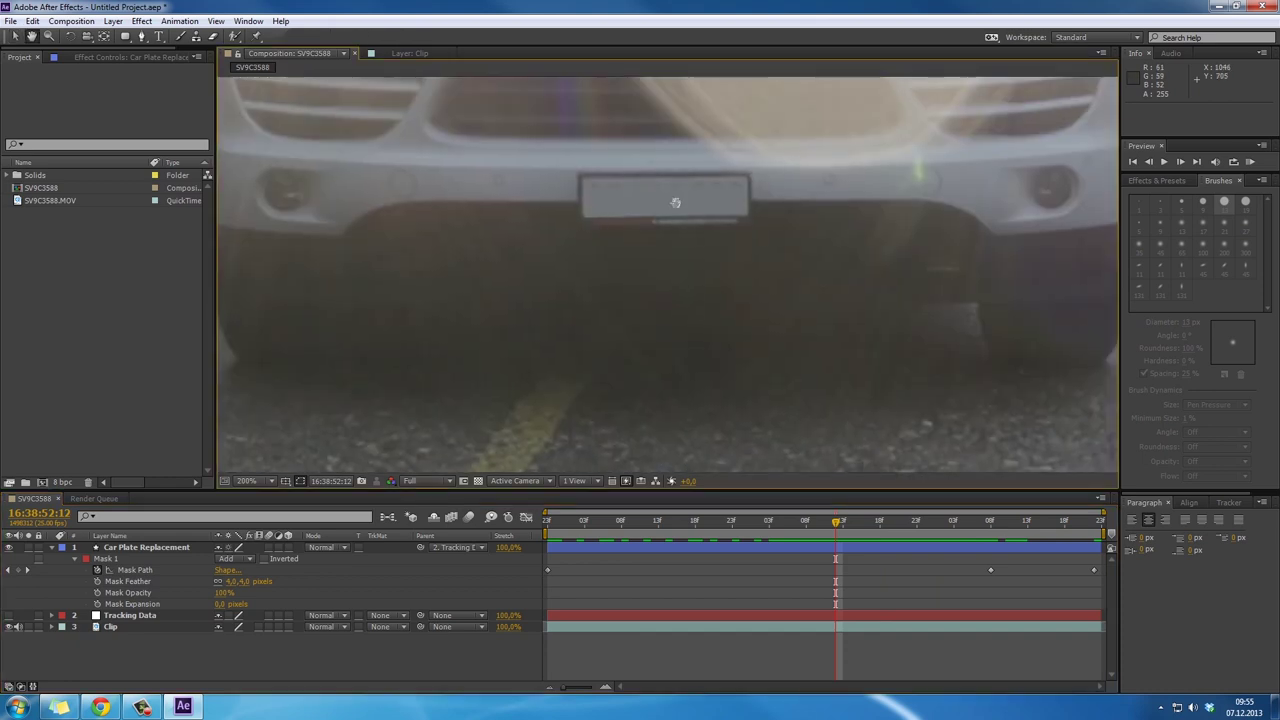
scroll(676, 203, up, 2)
drag(635, 142, 635, 346)
key(v)
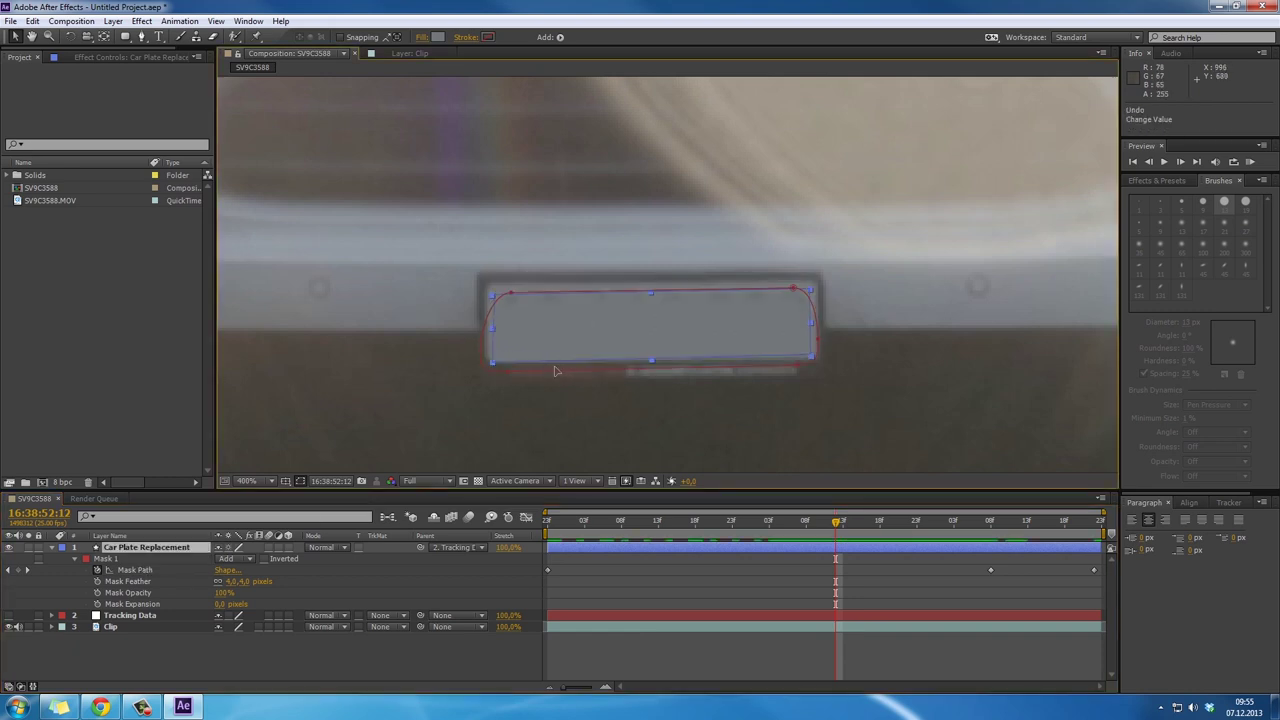
click(557, 373)
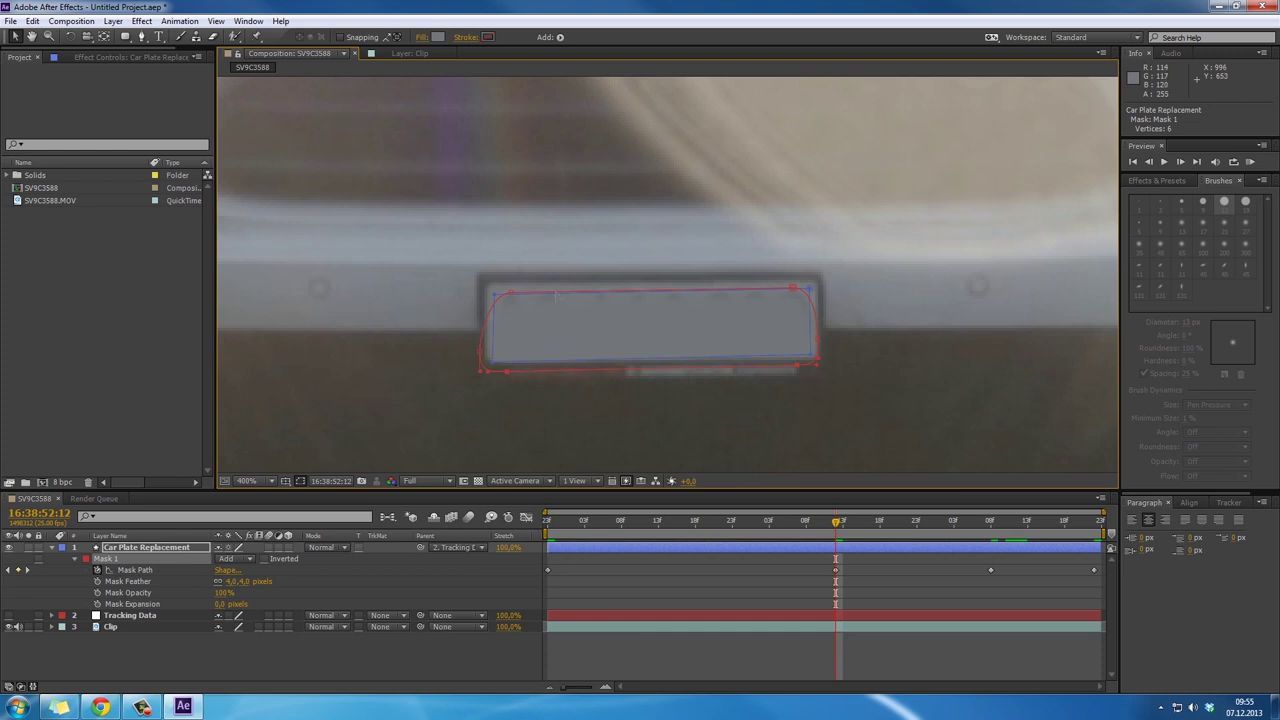
drag(556, 293, 557, 288)
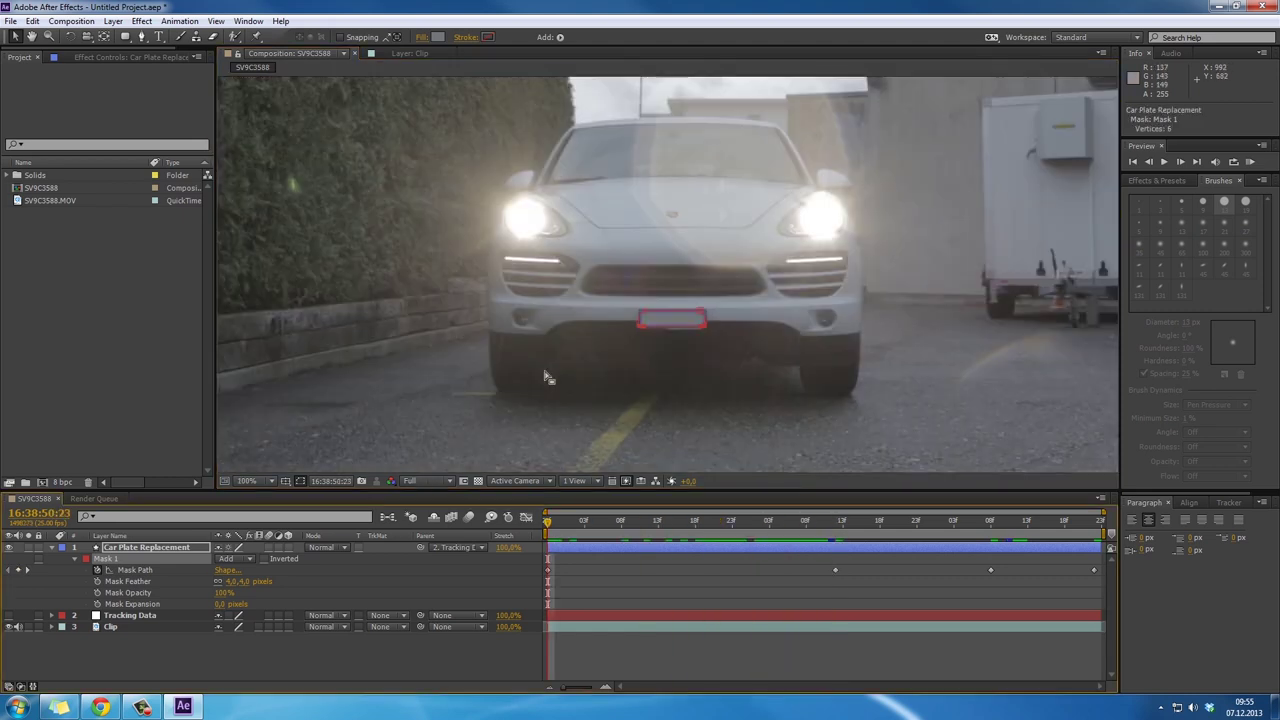
scroll(547, 378, down, 2)
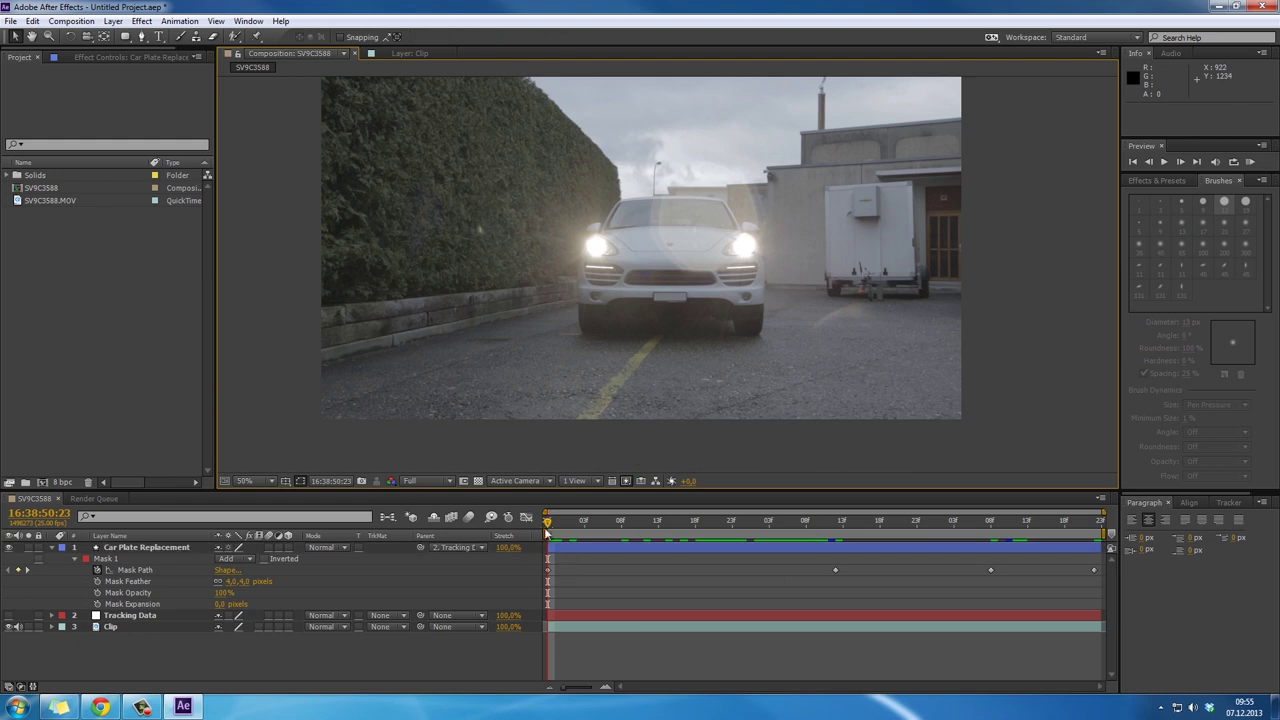
Scrub from the first frame to 16:38:53:12 to check the keyframed mask, and collapse the cover layer's properties
drag(547, 530, 1020, 548)
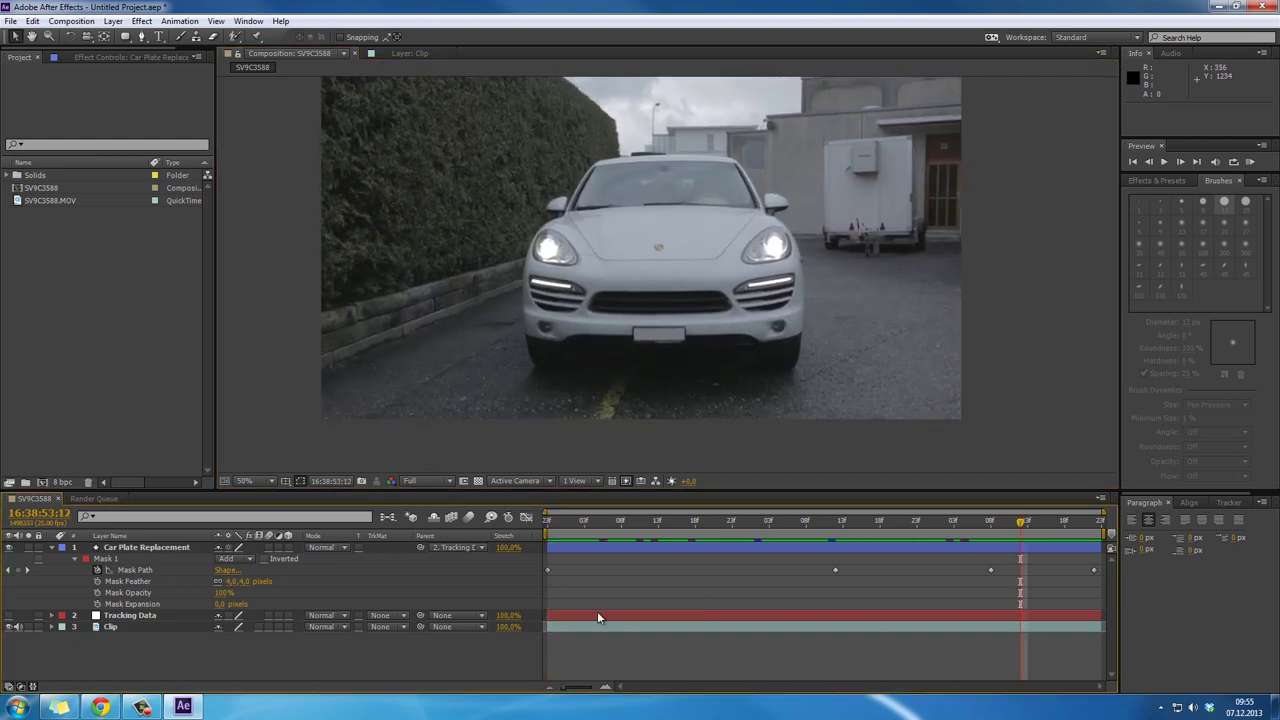
click(53, 548)
Search the effects for "brigh" and apply Brightness & Contrast to the Car Plate Replacement layer
click(114, 551)
click(1156, 180)
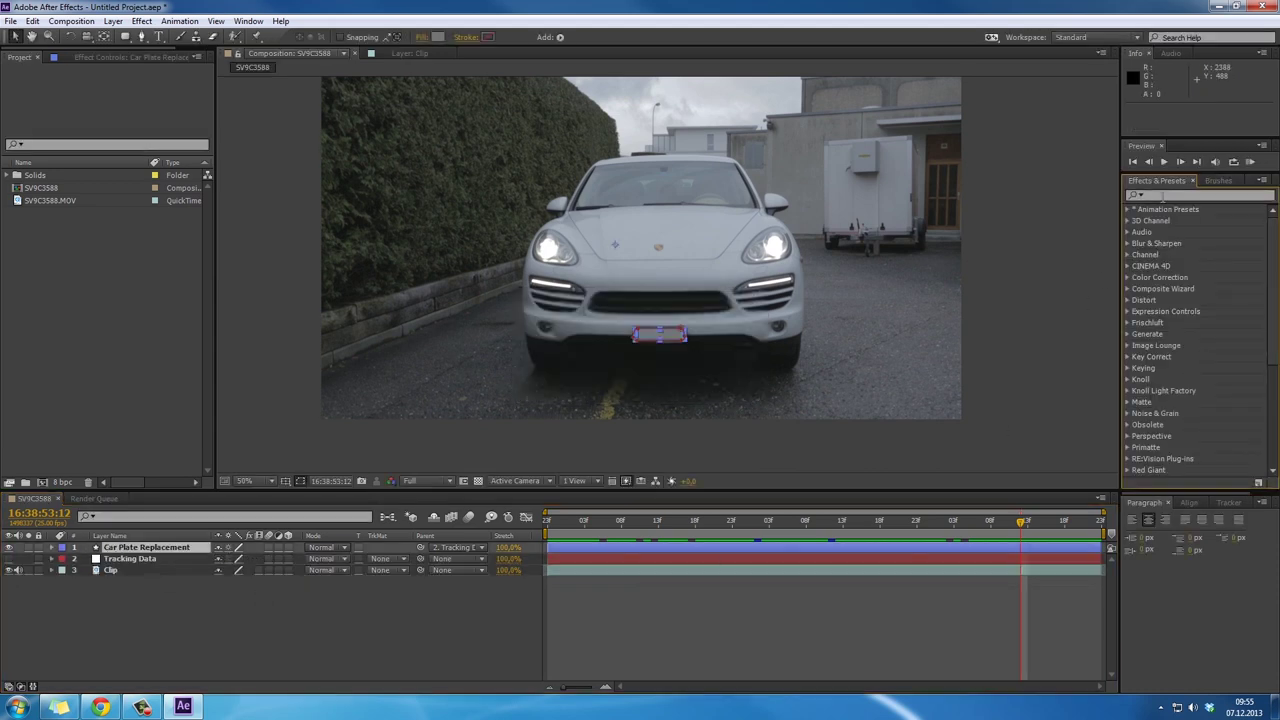
click(1164, 196)
text(brigh)
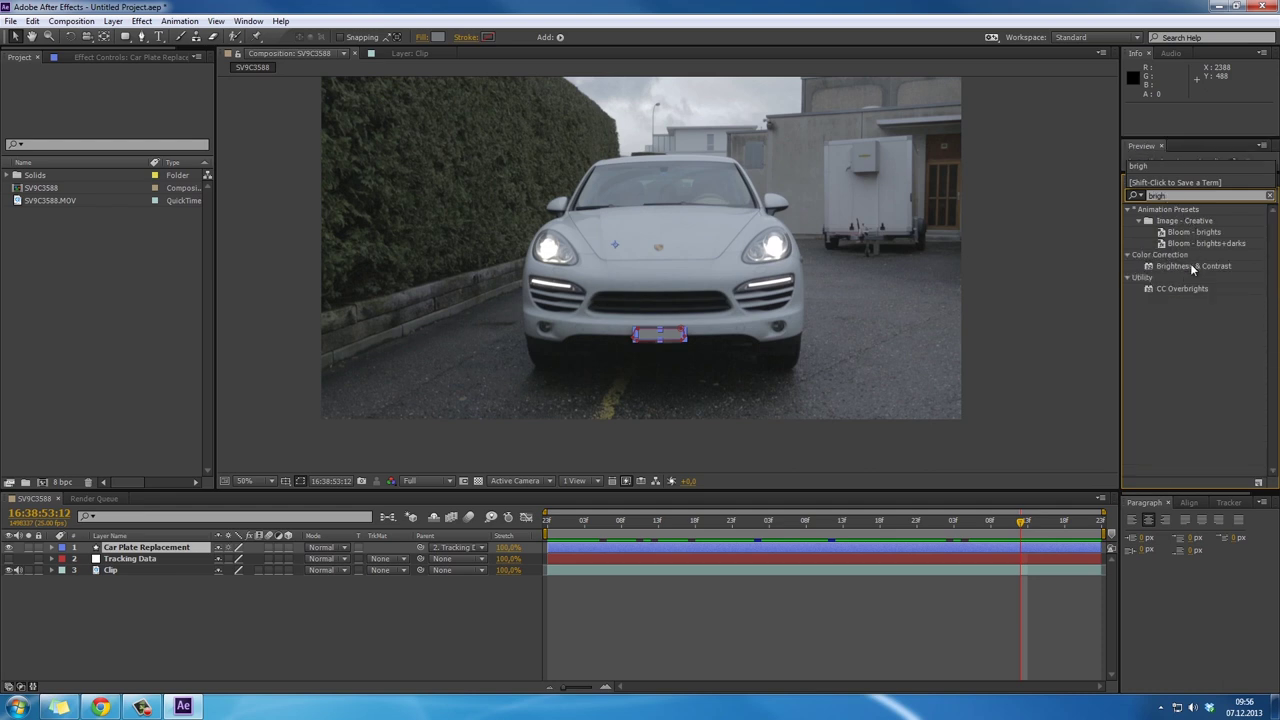
click(1191, 266)
drag(1190, 263, 145, 548)
click(424, 617)
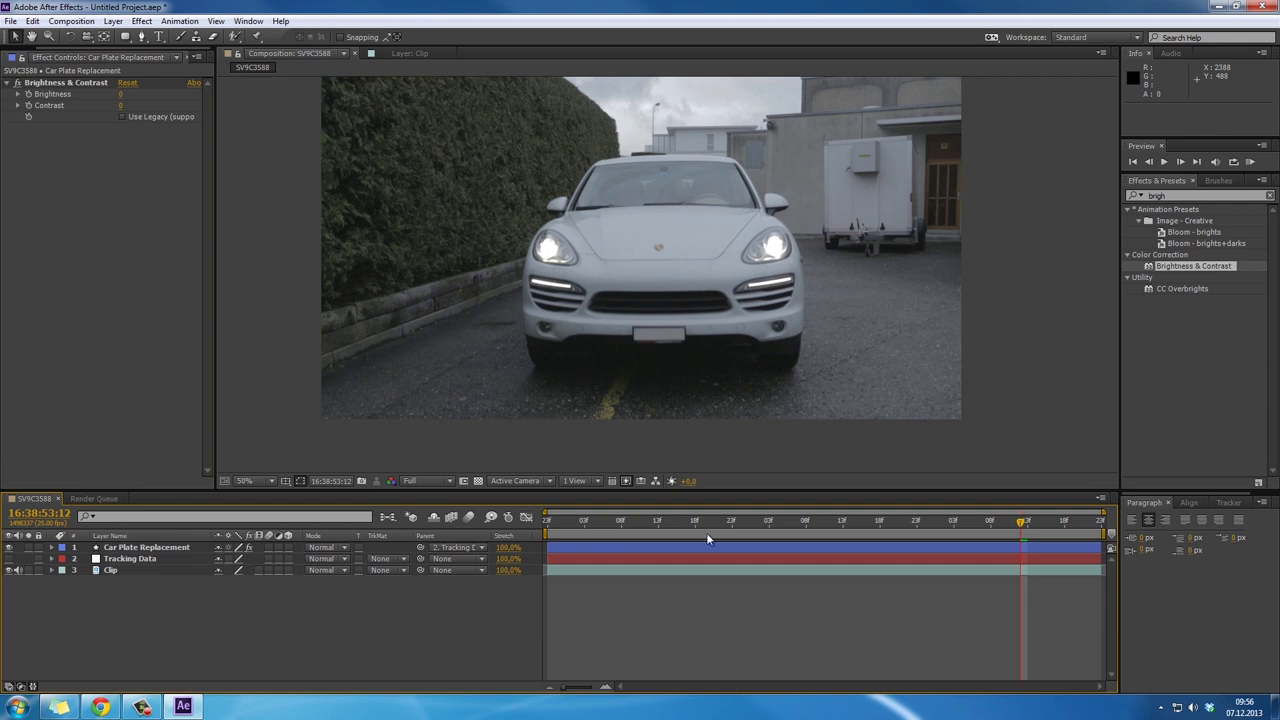
At 16:38:50:23, turn on keyframing for the effect's Brightness and Contrast and reveal both properties under the cover layer
drag(686, 528, 545, 522)
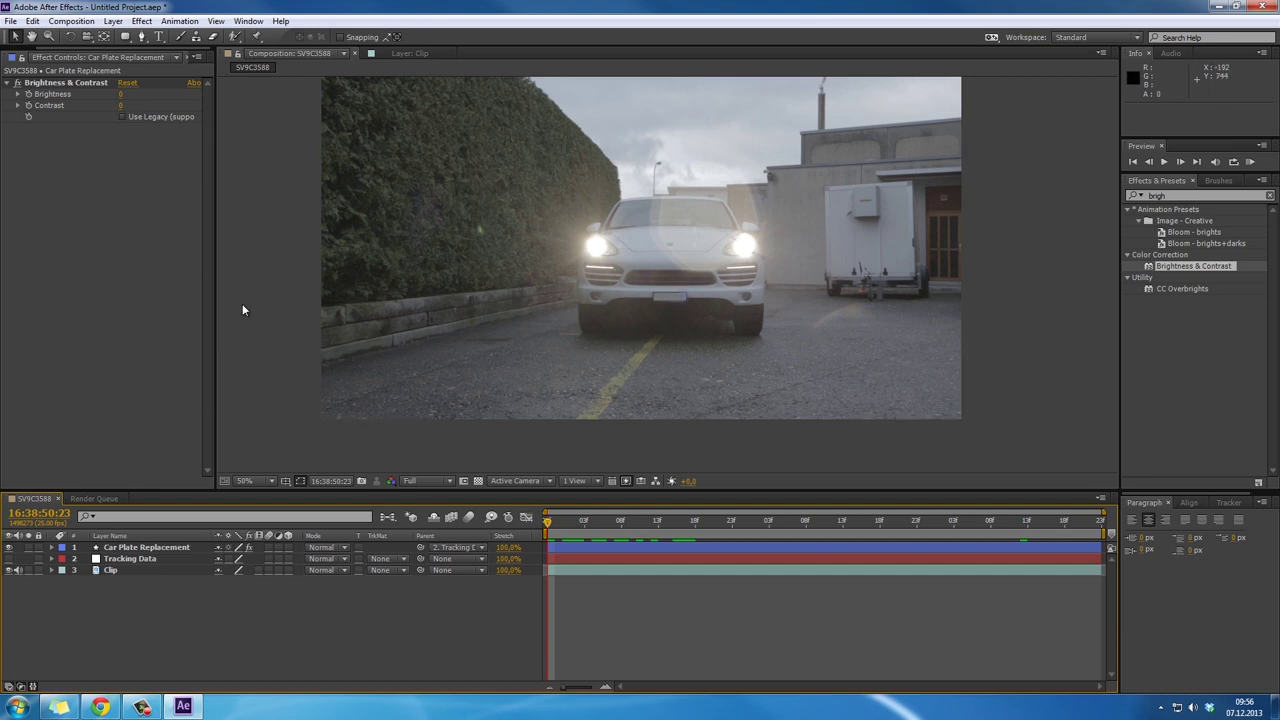
click(29, 100)
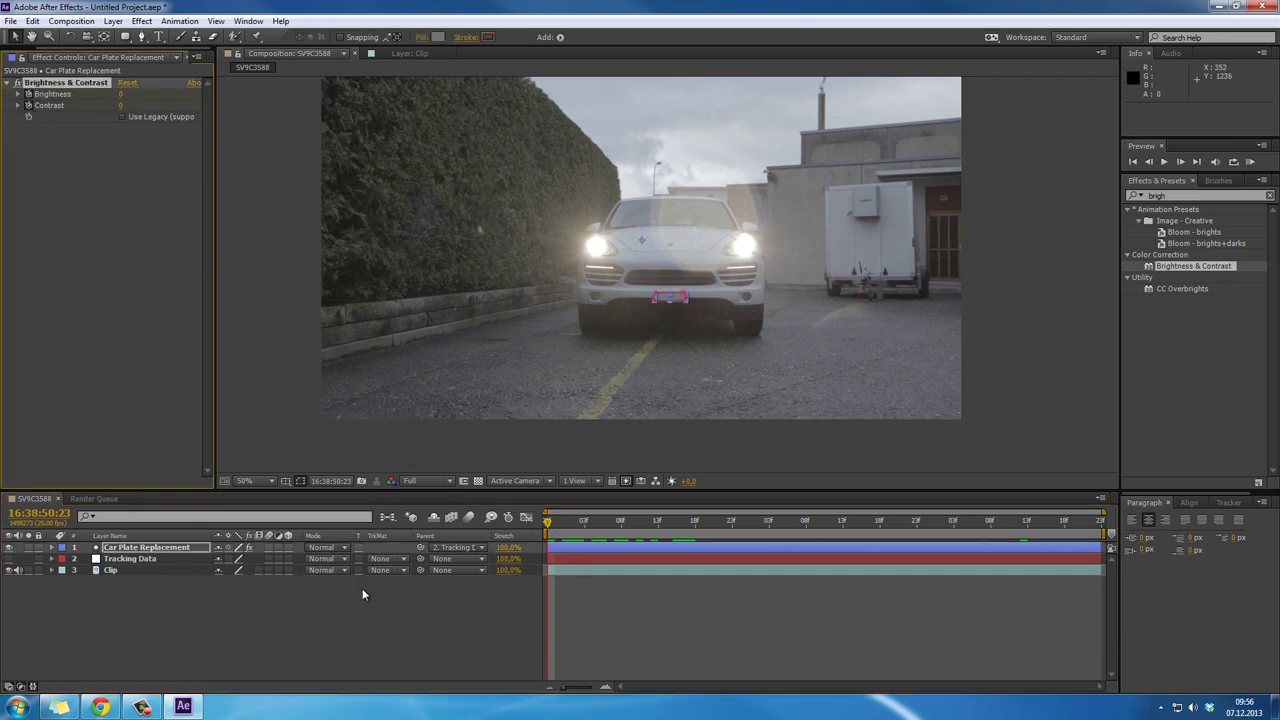
click(51, 548)
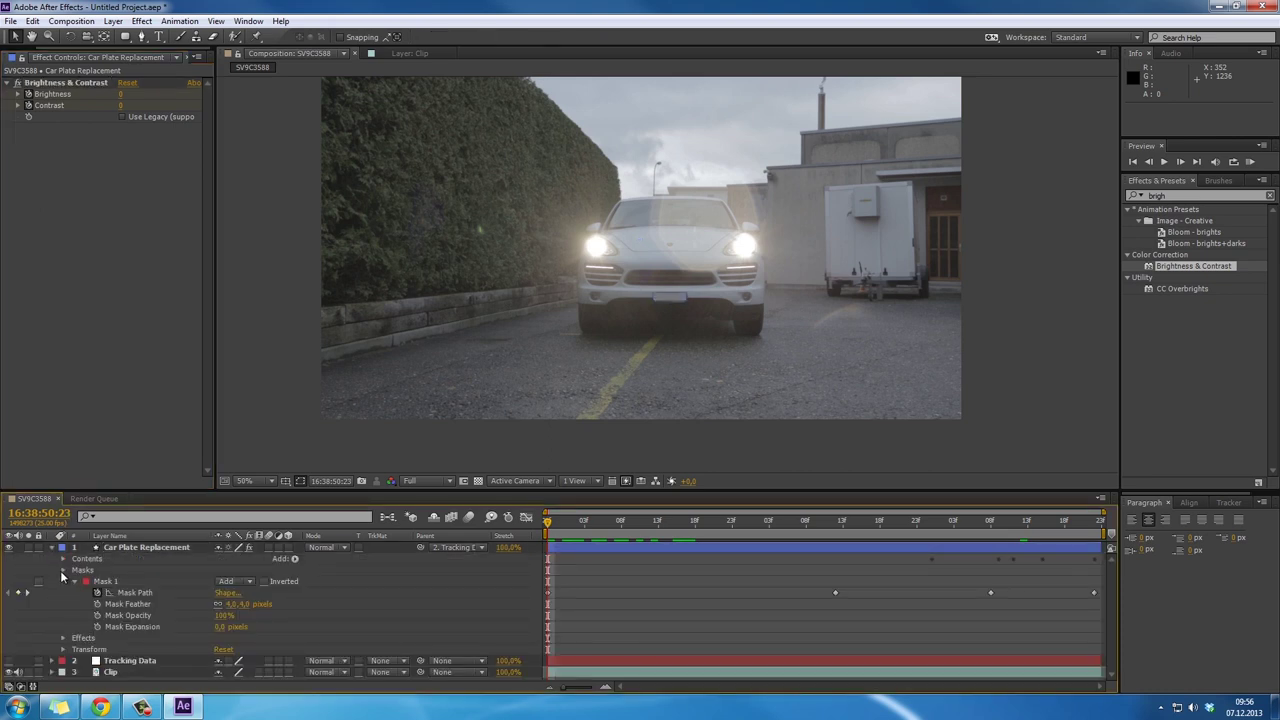
click(62, 570)
click(63, 581)
click(74, 593)
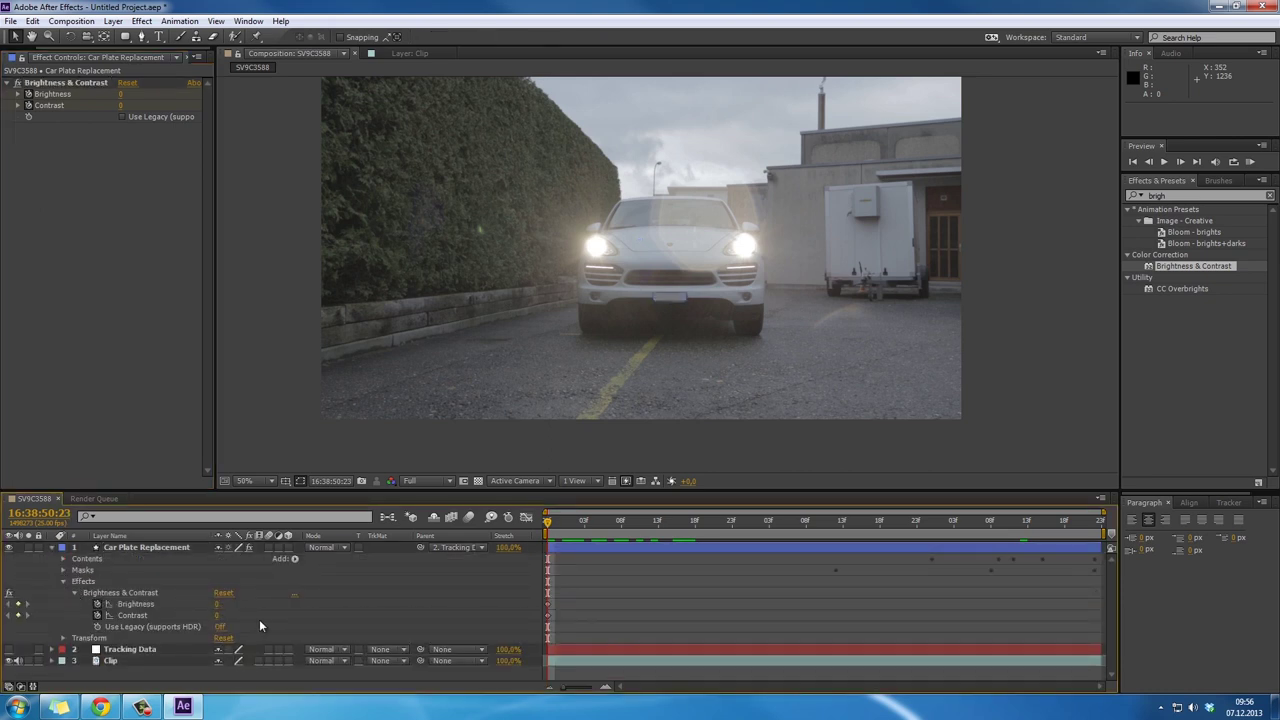
At 16:38:52:21, add Brightness and Contrast keyframes that hold their current values
drag(569, 520, 903, 542)
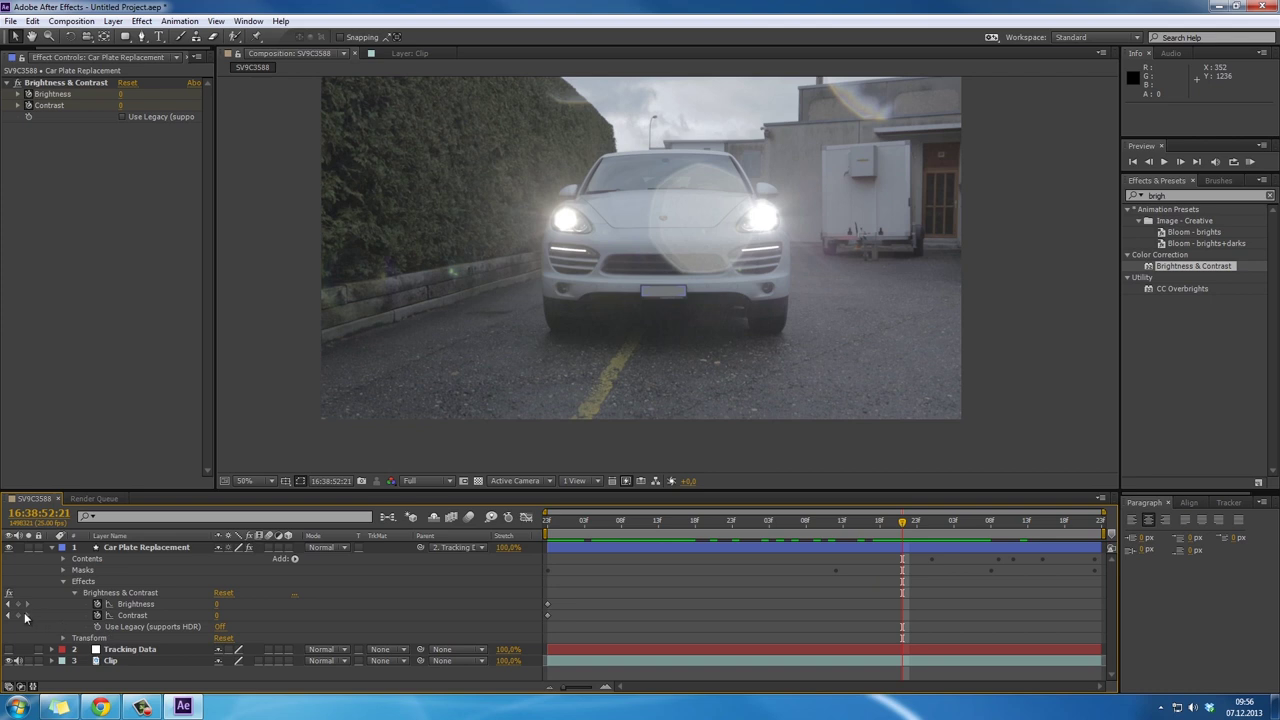
click(132, 604)
shift+click(123, 616)
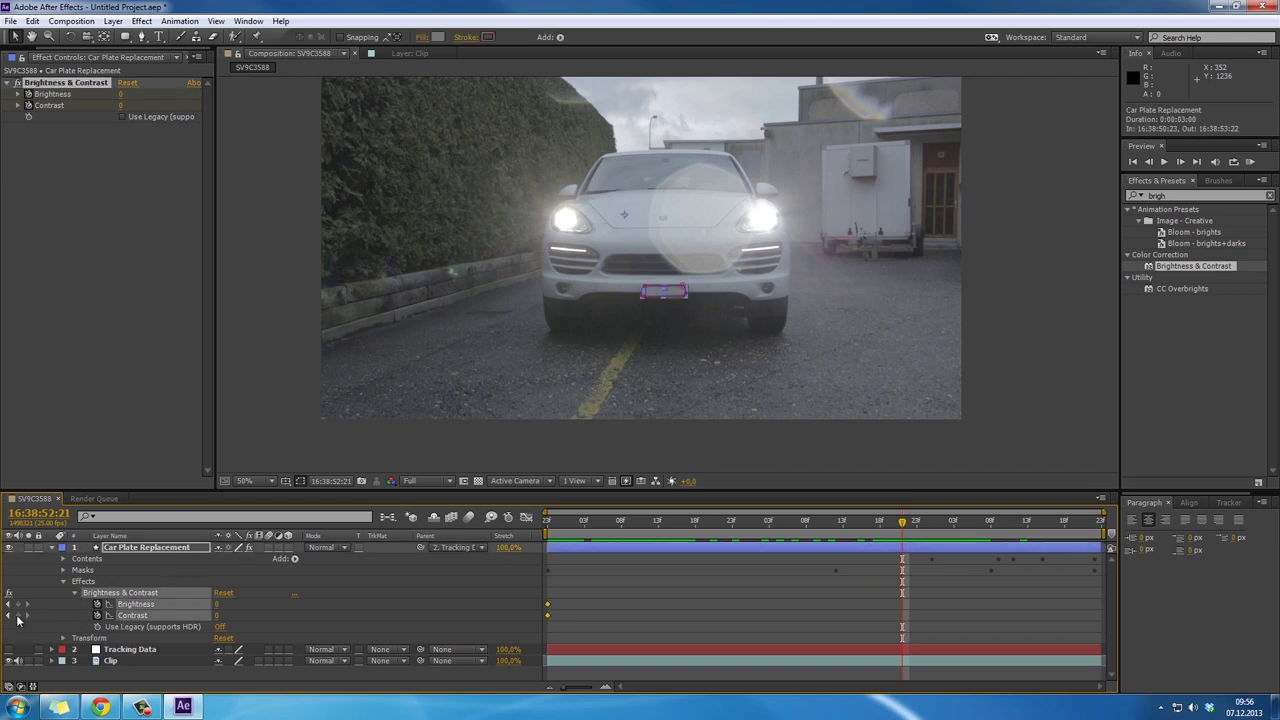
click(828, 619)
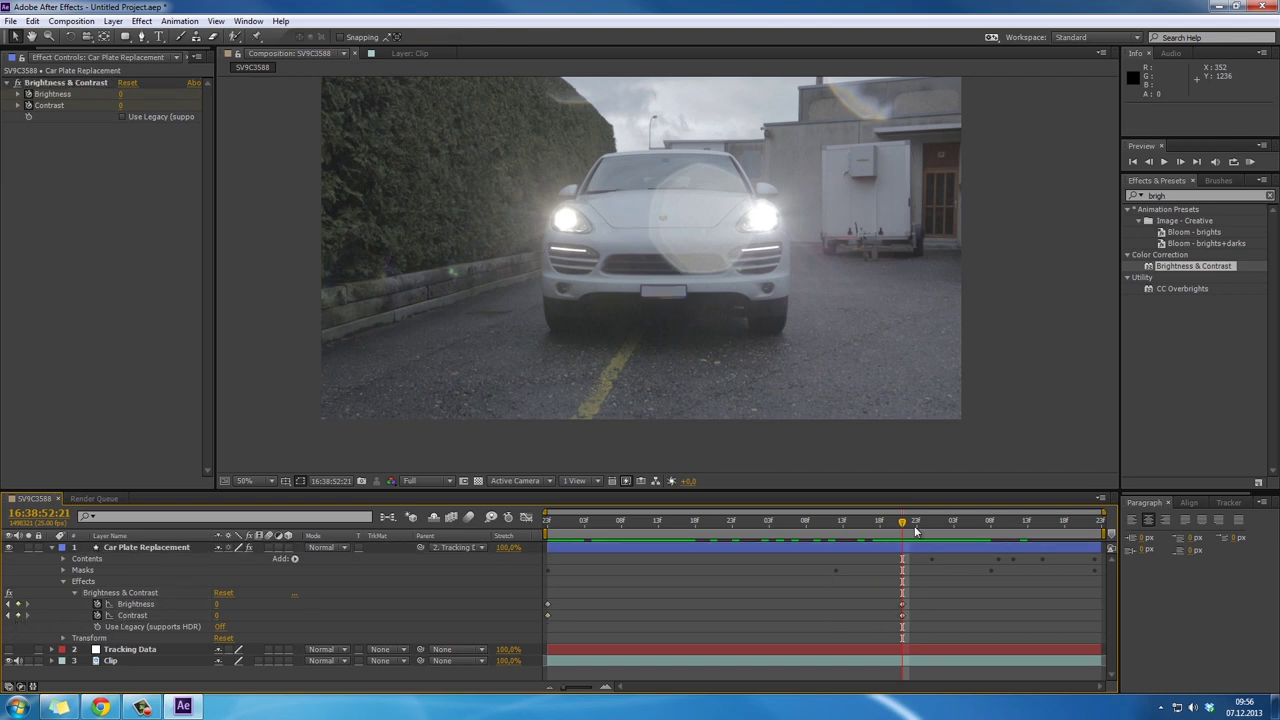
At 16:38:53:03, set the cover's Contrast to 91 and its Brightness to -2
drag(903, 523, 954, 535)
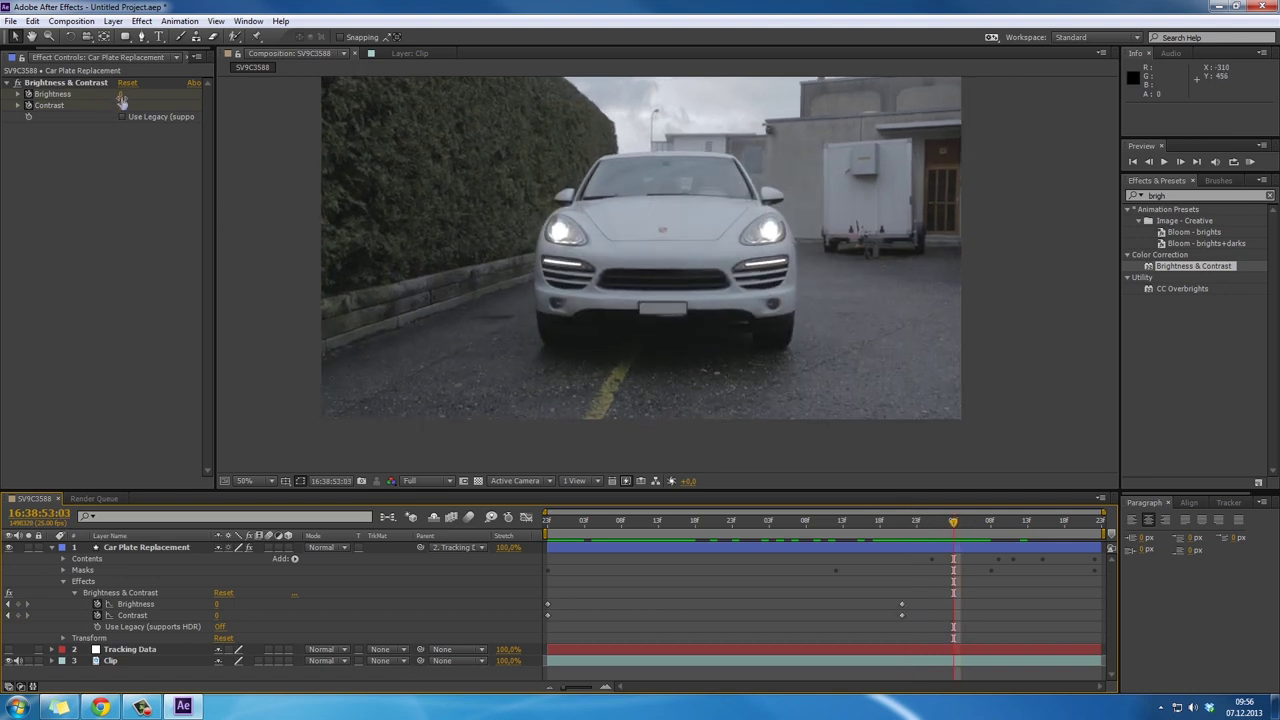
drag(120, 108, 132, 108)
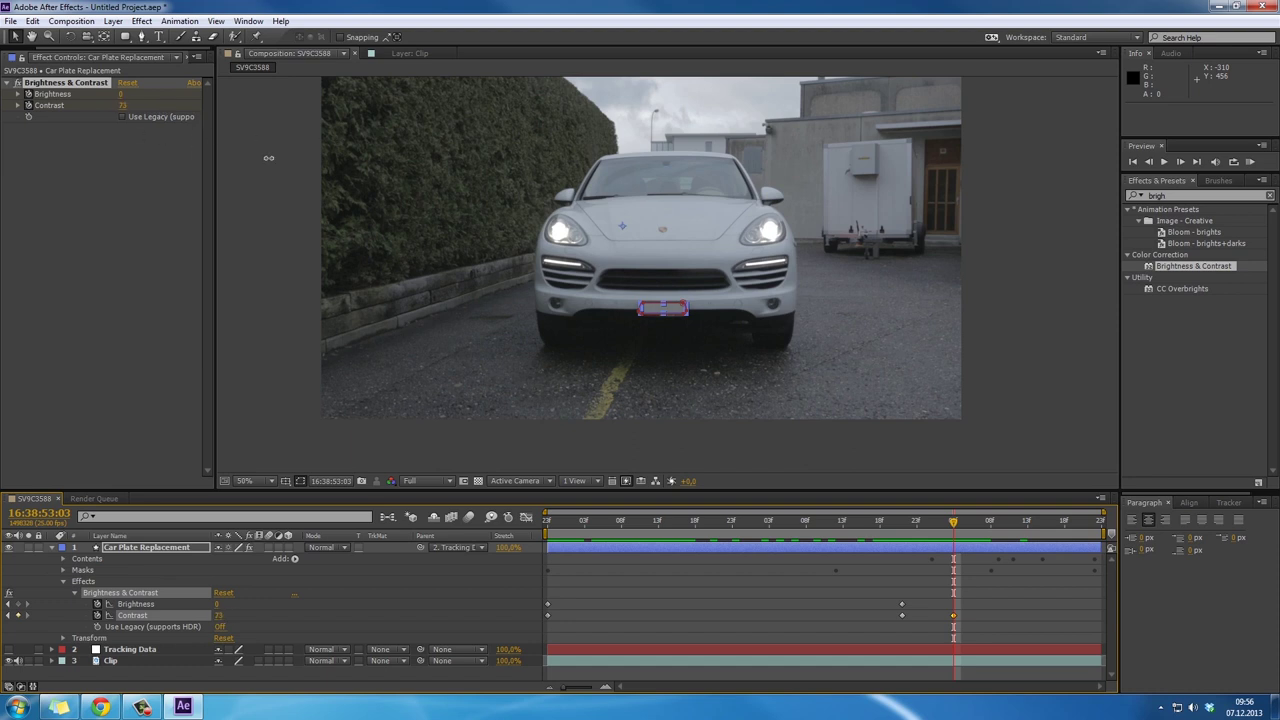
click(287, 248)
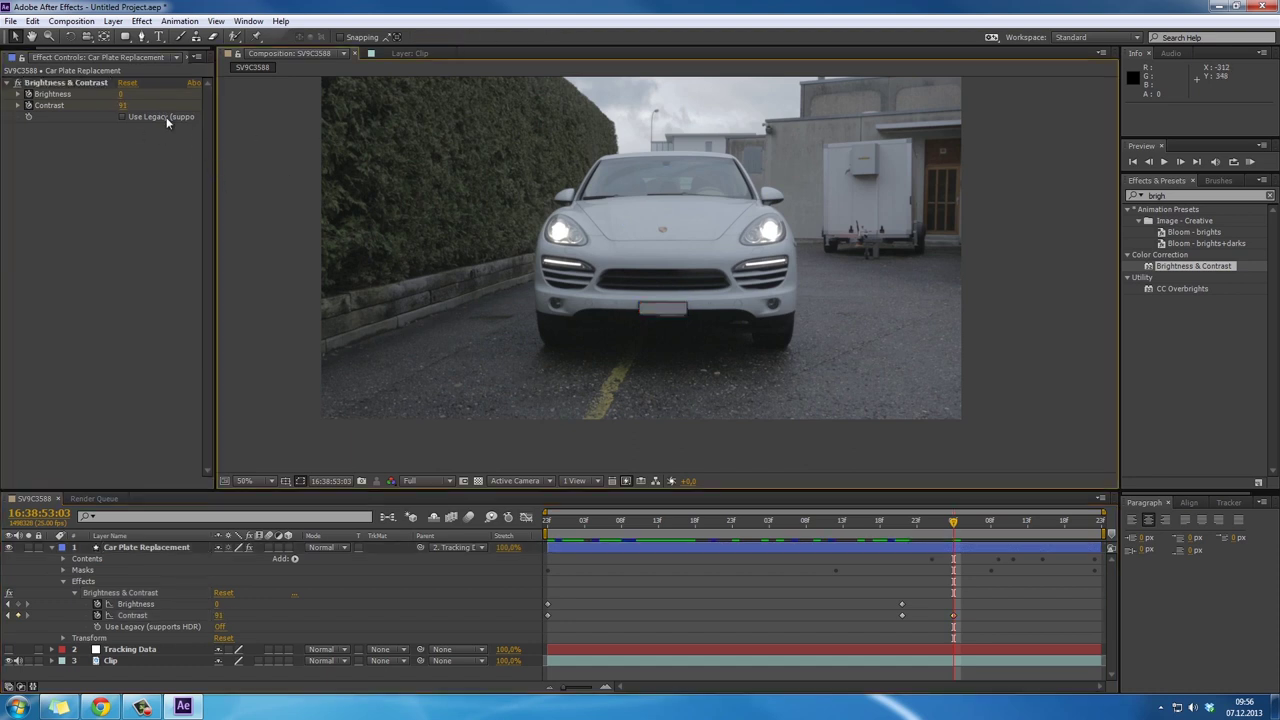
drag(120, 93, 110, 93)
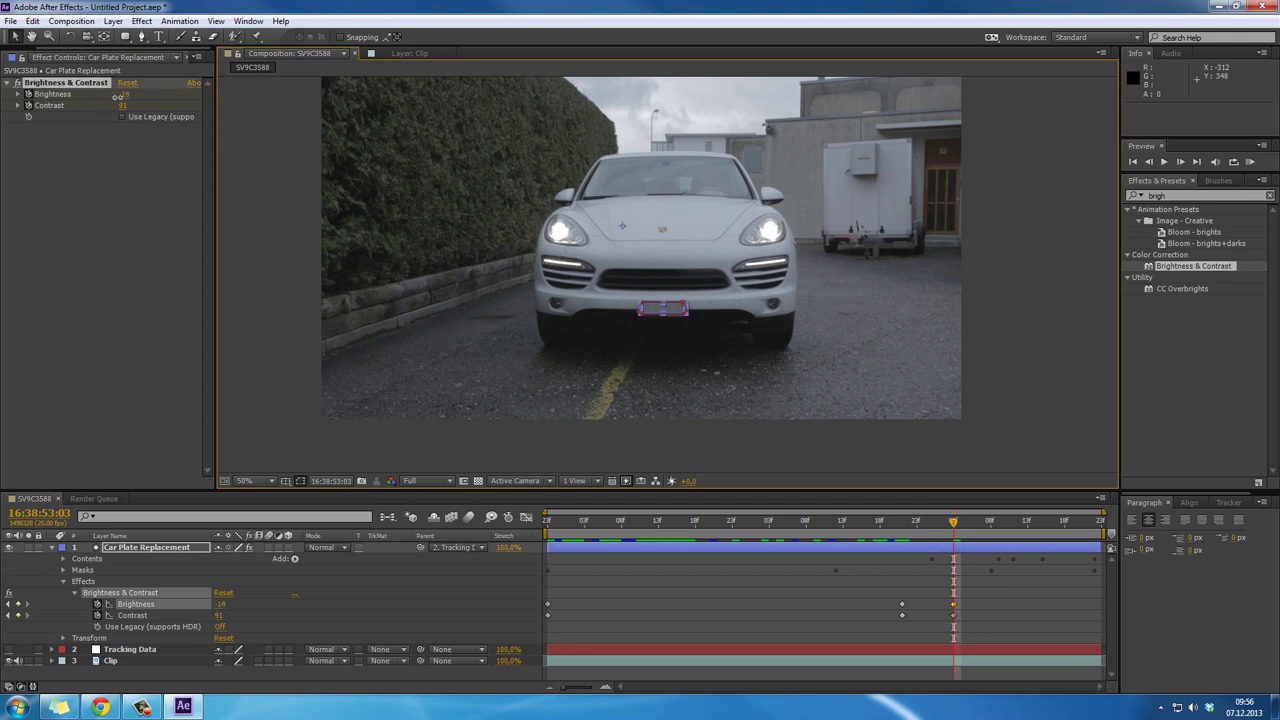
click(290, 262)
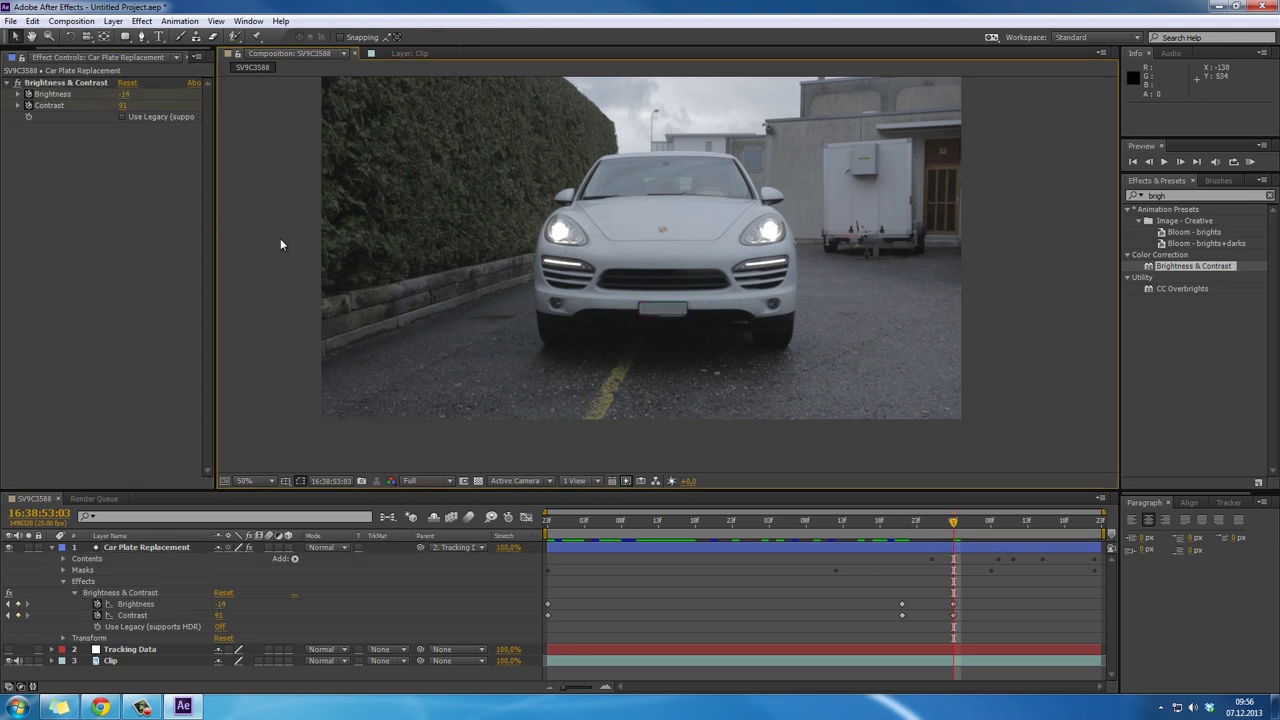
click(127, 93)
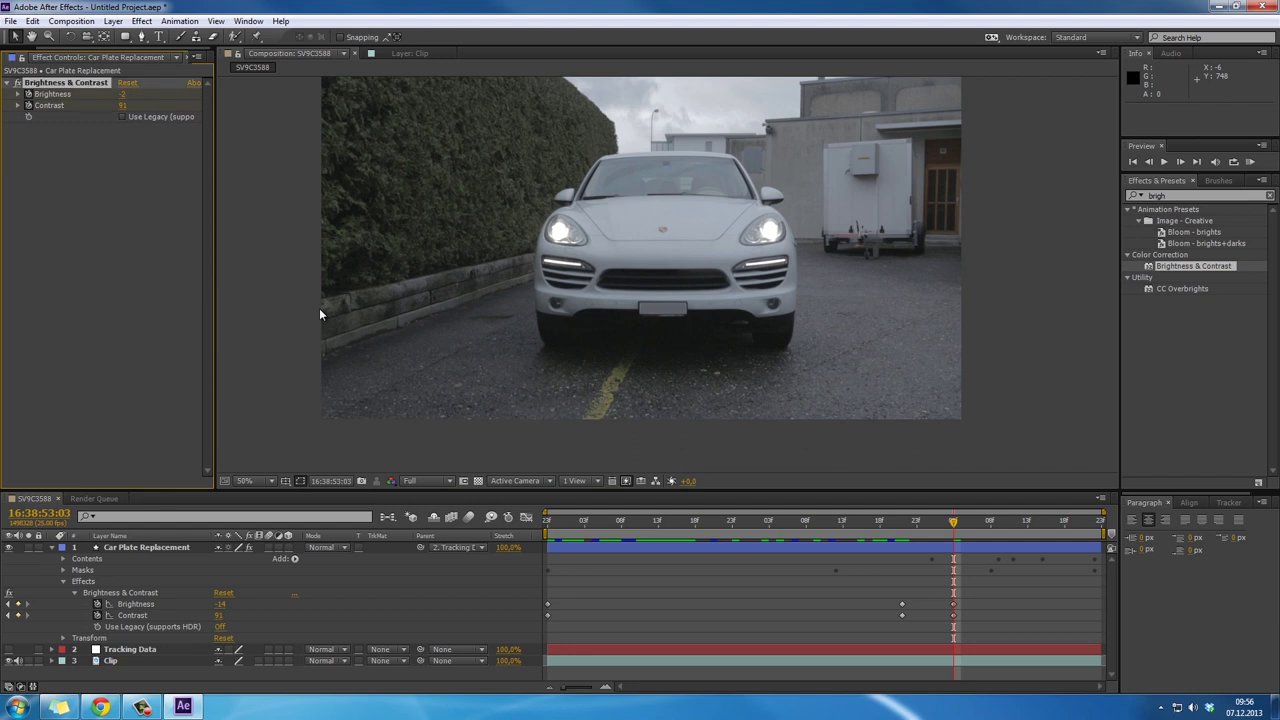
text(-2)
key(Return)
Scrub to 16:38:53:22 to check the cover's brightness against the plate, and clear the effect search
drag(892, 527, 1138, 525)
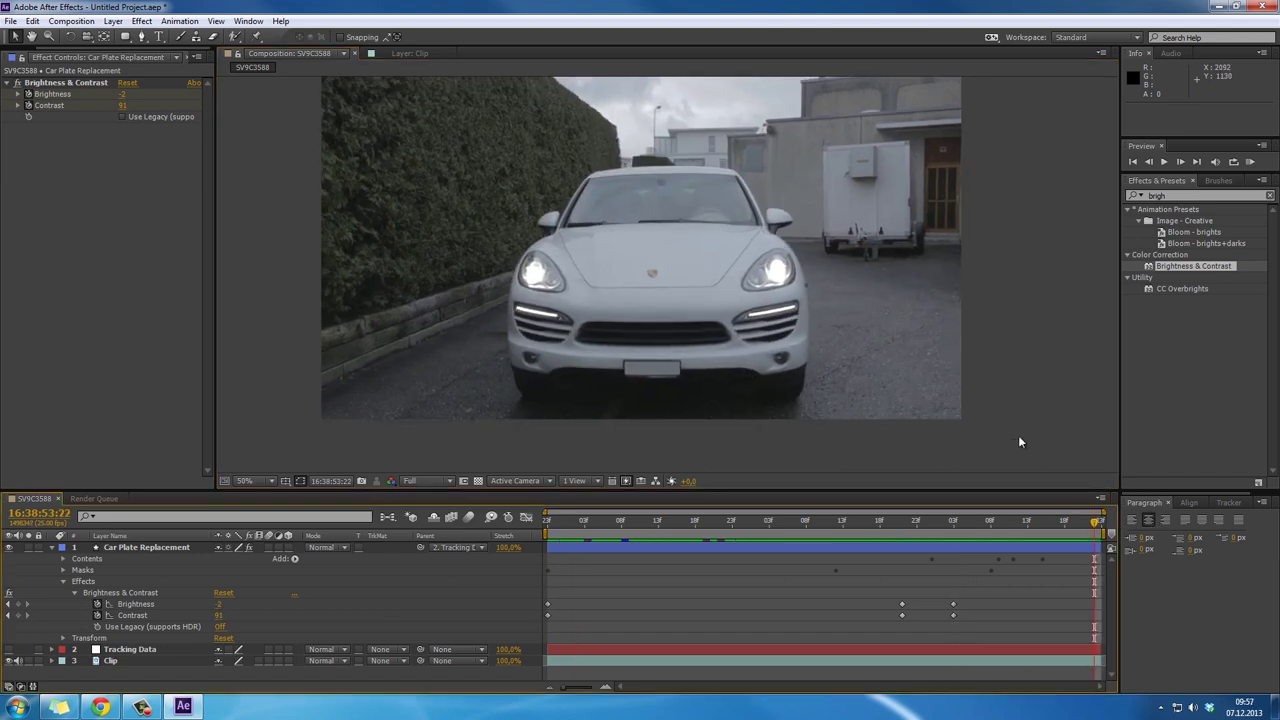
click(1018, 435)
click(1268, 196)
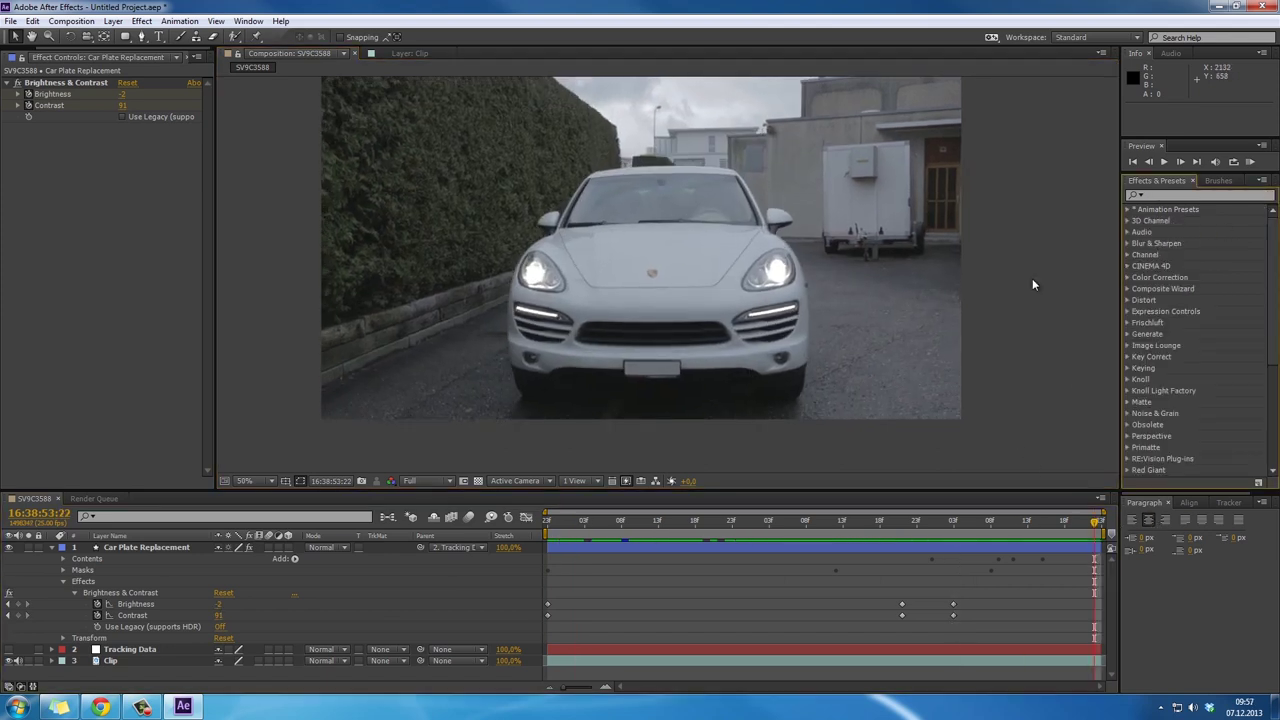
Reveal the keyframed properties of all layers to review their keyframes, and collapse and deselect the layers
click(63, 582)
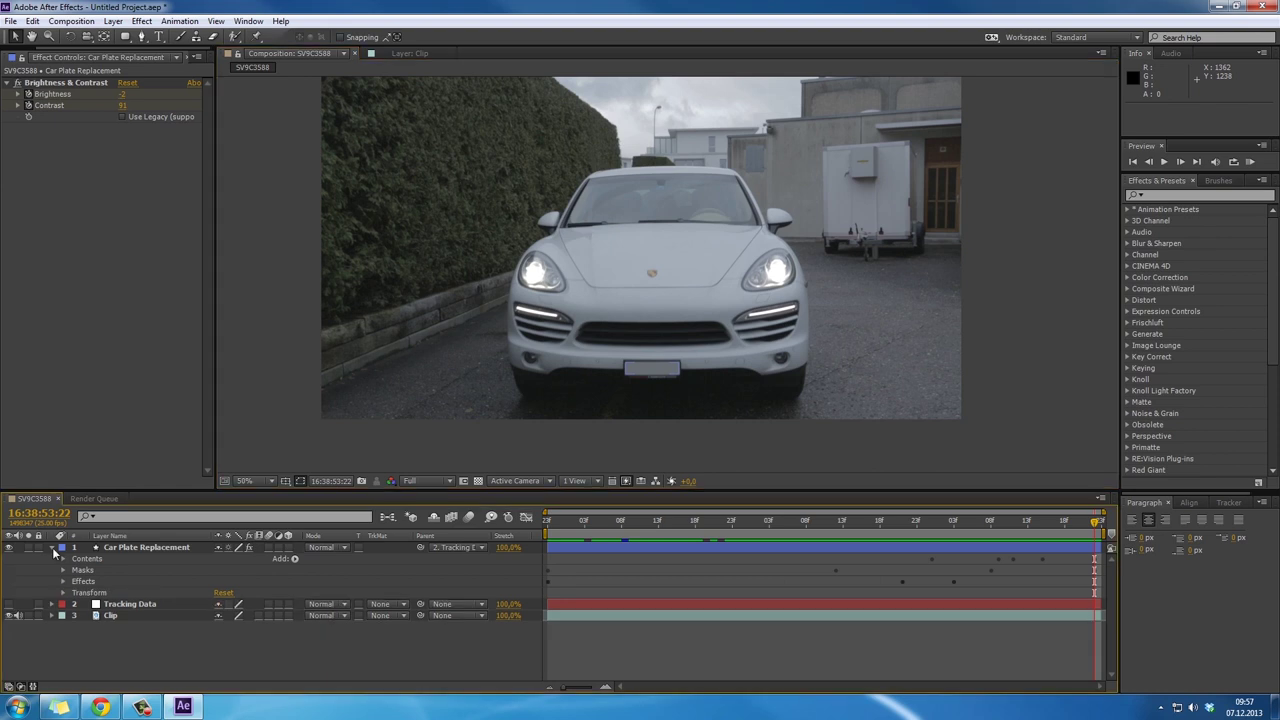
click(52, 548)
click(109, 549)
key(ctrl+a)
key(u)
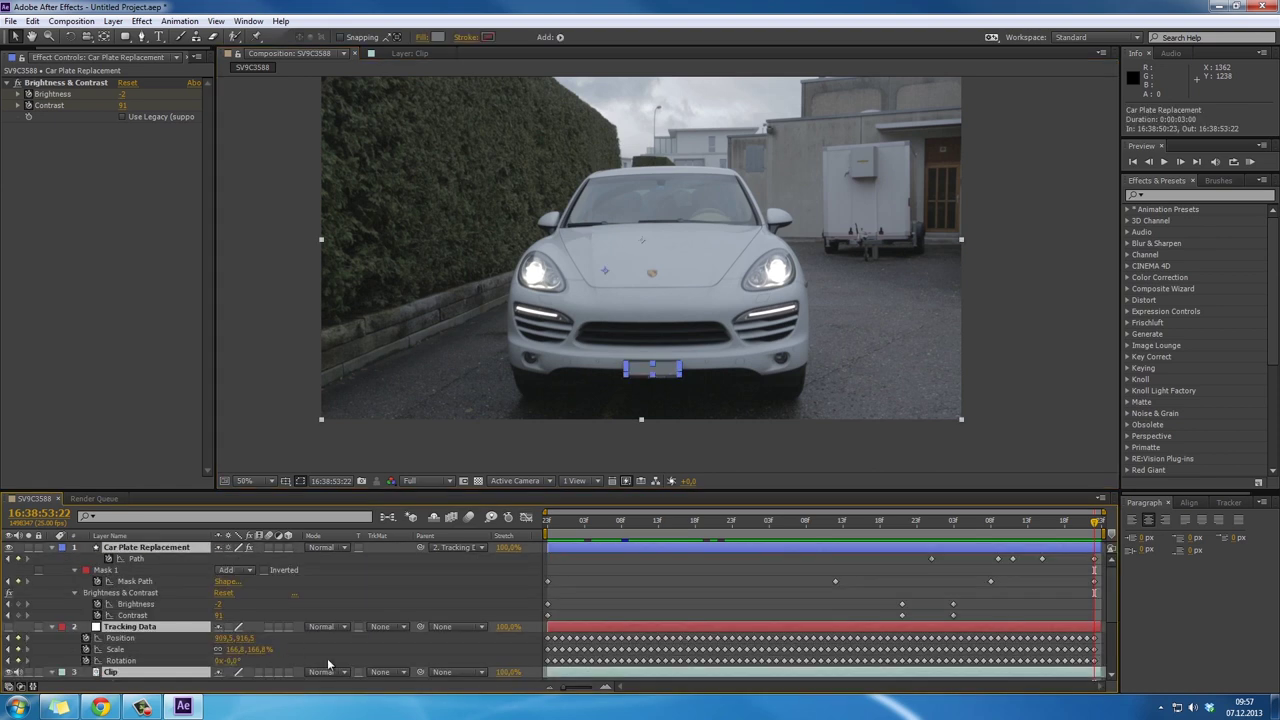
scroll(428, 640, down, 5)
scroll(428, 640, up, 4)
key(u)
click(392, 627)
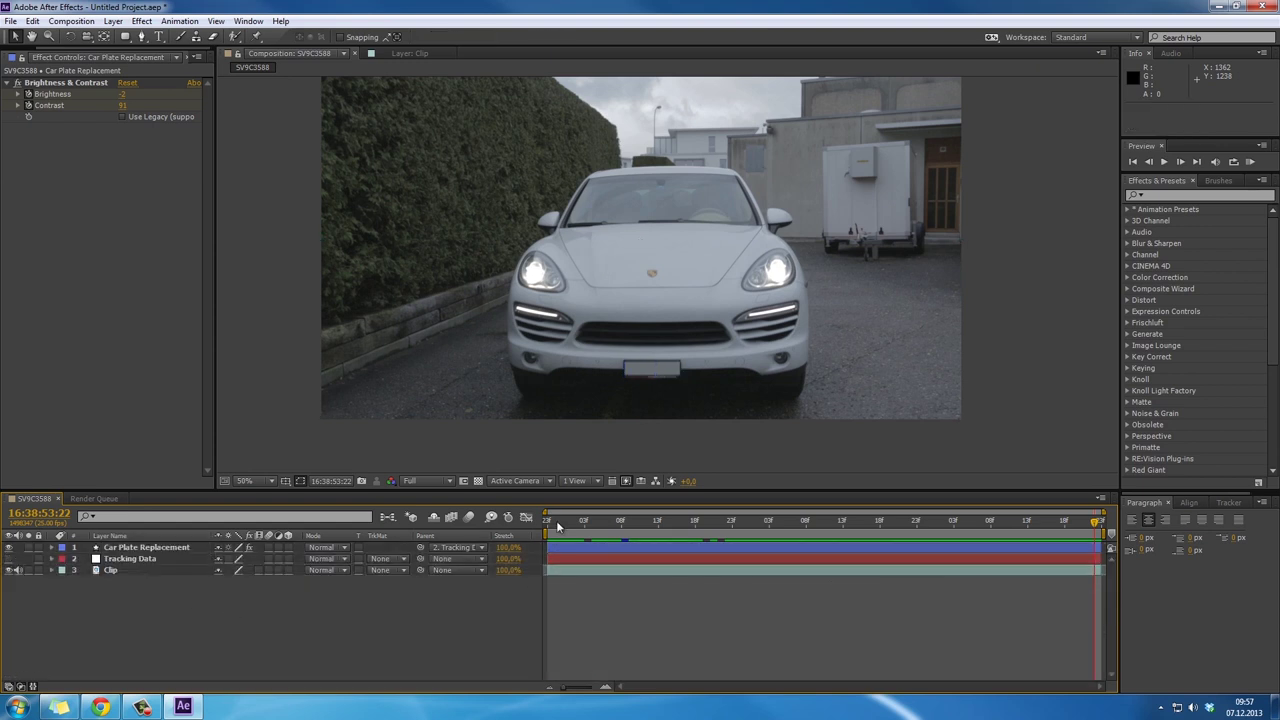
Compare the clip with the Car Plate Replacement layer shown and hidden, and start a RAM preview from 16:38:50:23
drag(557, 521, 695, 521)
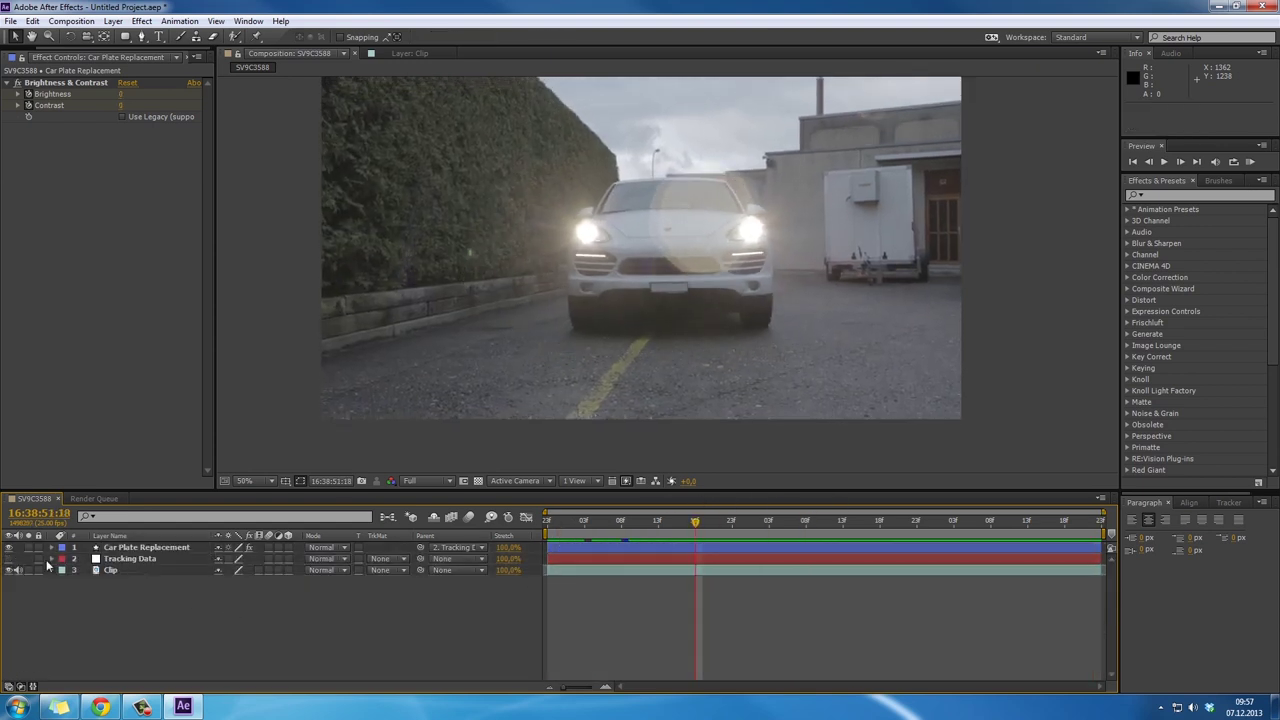
drag(602, 531, 46, 540)
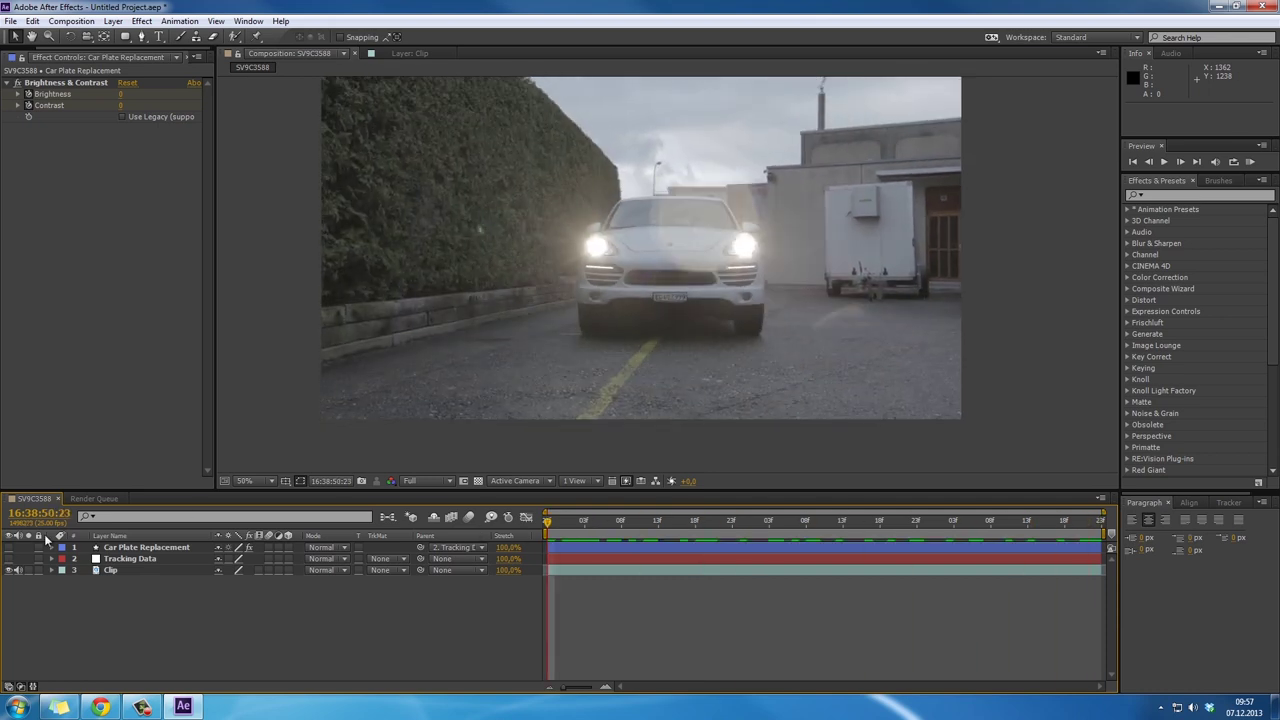
click(1249, 161)
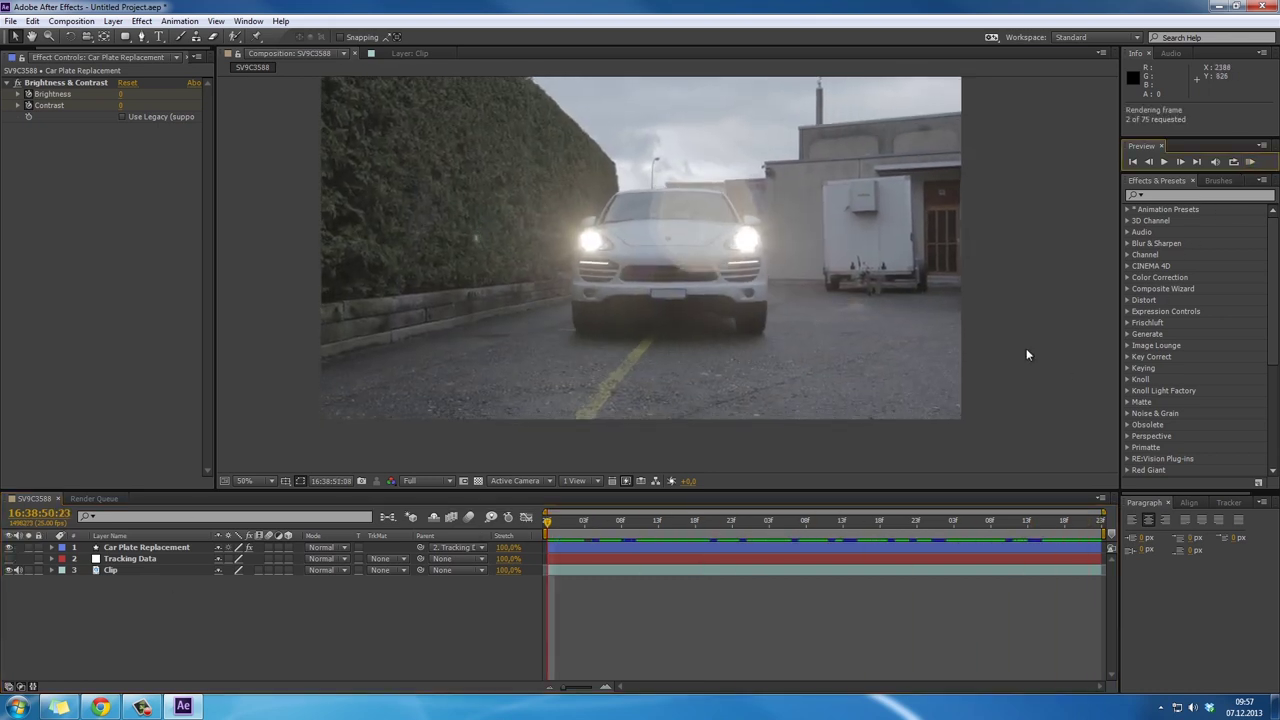